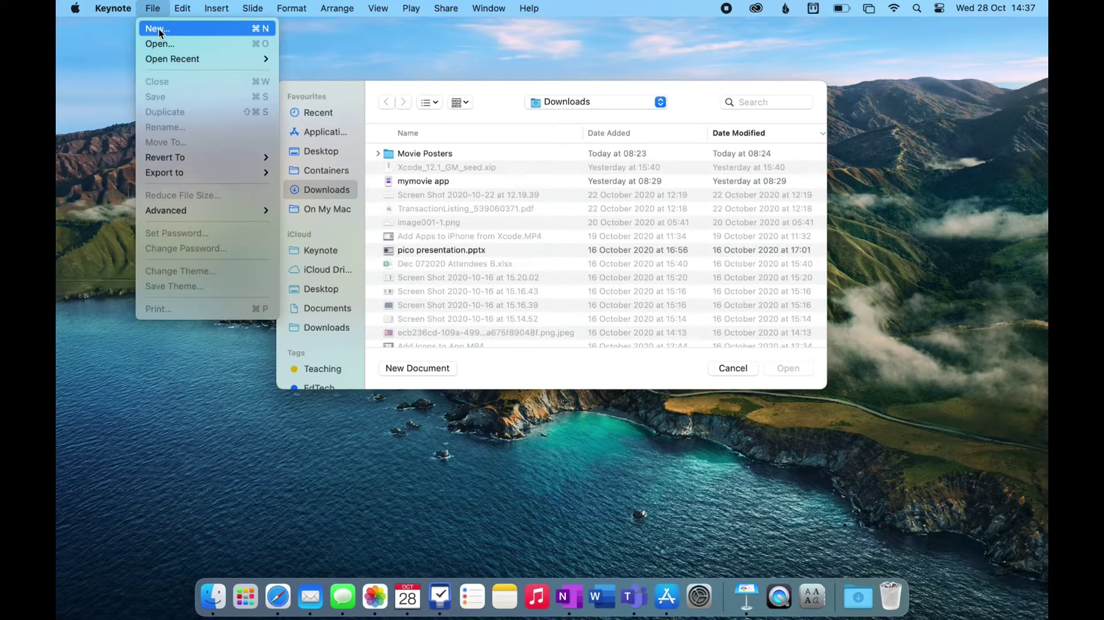
# Create a new presentation with the Basic White theme and delete all placeholders from the first slide
pyautogui.click(158, 29)
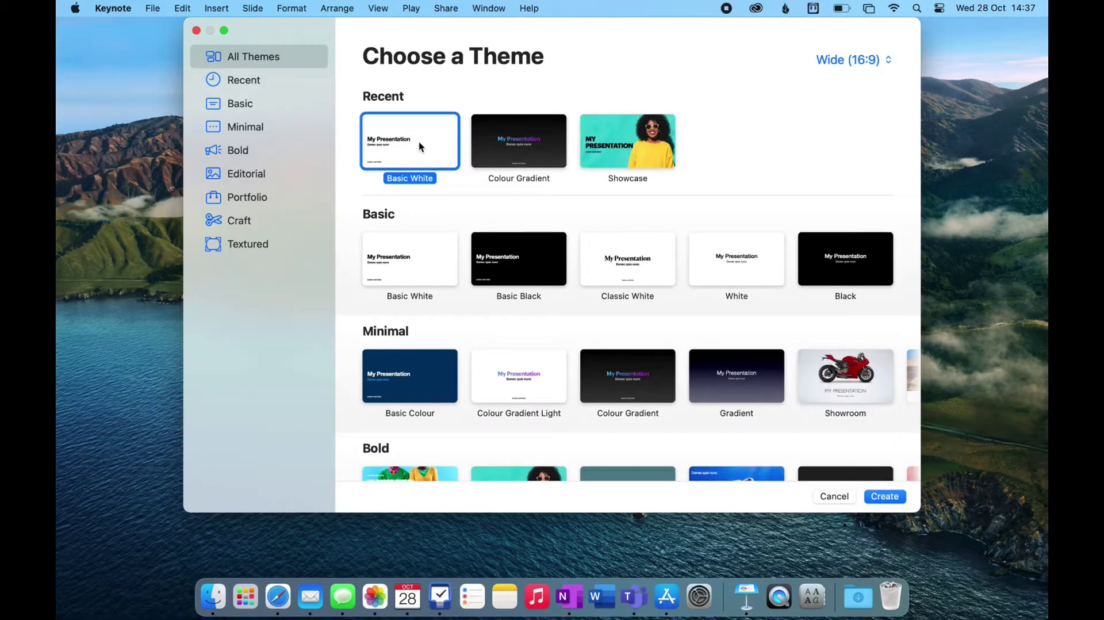
pyautogui.click(871, 497)
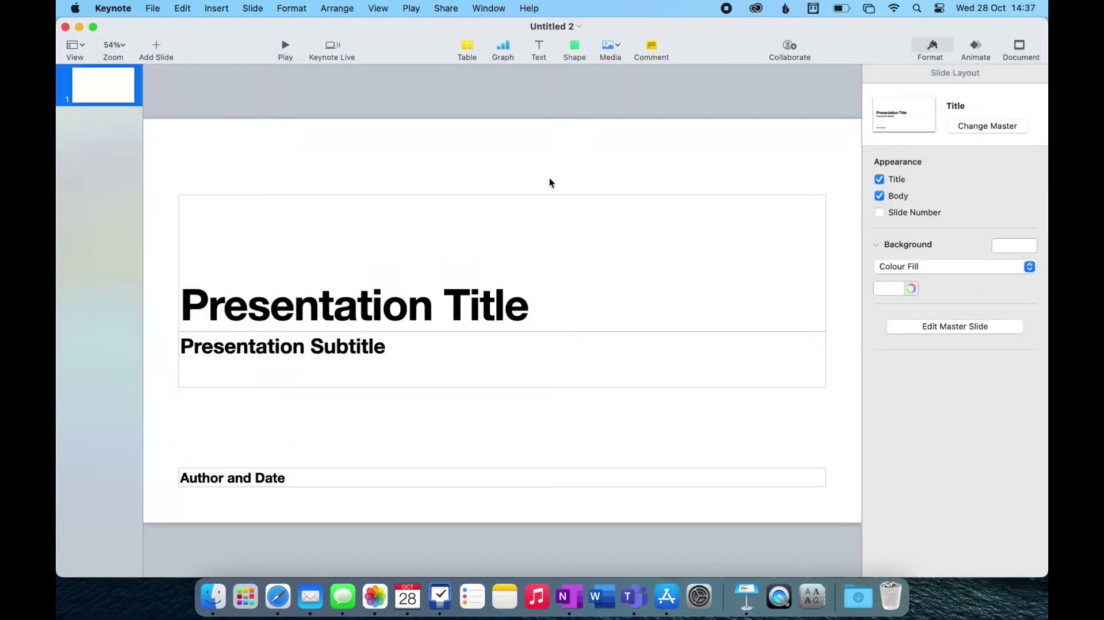
pyautogui.moveTo(549, 179); pyautogui.dragTo(302, 508)
pyautogui.press('BackSpace')
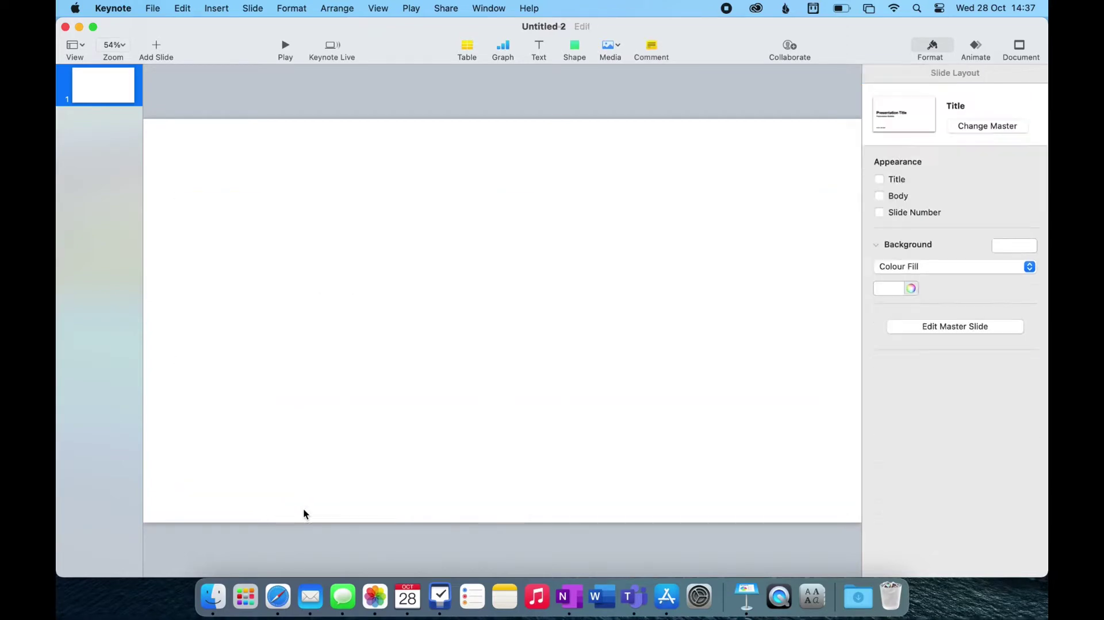
# Set a custom slide size of 1400 pts wide by 2436 pts high
pyautogui.click(1020, 50)
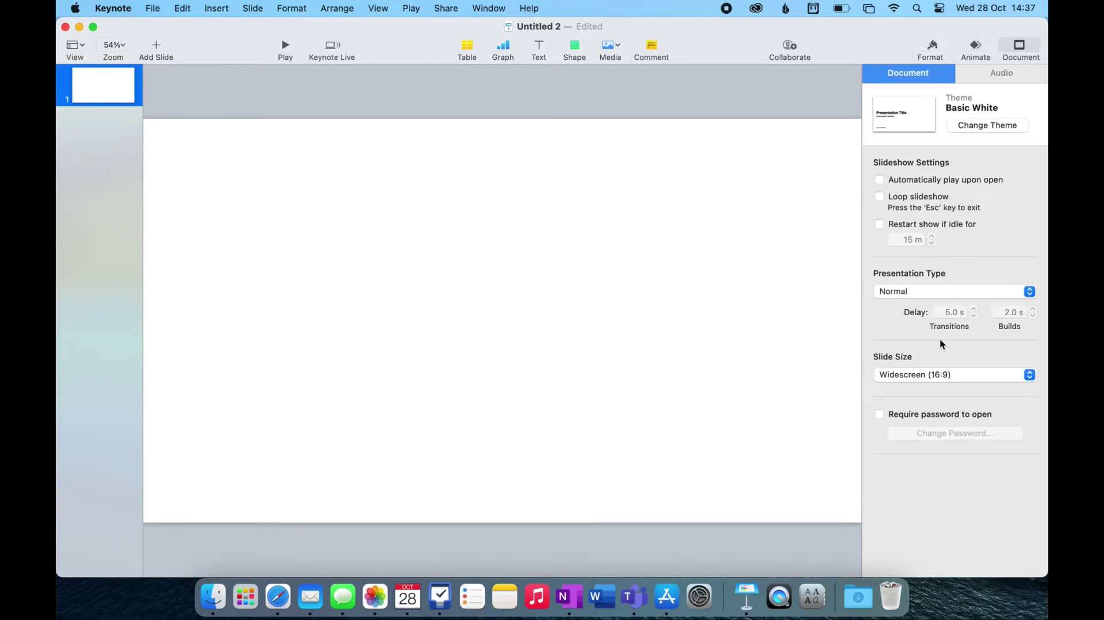
pyautogui.click(900, 374)
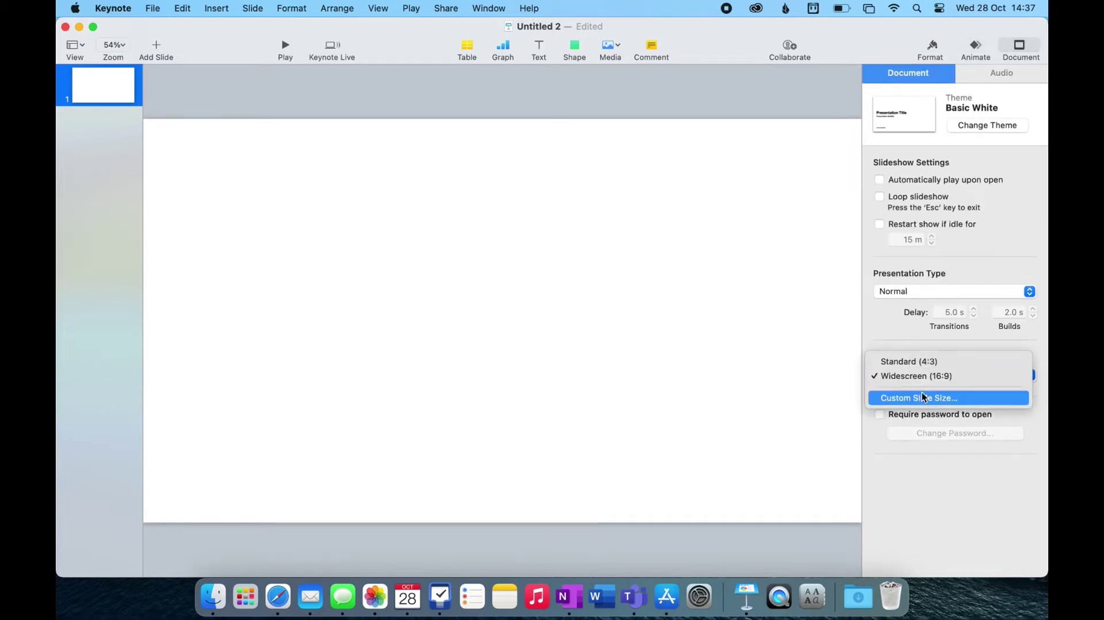
pyautogui.click(920, 398)
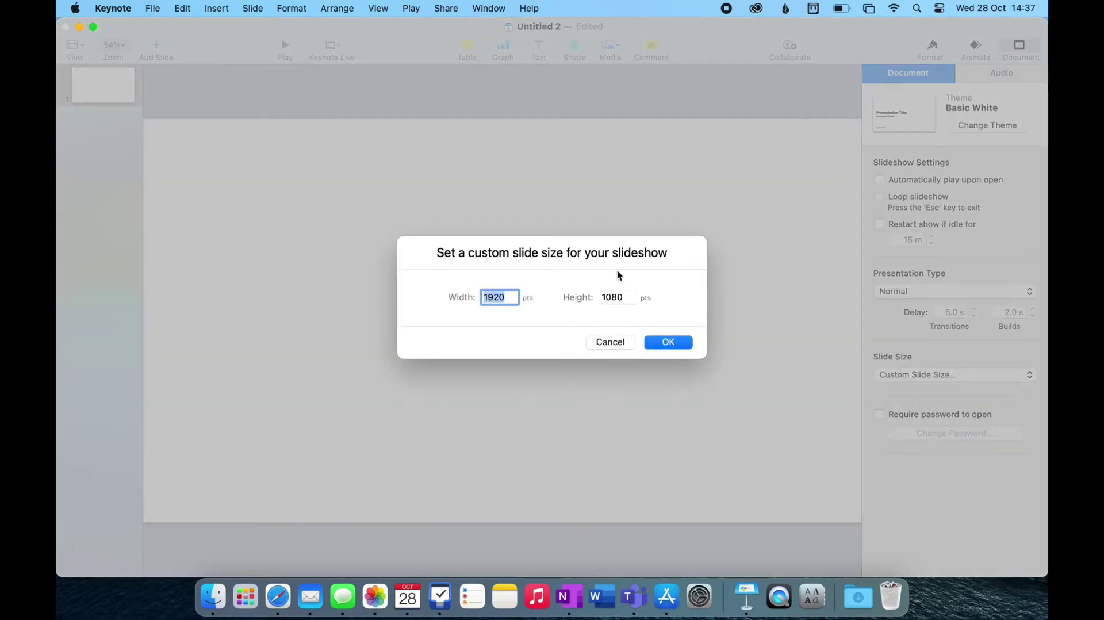
pyautogui.write('1400')
pyautogui.press('Tab')
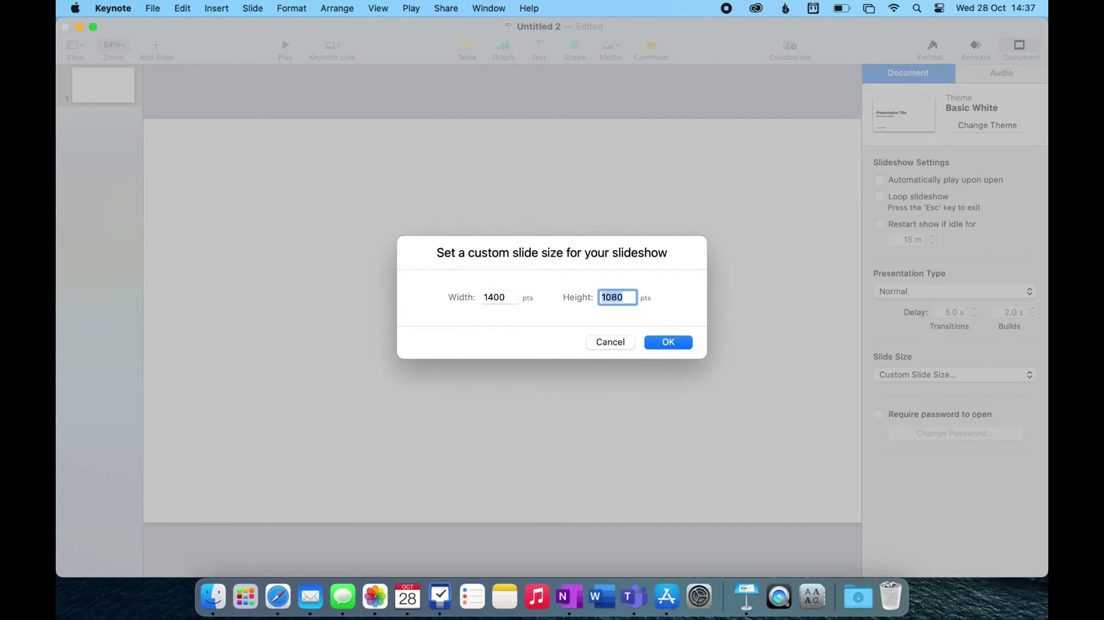
pyautogui.write('2436')
pyautogui.click(683, 344)
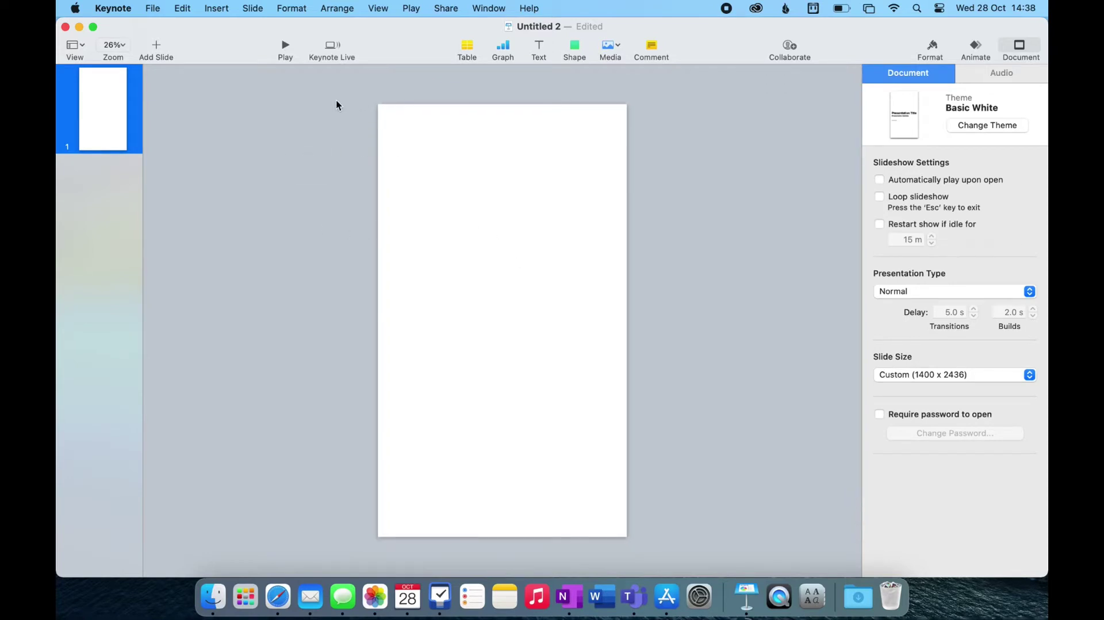
# Add a widened text box in the slide's upper part reading "My Movie" and "Finder" on two lines
pyautogui.click(540, 49)
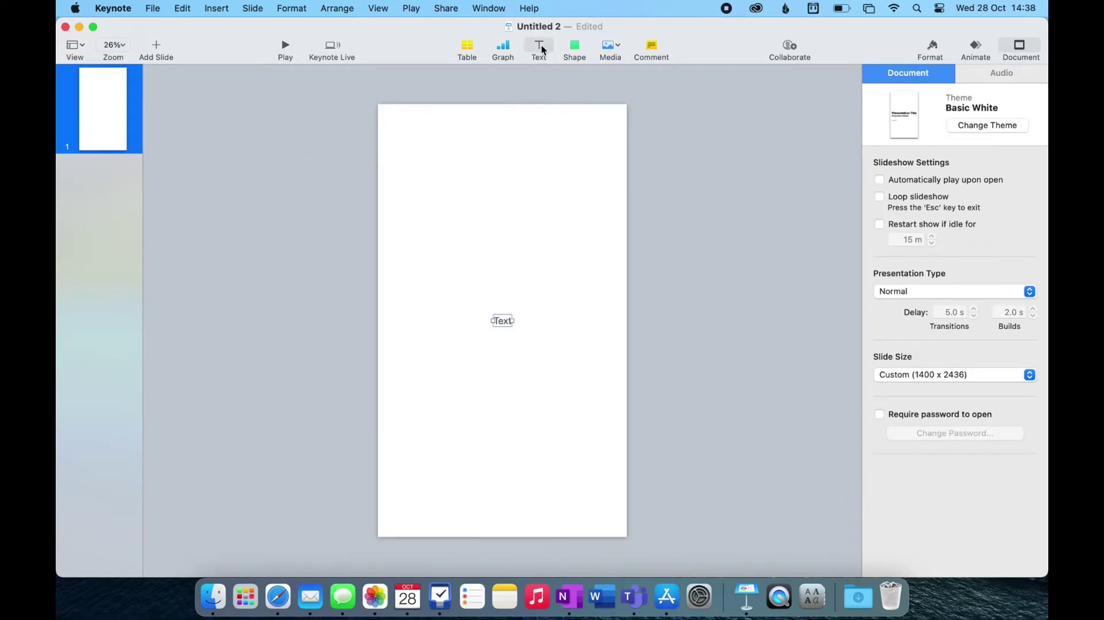
pyautogui.moveTo(509, 334); pyautogui.dragTo(515, 202)
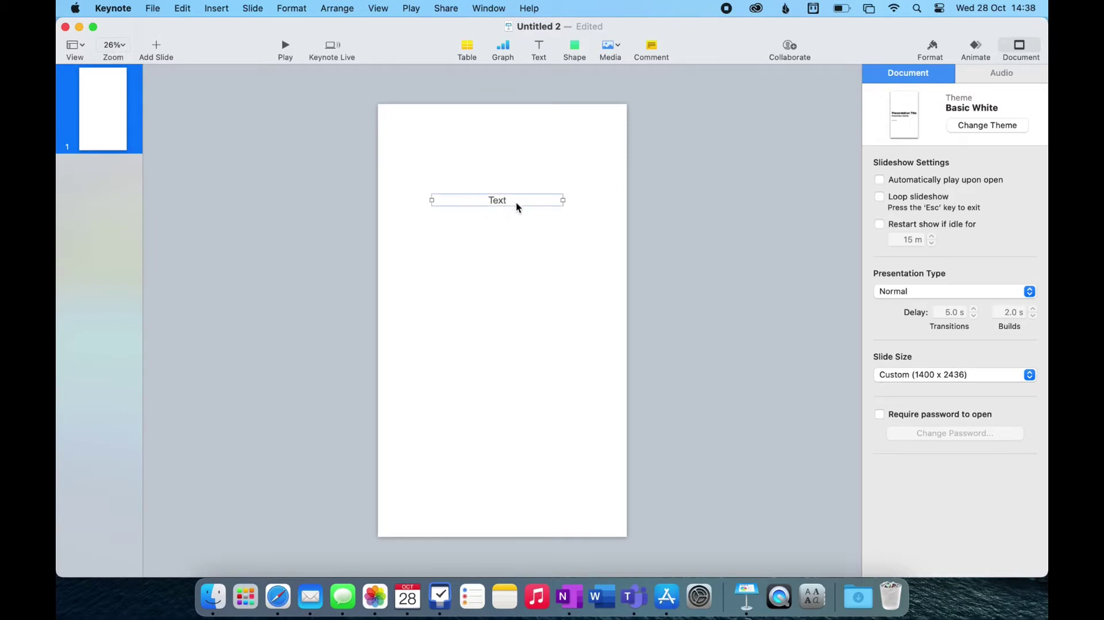
pyautogui.doubleClick(514, 203)
pyautogui.write('My Movie')
pyautogui.press('Return')
pyautogui.write('Finder')
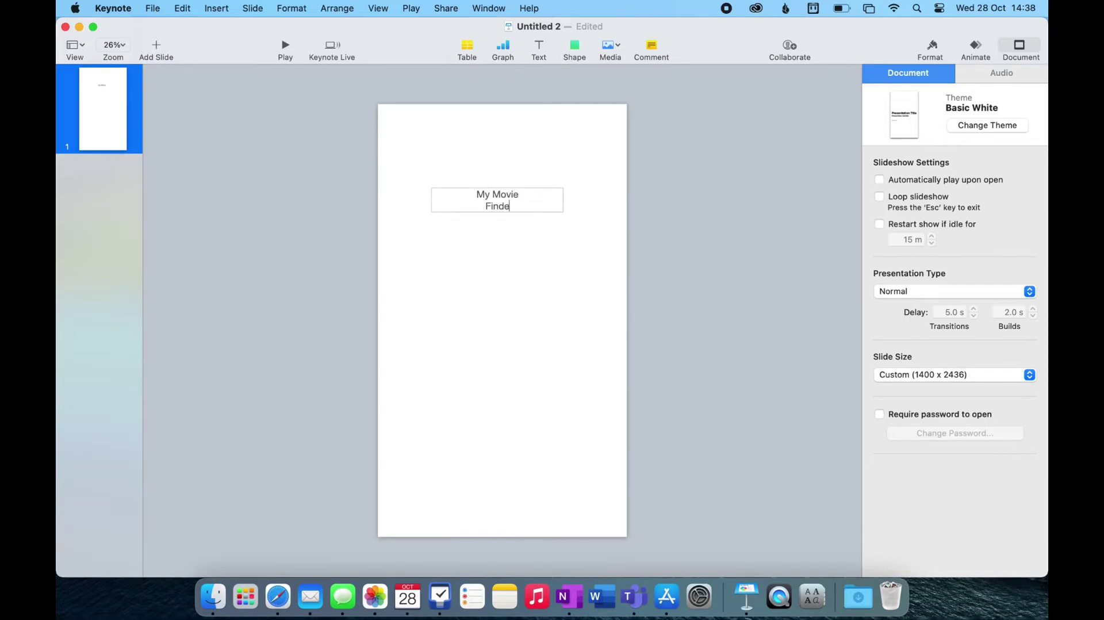
pyautogui.click(484, 254)
# Try the Impetus and Druk Wide fonts on the My Movie Finder text
pyautogui.click(504, 212)
pyautogui.click(931, 49)
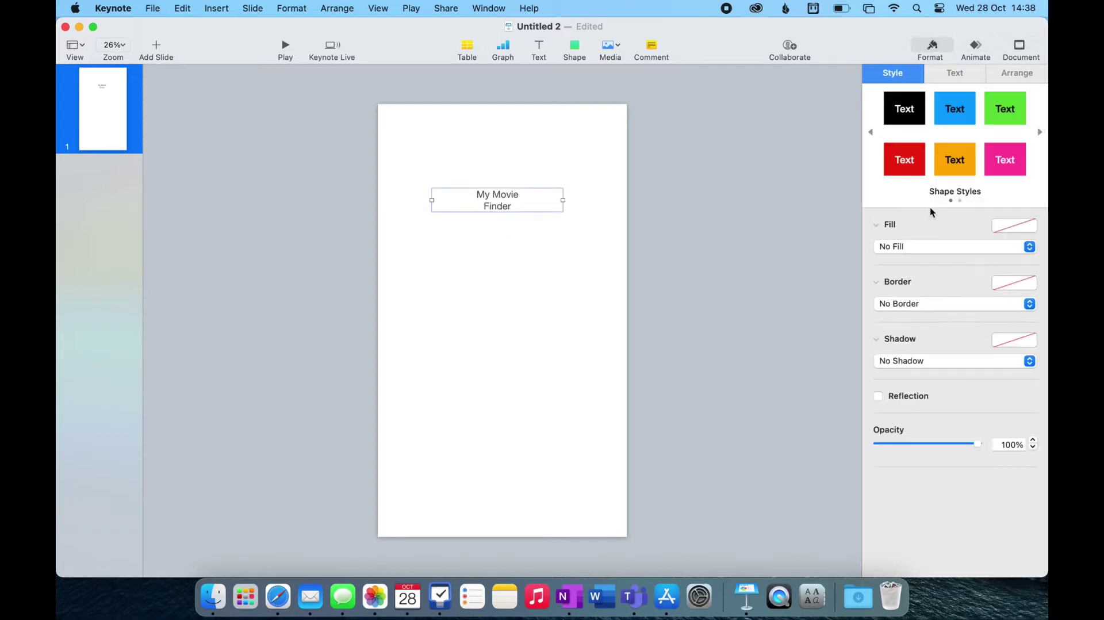
pyautogui.click(949, 74)
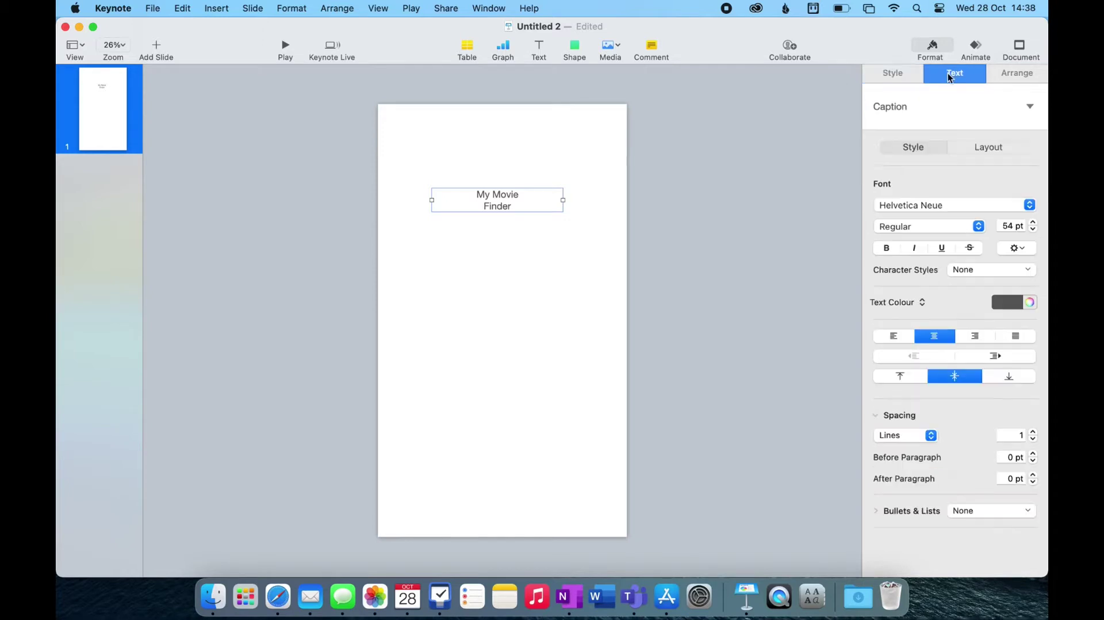
pyautogui.click(933, 203)
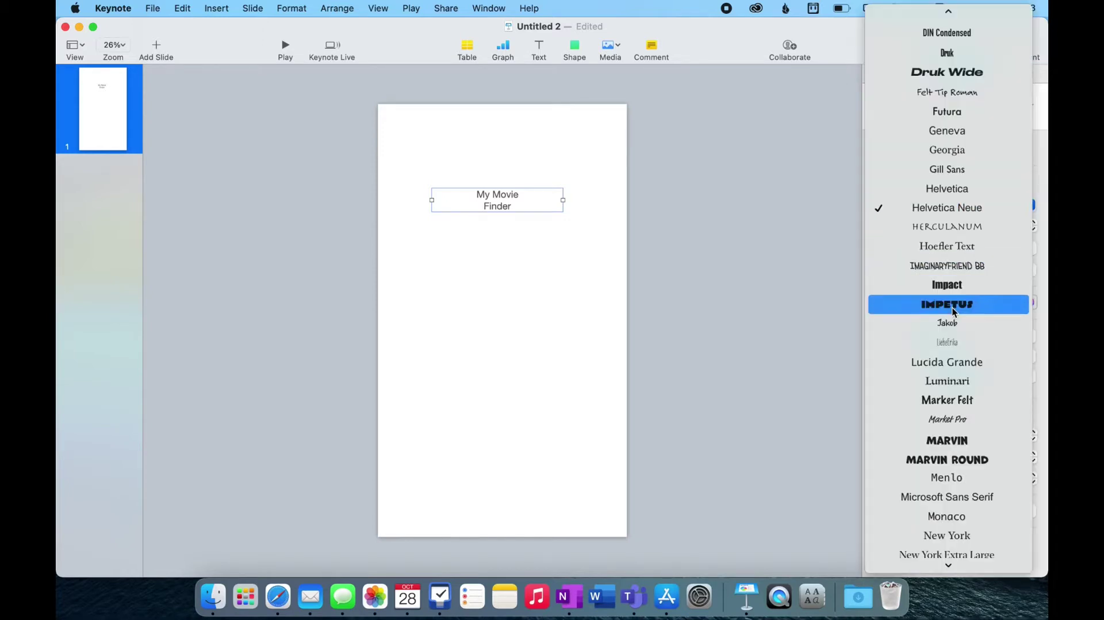
pyautogui.click(952, 308)
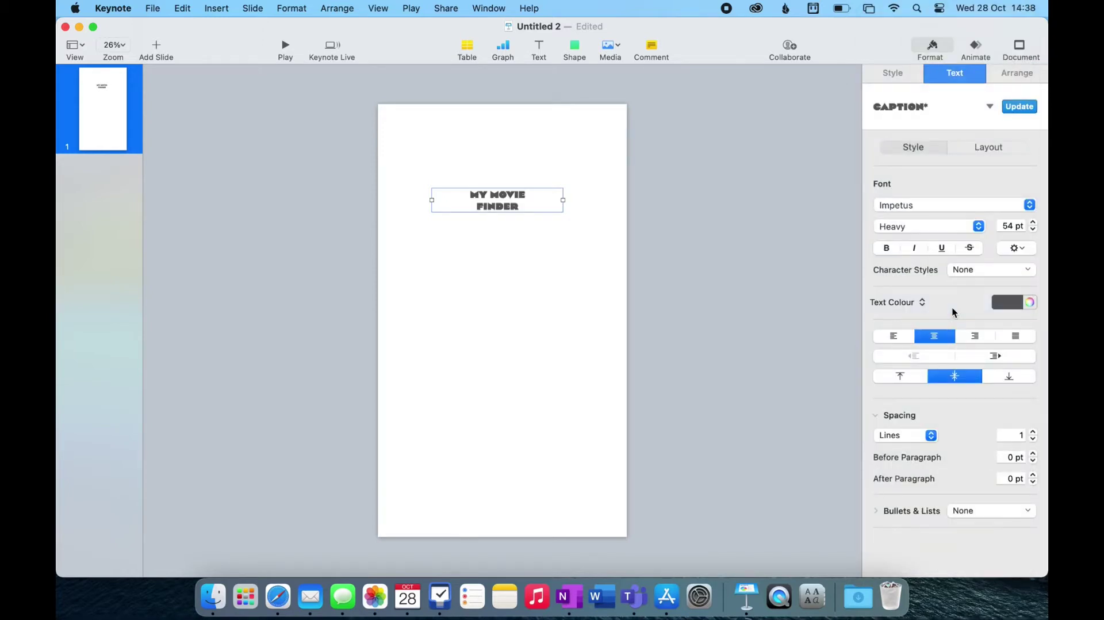
pyautogui.click(947, 207)
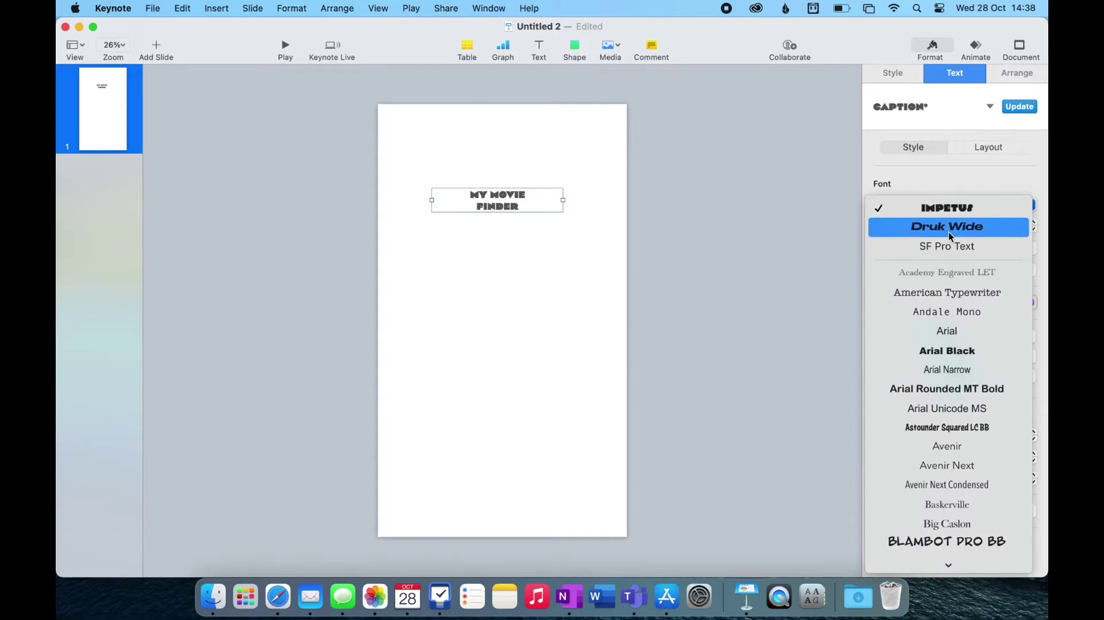
pyautogui.click(948, 228)
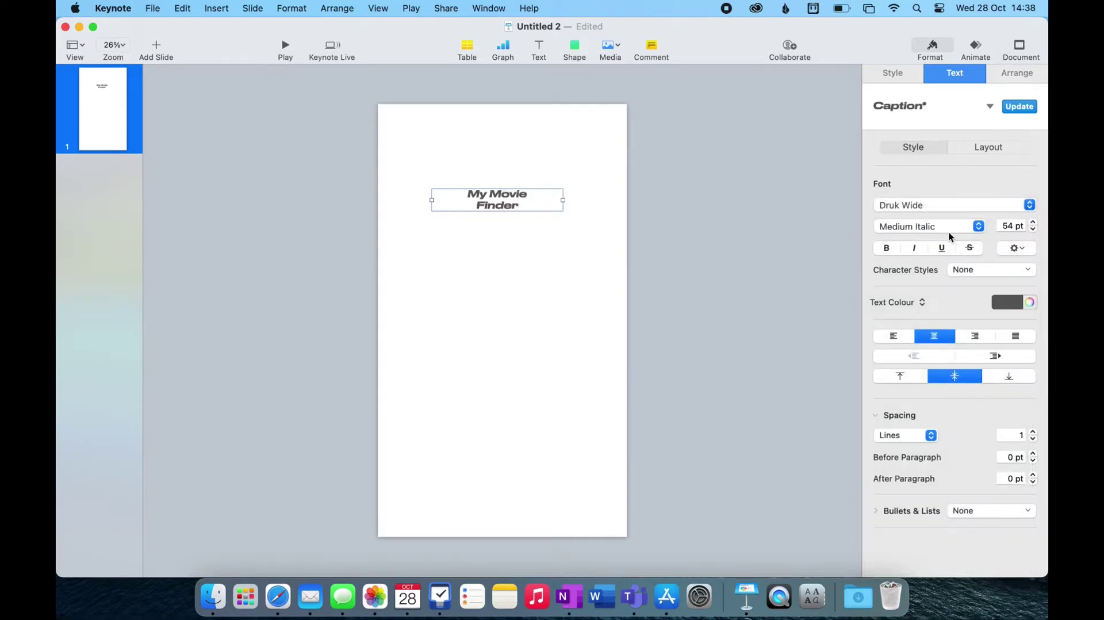
# Set the font of the My Movie Finder text to Nove
pyautogui.click(943, 204)
pyautogui.scroll(-5, 958, 344)
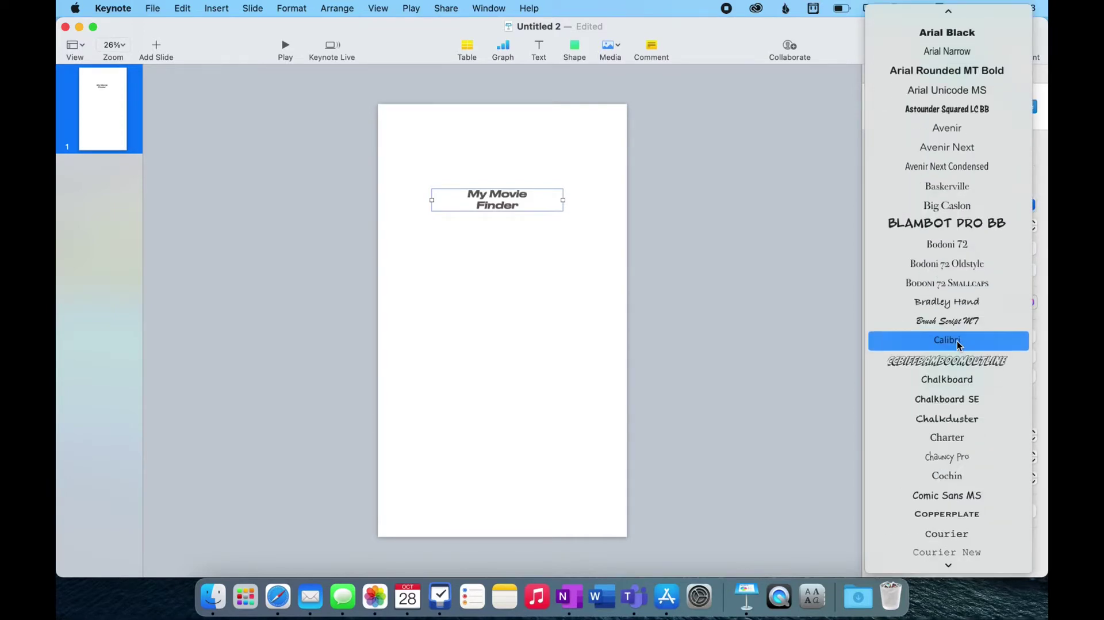
pyautogui.scroll(-2, 958, 344)
pyautogui.scroll(-5, 958, 343)
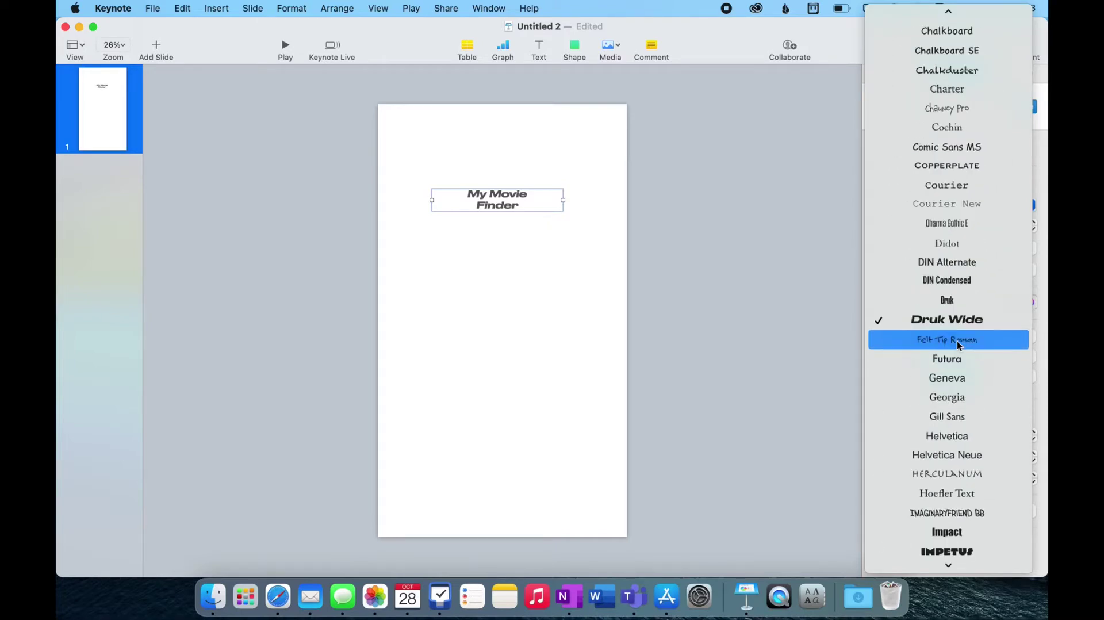
pyautogui.scroll(-5, 958, 343)
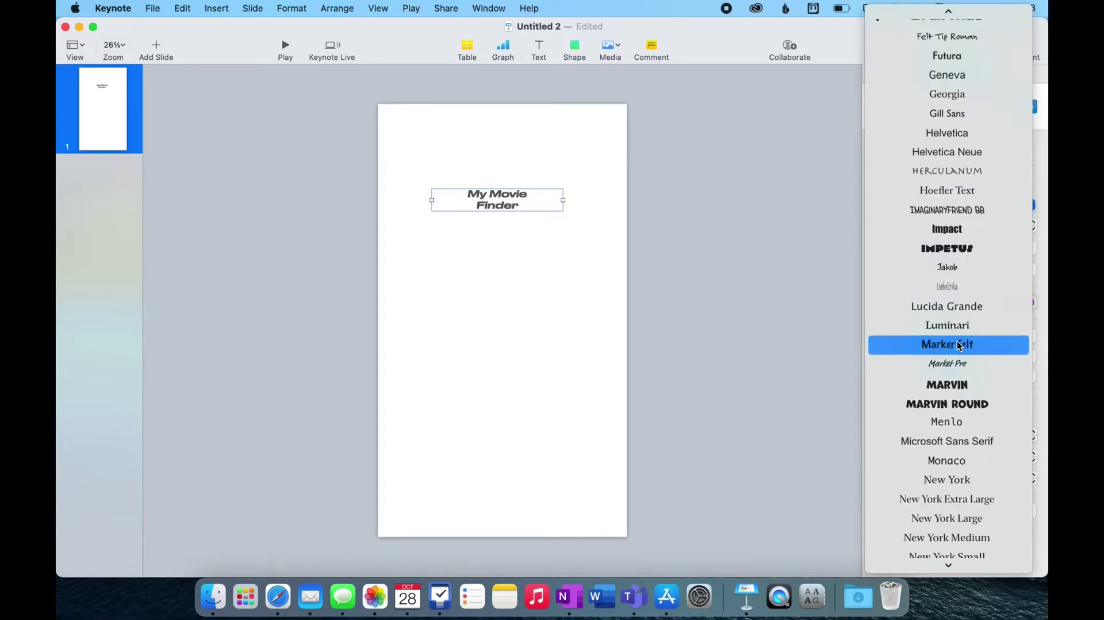
pyautogui.scroll(-5, 958, 344)
pyautogui.click(950, 288)
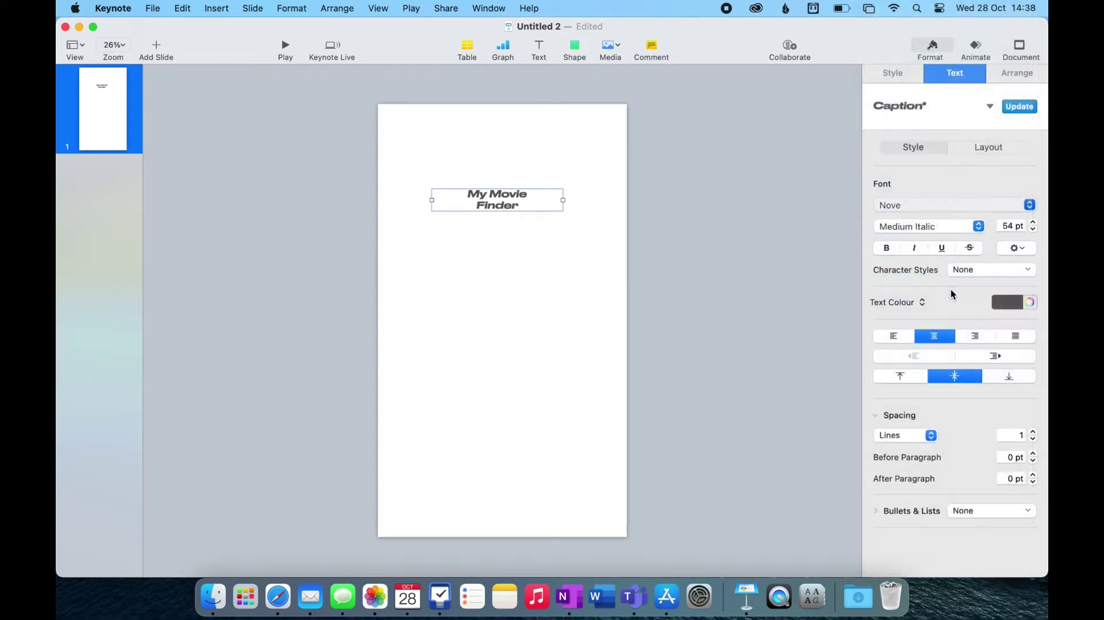
# Increase the title text's font size in single-point increments to 66 pt
pyautogui.click(1033, 222)
pyautogui.click(1033, 223)
pyautogui.click(1033, 222)
pyautogui.click(1033, 223)
pyautogui.click(1033, 222)
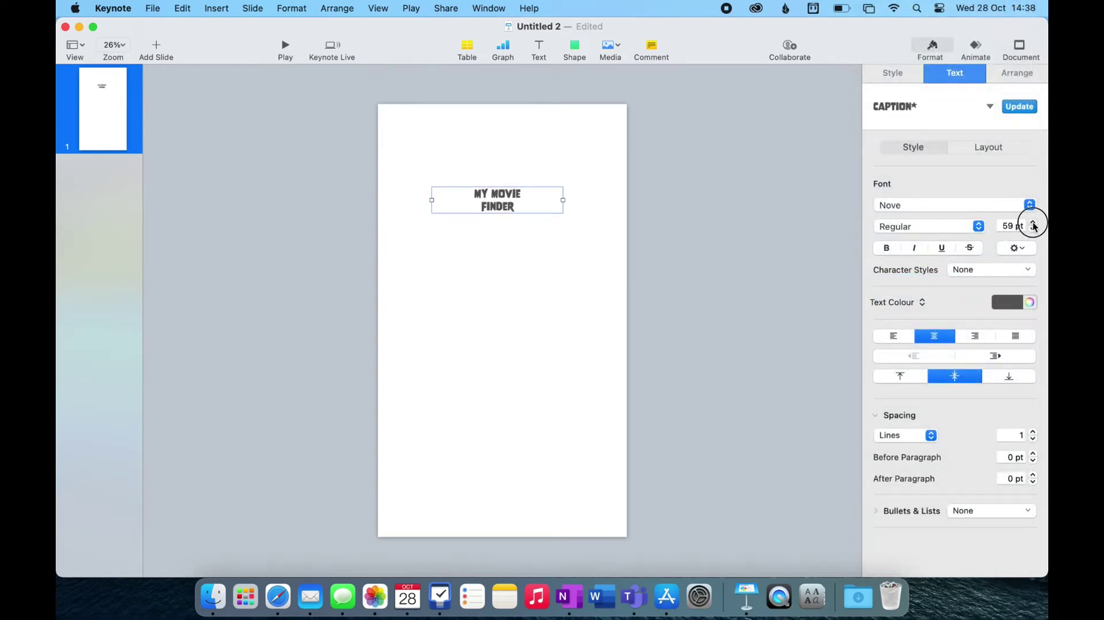
pyautogui.click(1033, 222)
pyautogui.click(1033, 222)
pyautogui.click(1033, 223)
pyautogui.click(1033, 223)
pyautogui.click(1033, 222)
pyautogui.click(1032, 222)
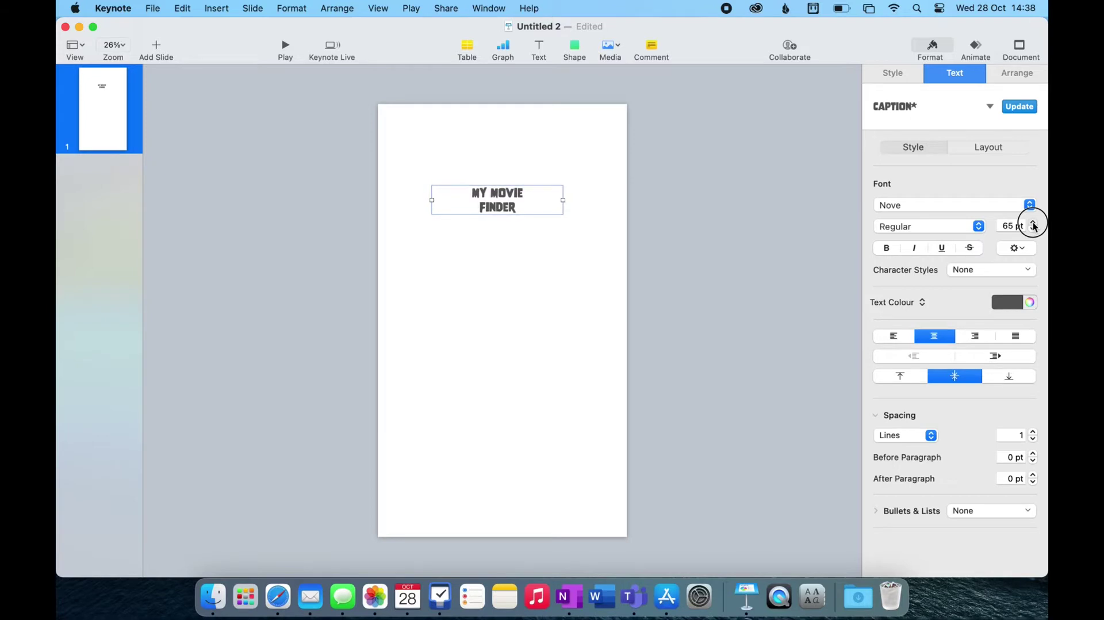
pyautogui.click(1033, 222)
# Set the title text's size to 120 pt and move it slightly lower, centred horizontally on the slide
pyautogui.doubleClick(1010, 226)
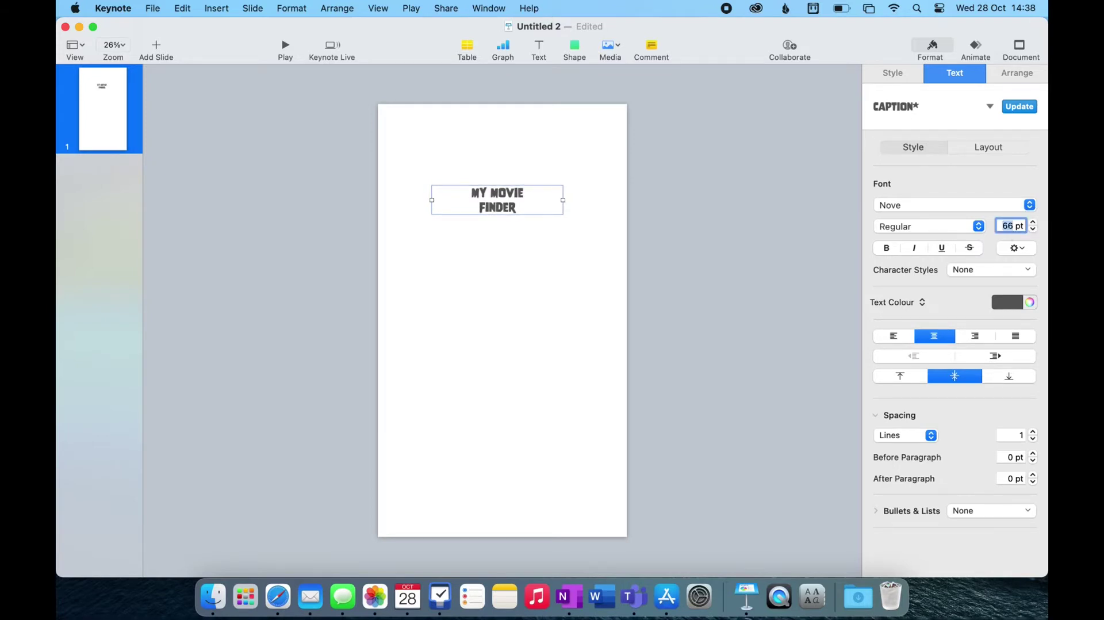
pyautogui.write('120')
pyautogui.press('Return')
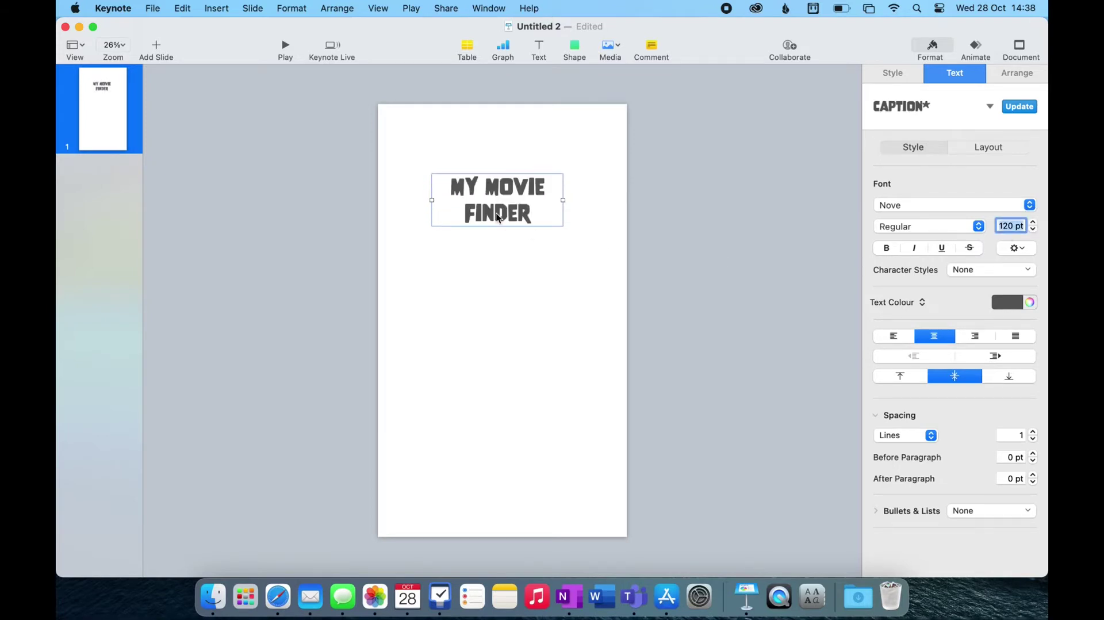
pyautogui.moveTo(495, 219); pyautogui.dragTo(493, 256)
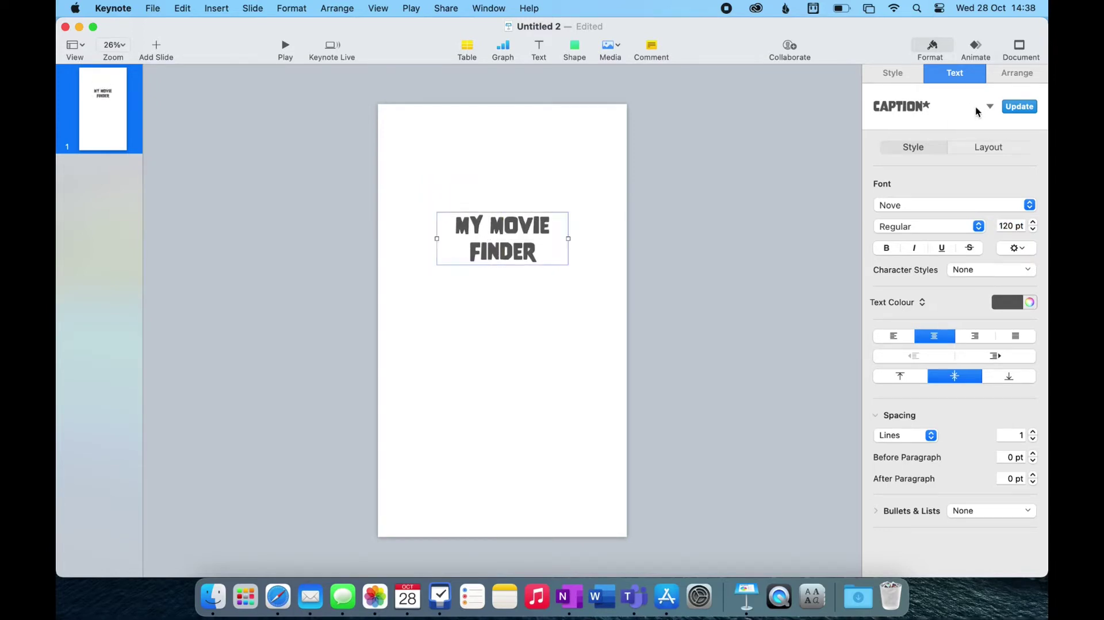
# Colour the title text Maraschino red
pyautogui.click(1029, 303)
pyautogui.moveTo(173, 310); pyautogui.dragTo(274, 202)
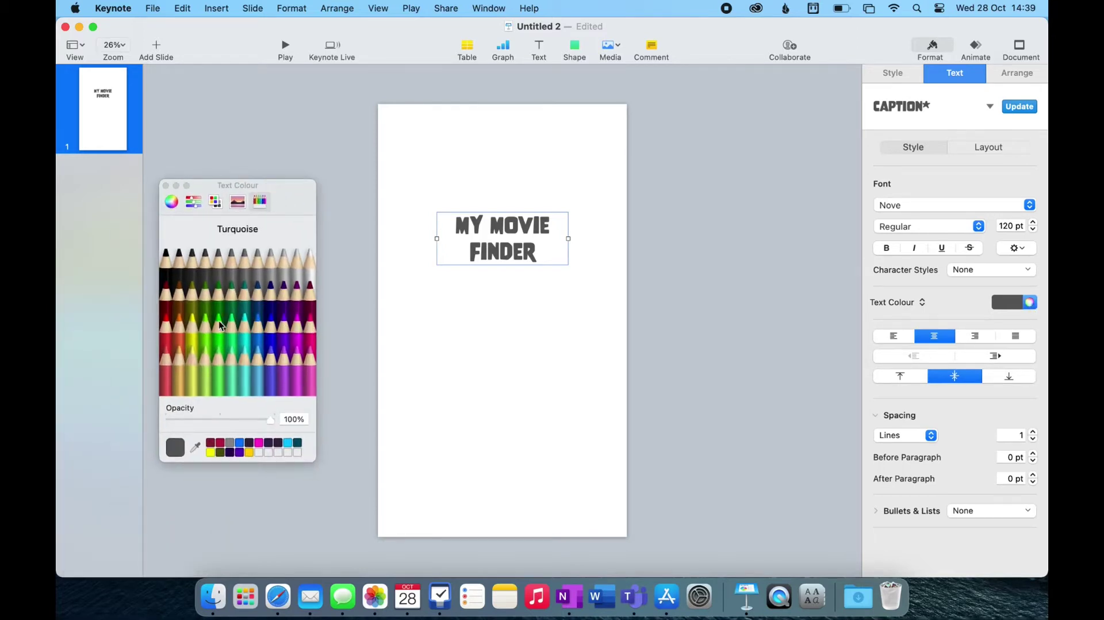
pyautogui.click(165, 326)
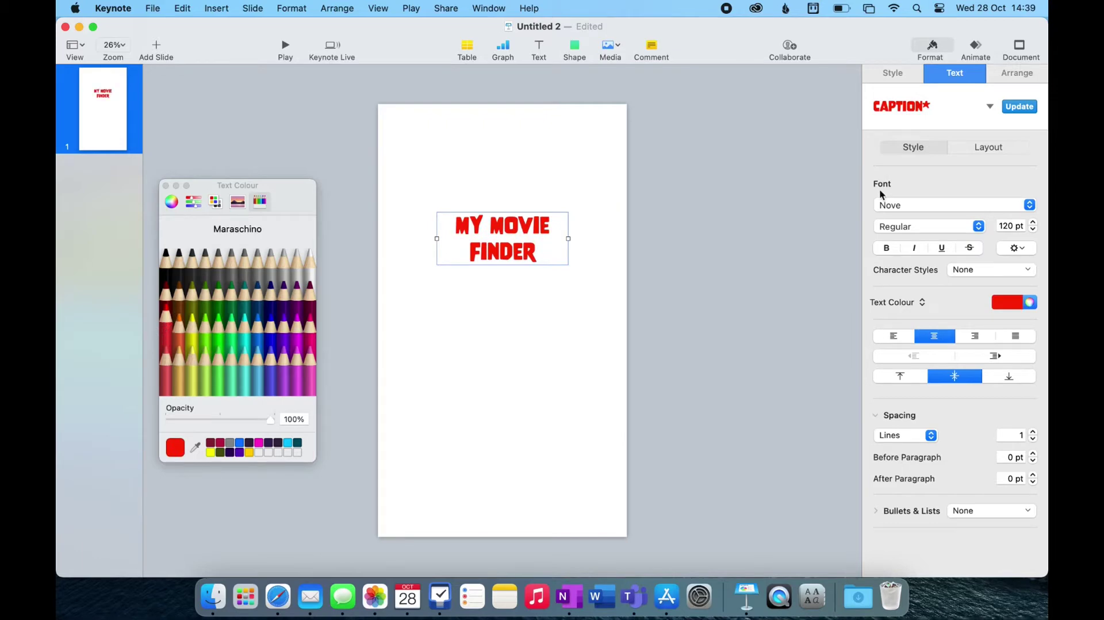
# Add a black outline to the title text with a thickness of 6 pt
pyautogui.click(1017, 248)
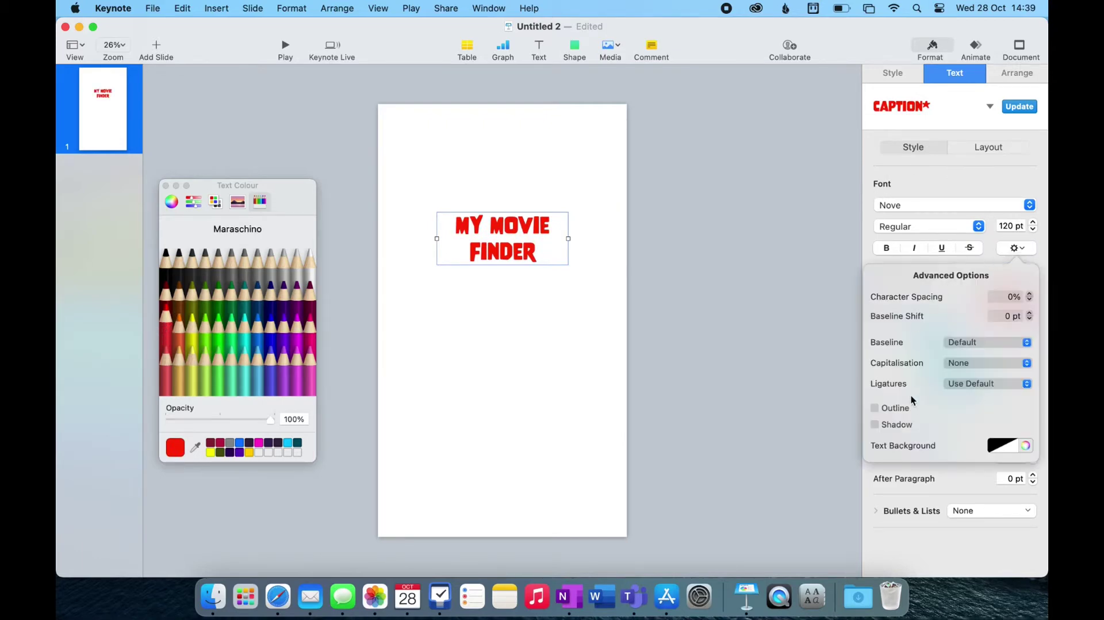
pyautogui.click(898, 409)
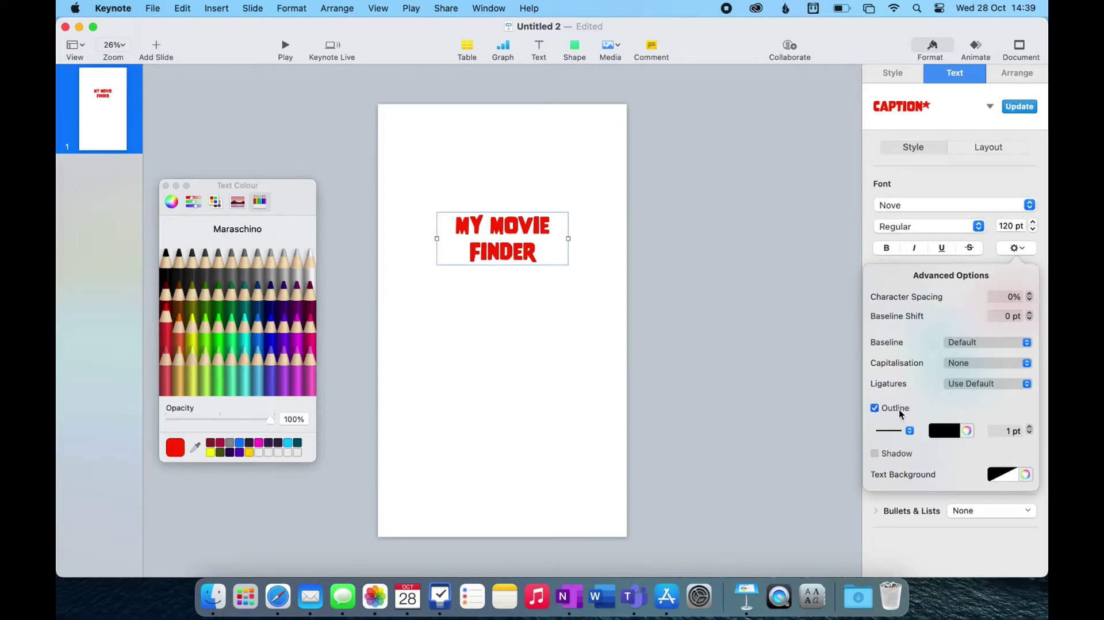
pyautogui.click(1029, 428)
pyautogui.click(1029, 428)
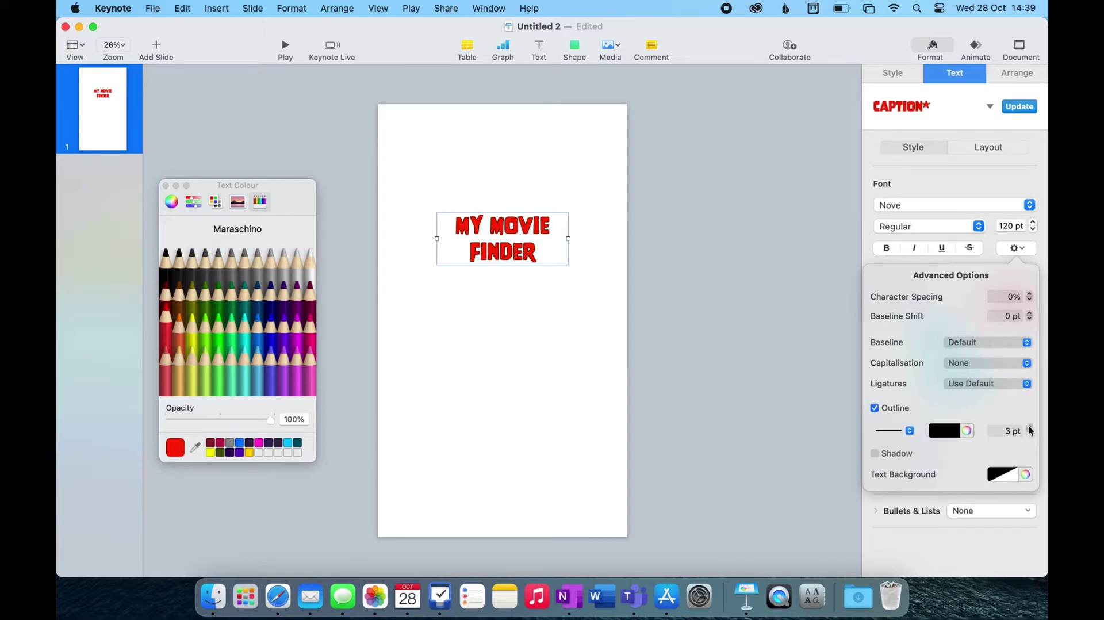
pyautogui.click(1029, 428)
pyautogui.click(1029, 428)
pyautogui.click(1029, 428)
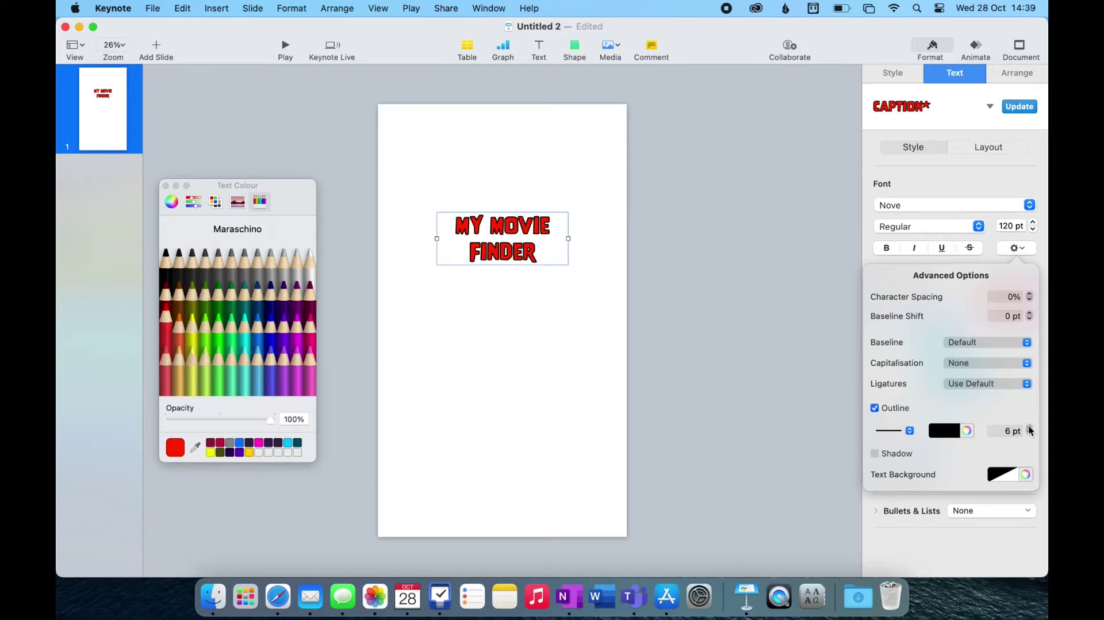
# Enlarge the title text first to 150 pt and finally to 180 pt
pyautogui.click(1012, 226)
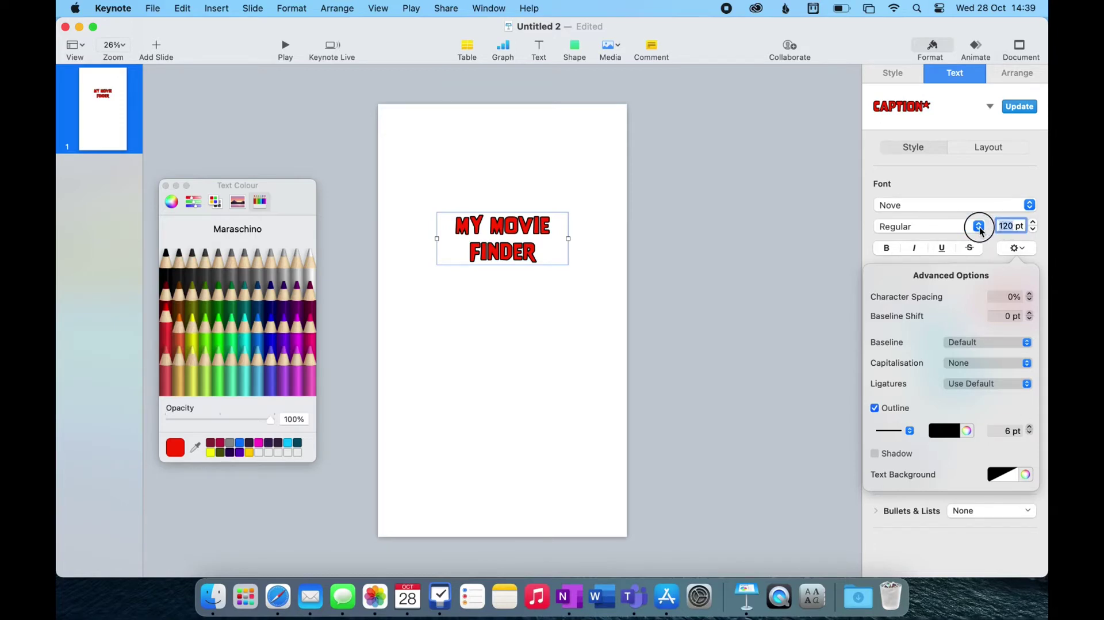
pyautogui.write('150')
pyautogui.press('Return')
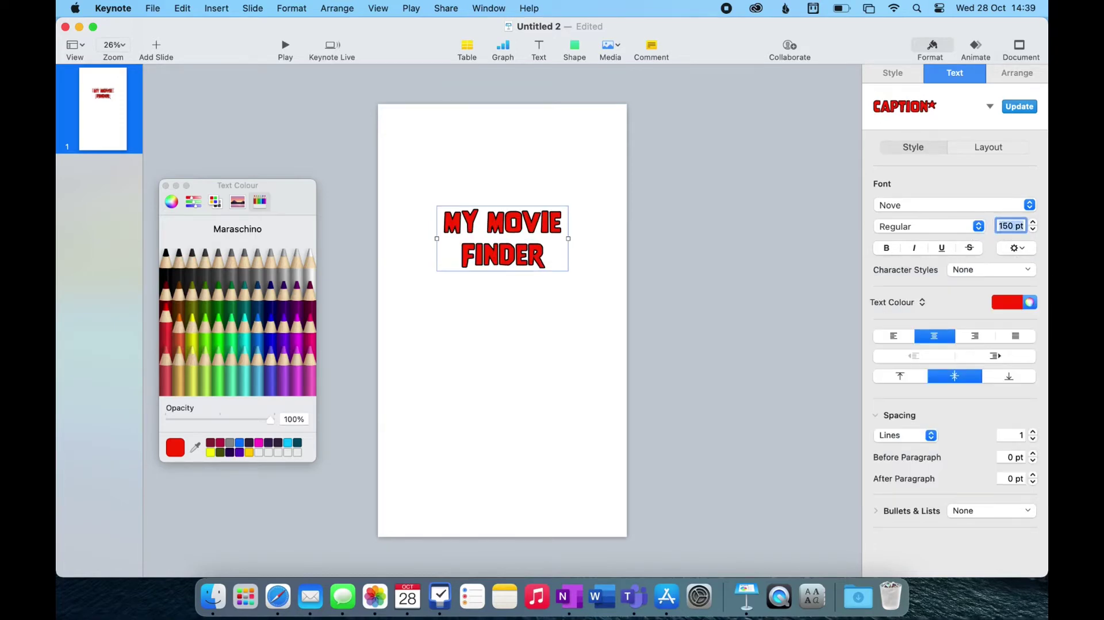
pyautogui.click(1002, 226)
pyautogui.write('180')
pyautogui.press('Return')
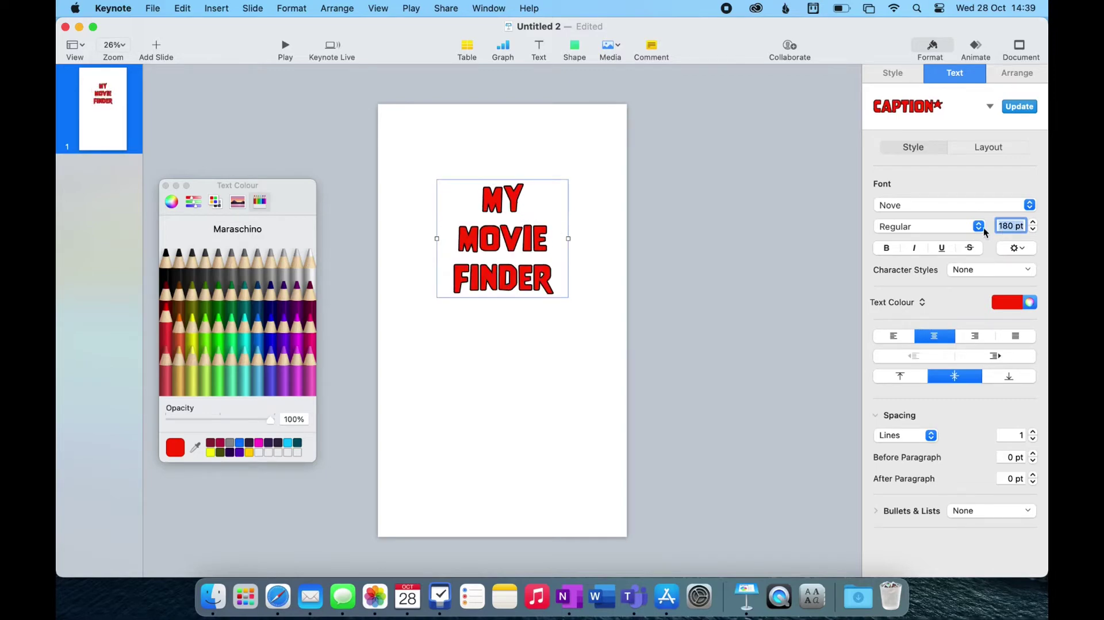
# Widen the title text box to about 909 pt so the title wraps onto two lines, and centre it horizontally on the slide
pyautogui.moveTo(436, 238); pyautogui.dragTo(407, 238)
pyautogui.moveTo(477, 263)
pyautogui.mouseDown()
pyautogui.moveTo(487, 282)
pyautogui.moveTo(493, 263)
pyautogui.mouseUp()
pyautogui.click(794, 311)
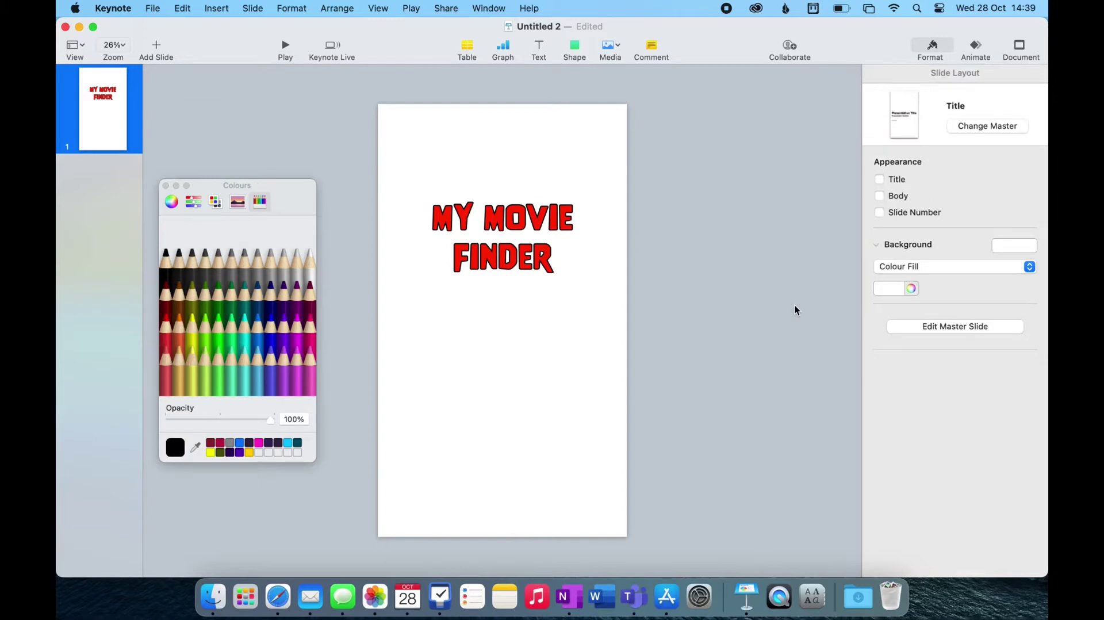
# Insert a Film Strip shape, about 1055 by 887 pt, at the slide's centre and move the title inside its frame
pyautogui.click(575, 44)
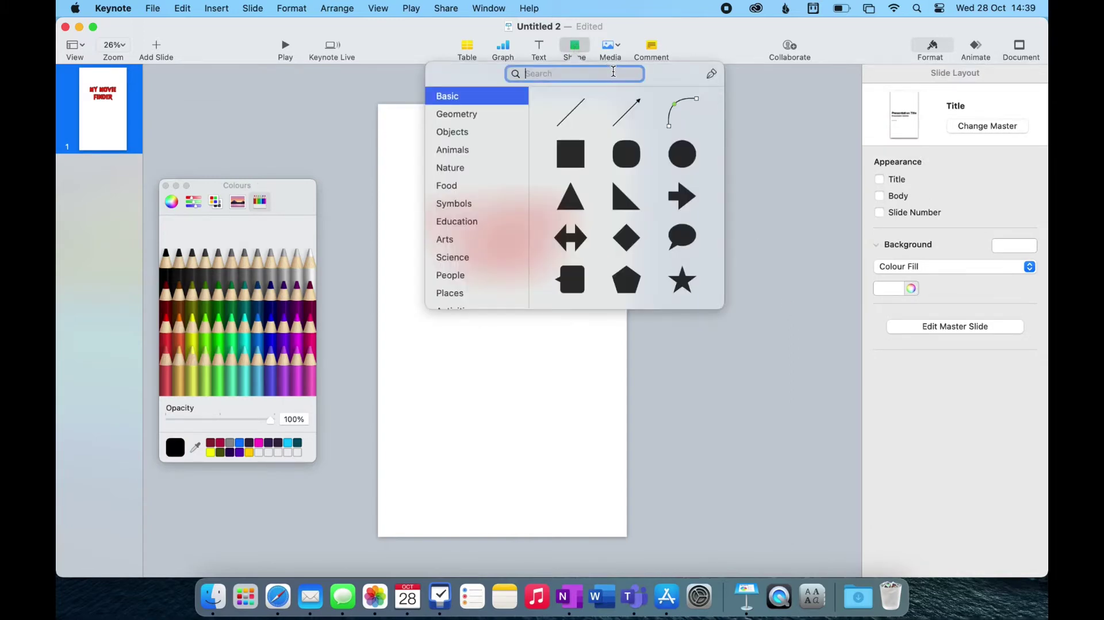
pyautogui.write('film')
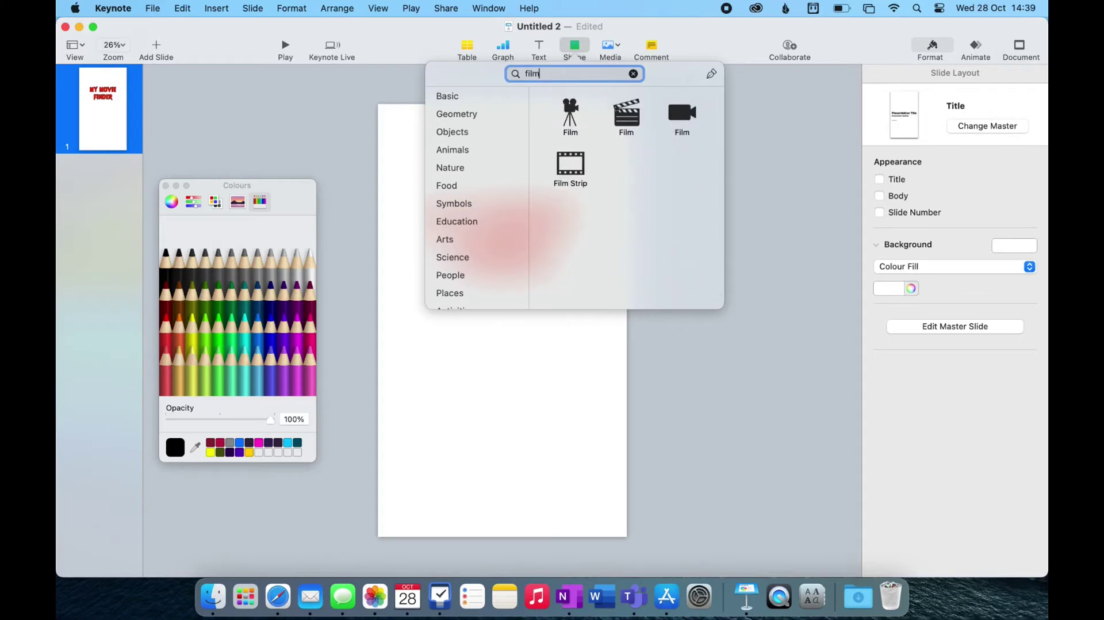
pyautogui.moveTo(570, 164); pyautogui.dragTo(560, 265)
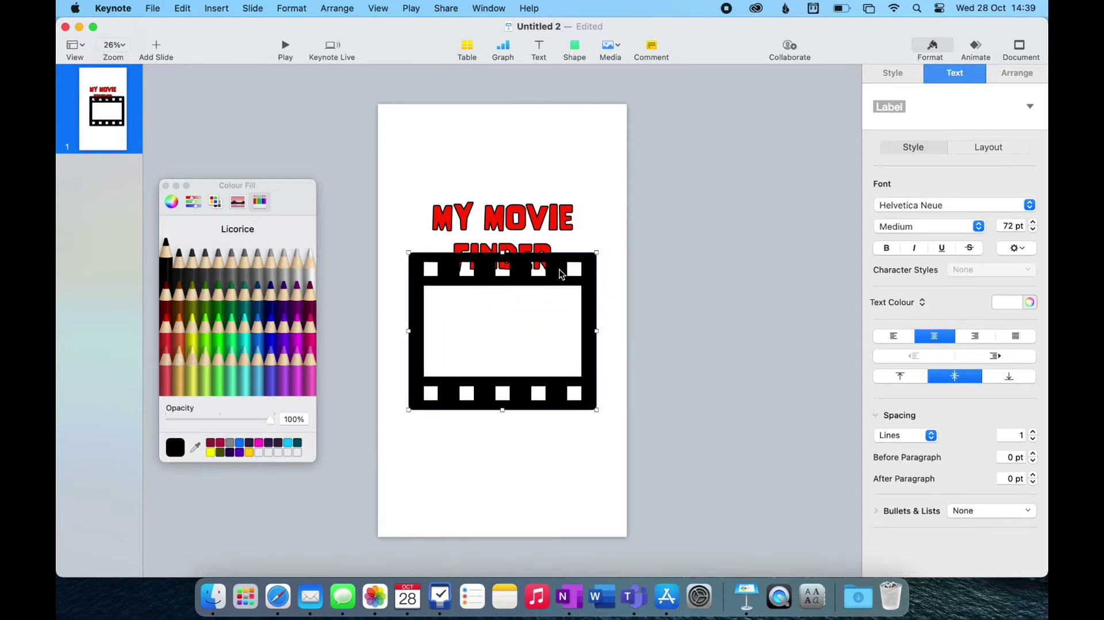
pyautogui.moveTo(539, 225); pyautogui.dragTo(538, 322)
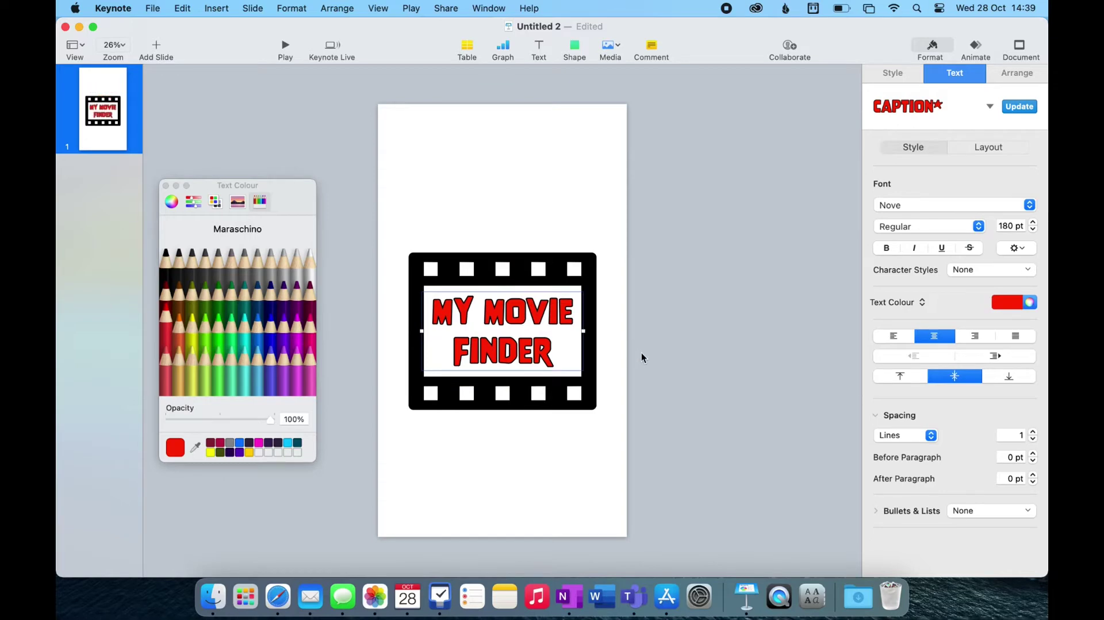
# Tilt the film strip anticlockwise by about 22.6° and rotate the title text by about 22.8° to match it
pyautogui.keyDown('shift'); pyautogui.click(588, 282); pyautogui.keyUp('shift')
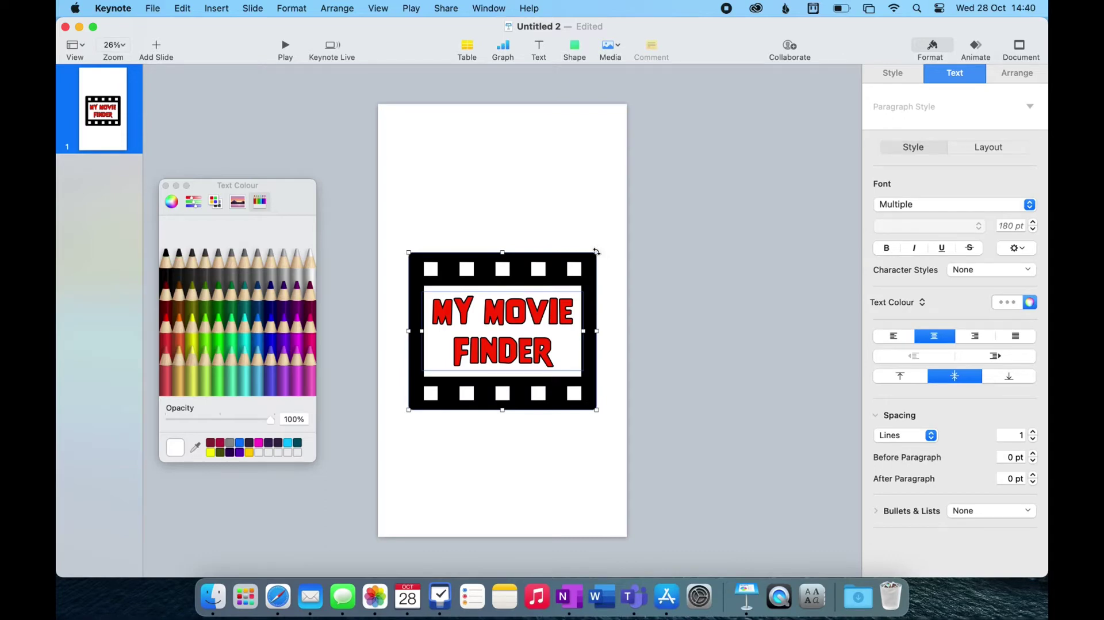
pyautogui.moveTo(596, 251); pyautogui.dragTo(561, 216)
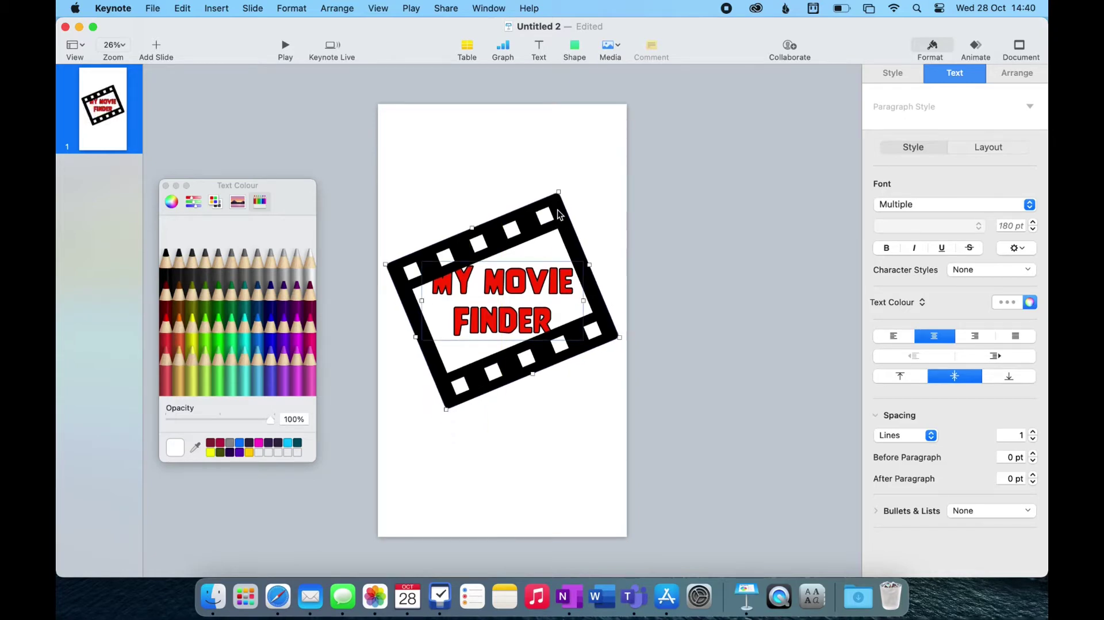
pyautogui.click(535, 278)
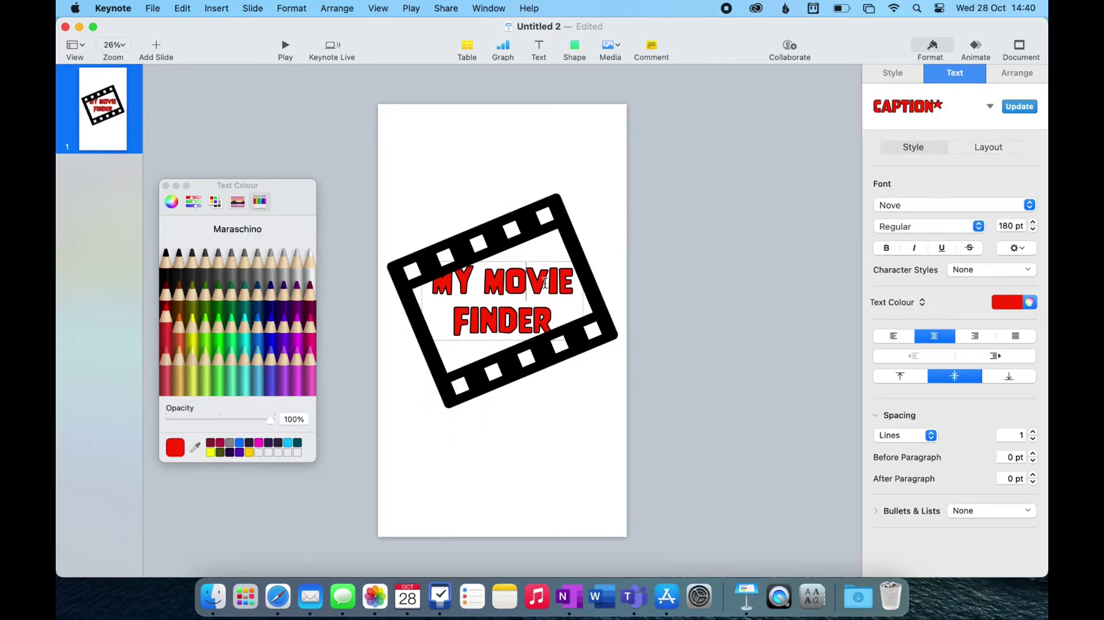
pyautogui.click(589, 293)
pyautogui.click(545, 287)
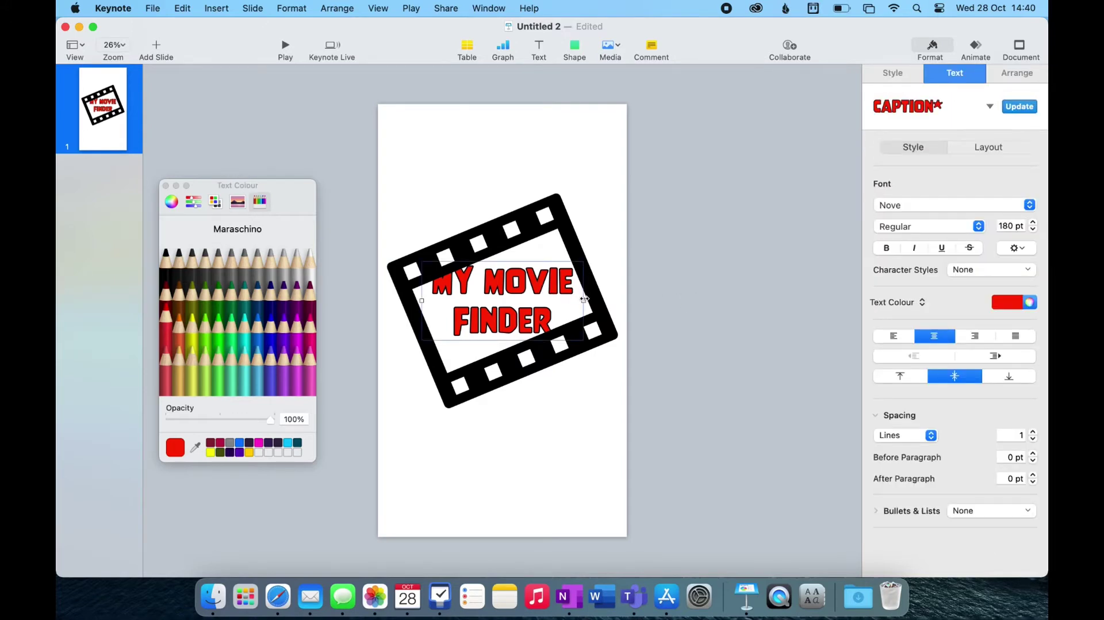
pyautogui.moveTo(582, 300); pyautogui.dragTo(579, 266)
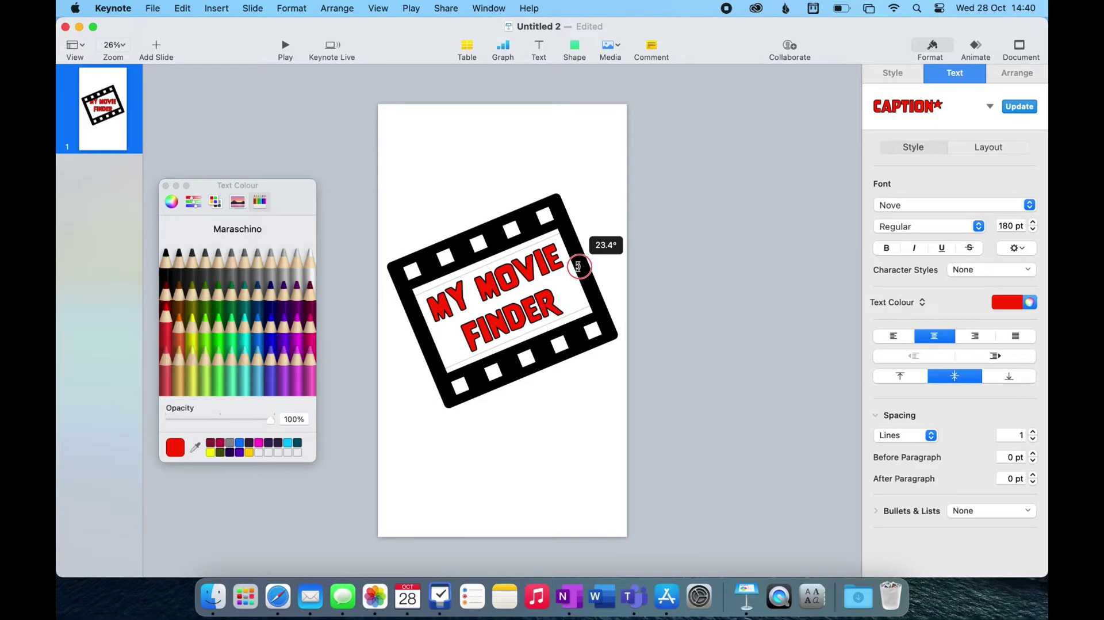
pyautogui.moveTo(578, 266); pyautogui.dragTo(578, 267)
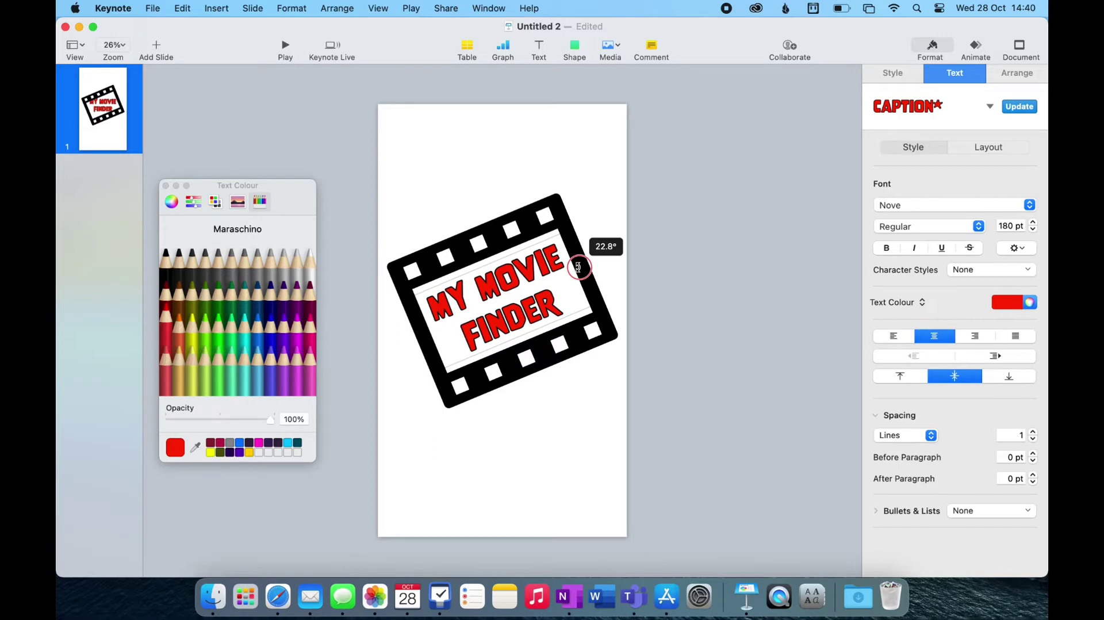
pyautogui.moveTo(578, 266); pyautogui.dragTo(578, 267)
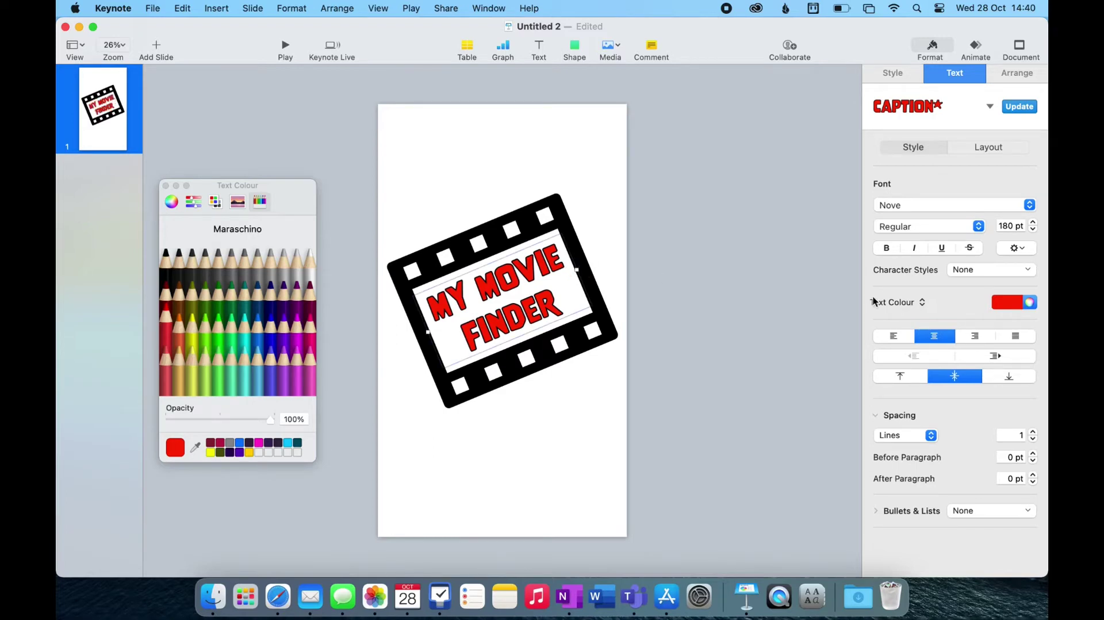
# Set the title text's rotation angle to exactly 22°
pyautogui.click(987, 148)
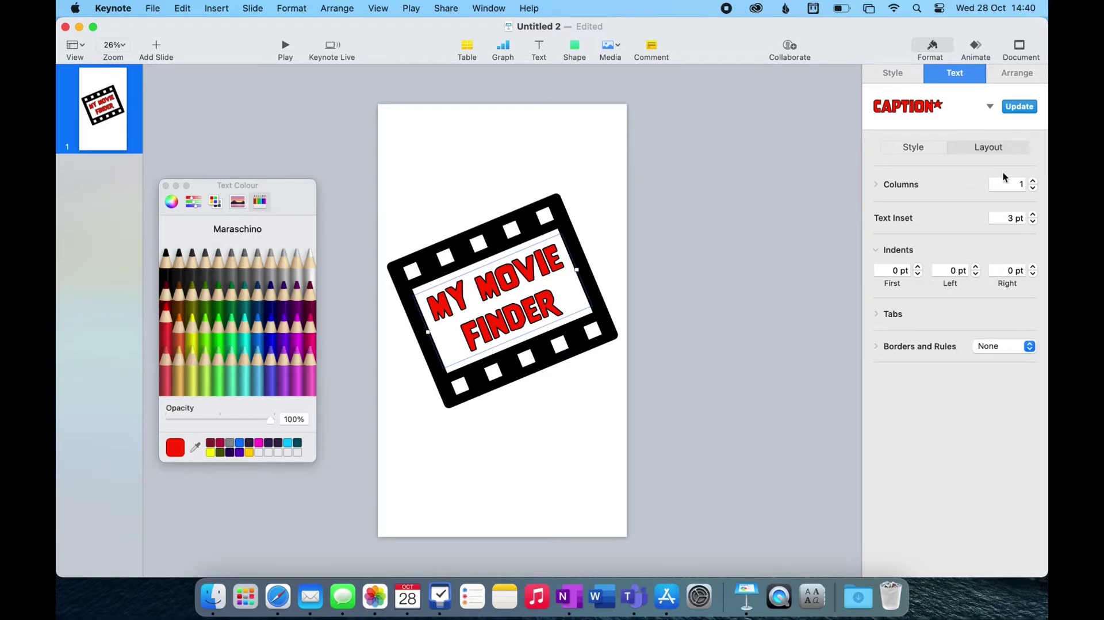
pyautogui.click(929, 143)
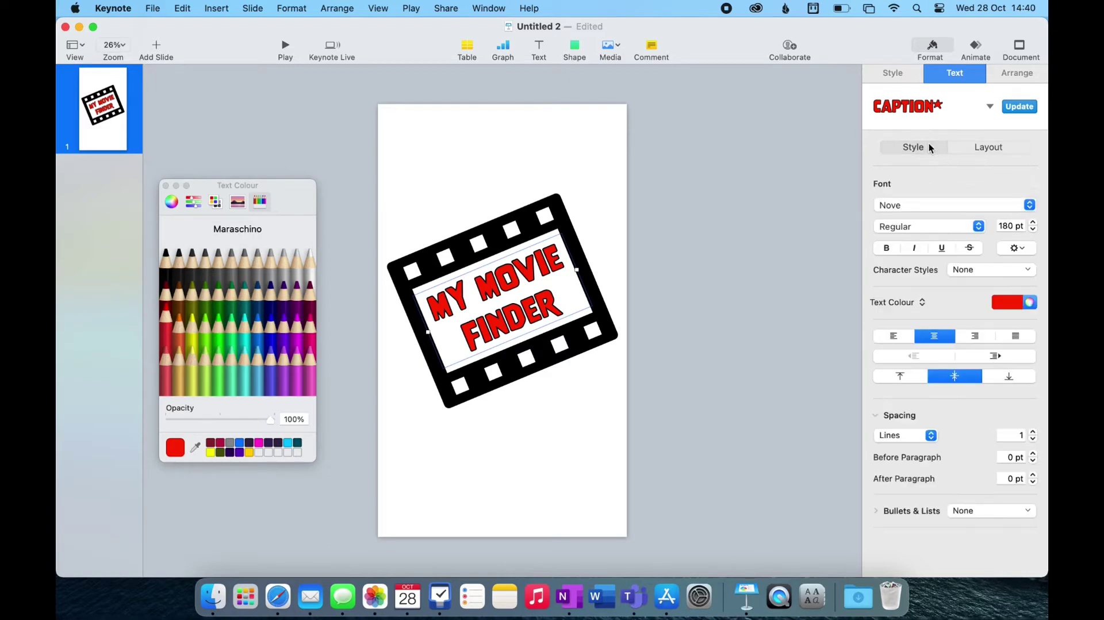
pyautogui.click(912, 78)
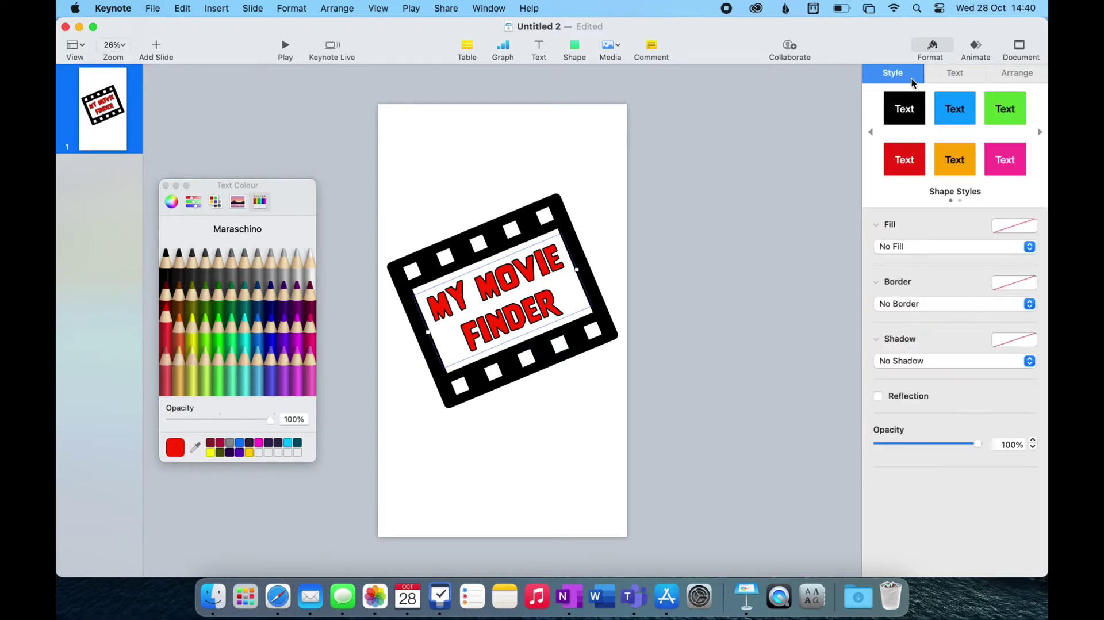
pyautogui.click(1007, 77)
pyautogui.click(972, 299)
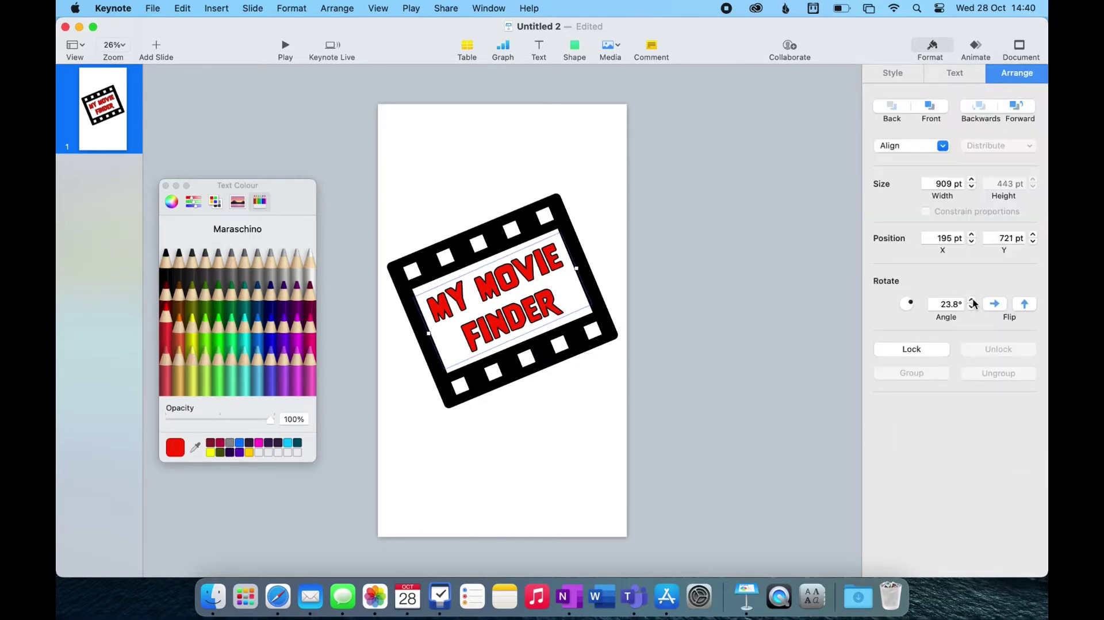
pyautogui.click(972, 299)
pyautogui.click(972, 300)
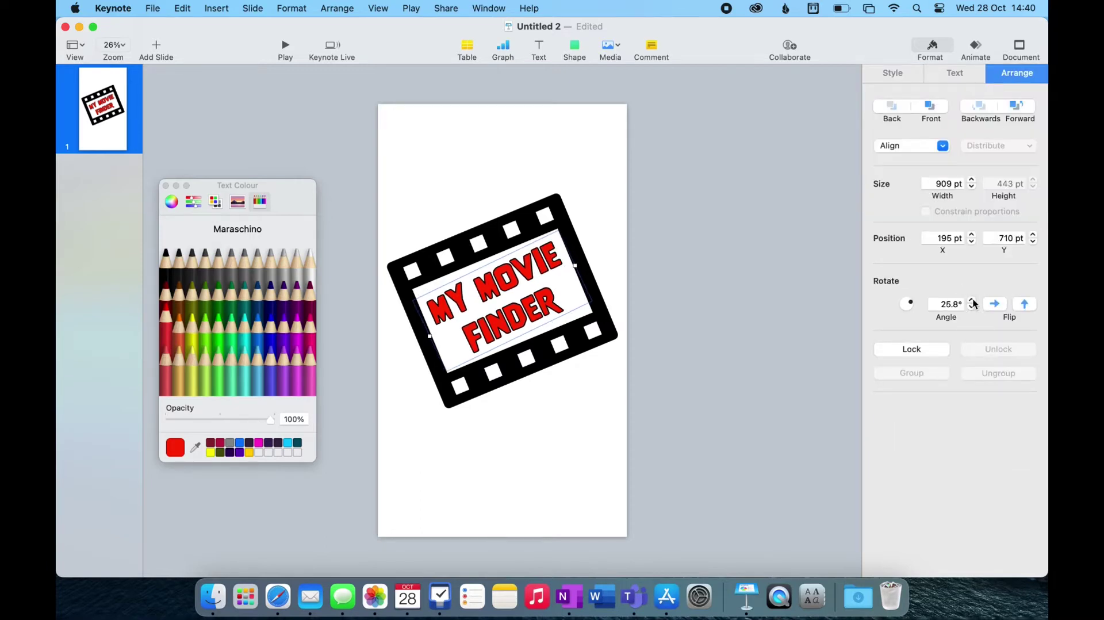
pyautogui.click(972, 308)
pyautogui.click(972, 308)
pyautogui.click(972, 308)
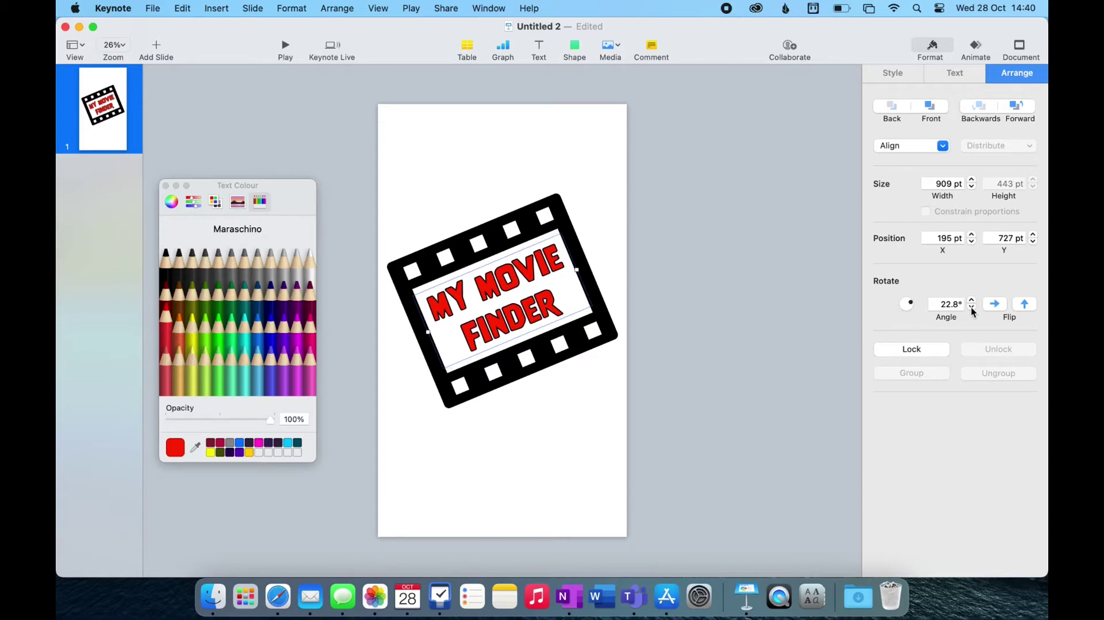
pyautogui.write('22')
pyautogui.press('Return')
# Set the film strip shape's rotation angle to 22° as well
pyautogui.click(599, 327)
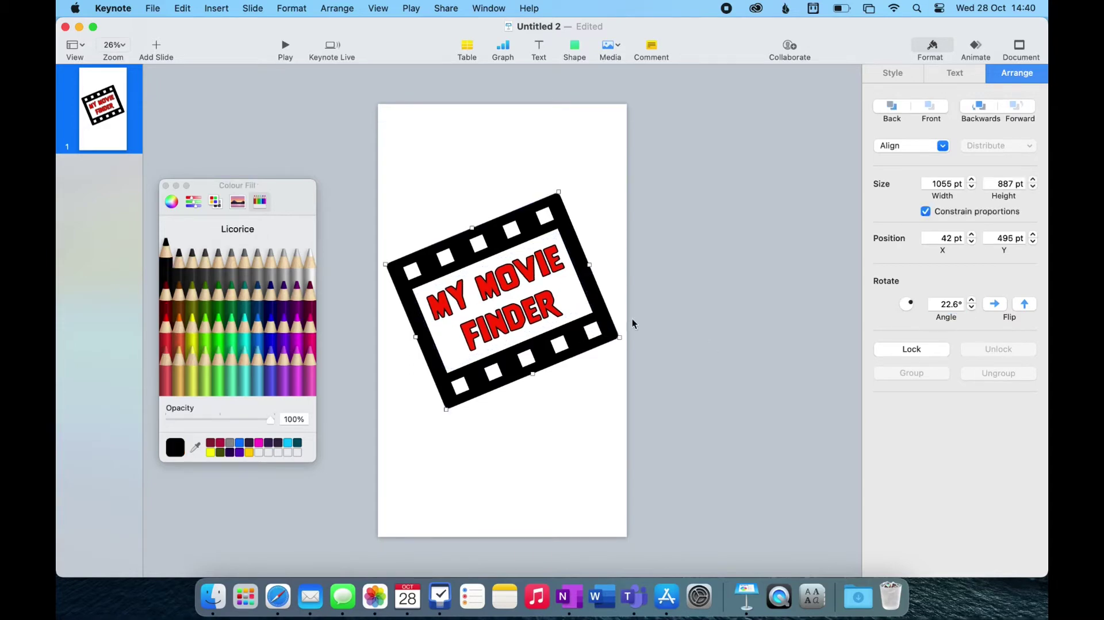
pyautogui.doubleClick(947, 303)
pyautogui.write('22')
pyautogui.press('Return')
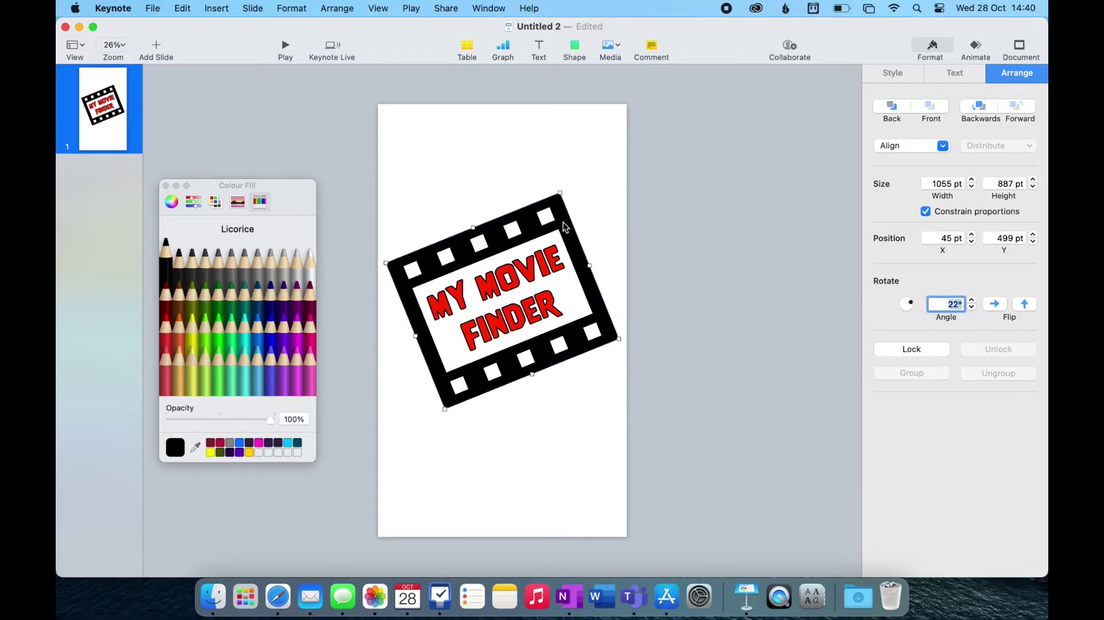
# Duplicate the film strip on both sides along its slant, at about X 944, Y 134 pt and X -932, Y 898 pt
pyautogui.moveTo(566, 225); pyautogui.dragTo(724, 159)
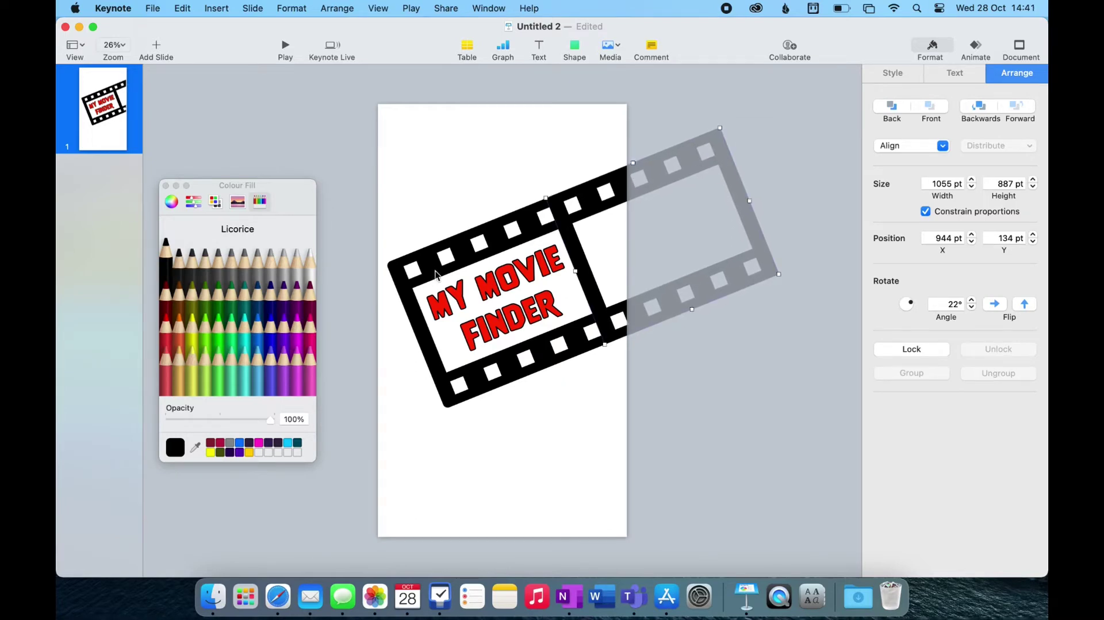
pyautogui.moveTo(436, 273); pyautogui.dragTo(260, 343)
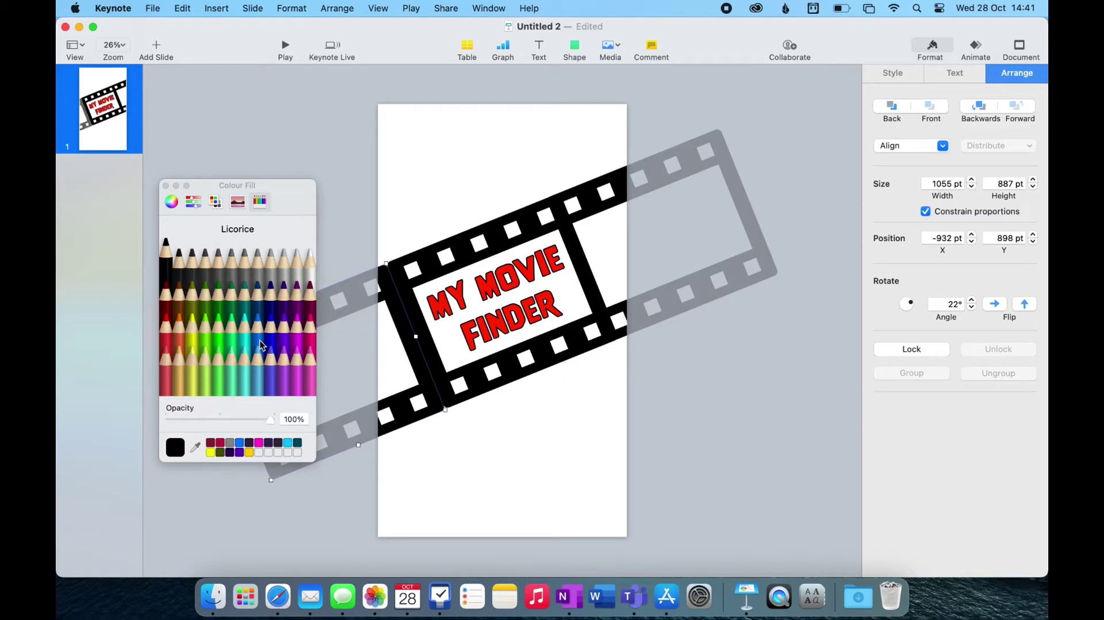
pyautogui.click(352, 206)
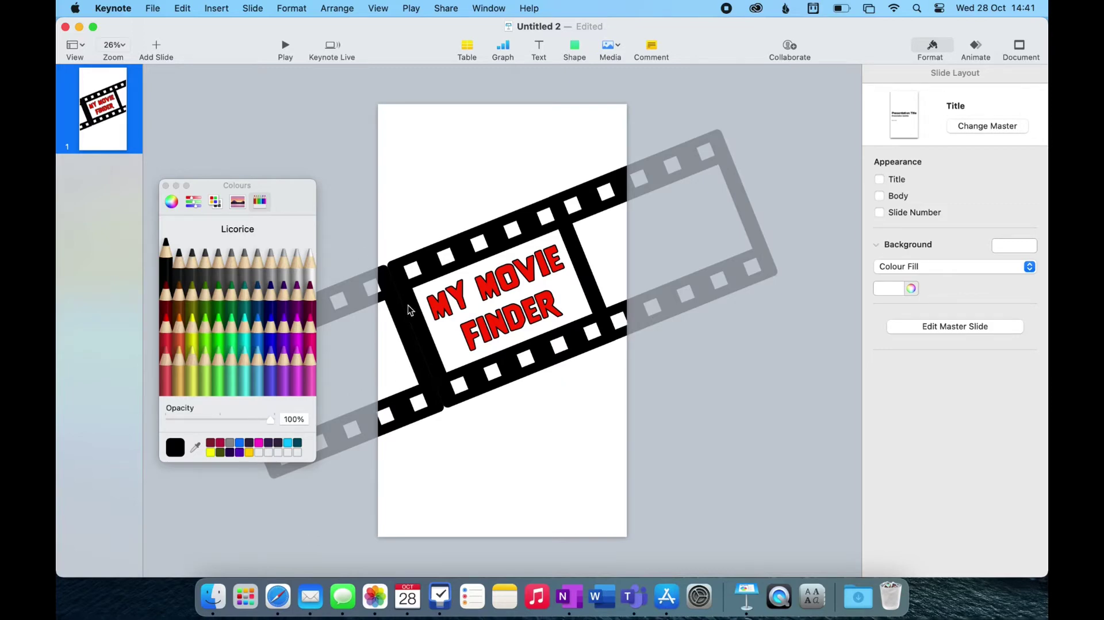
# Change the title text's colour to orange from the preset colours
pyautogui.click(516, 289)
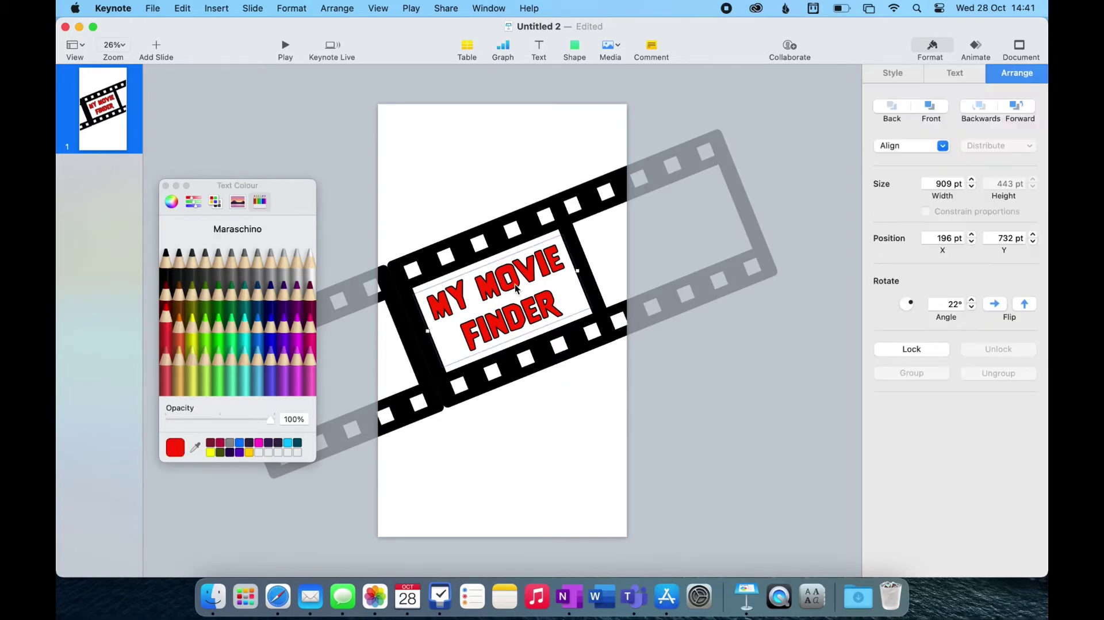
pyautogui.click(961, 74)
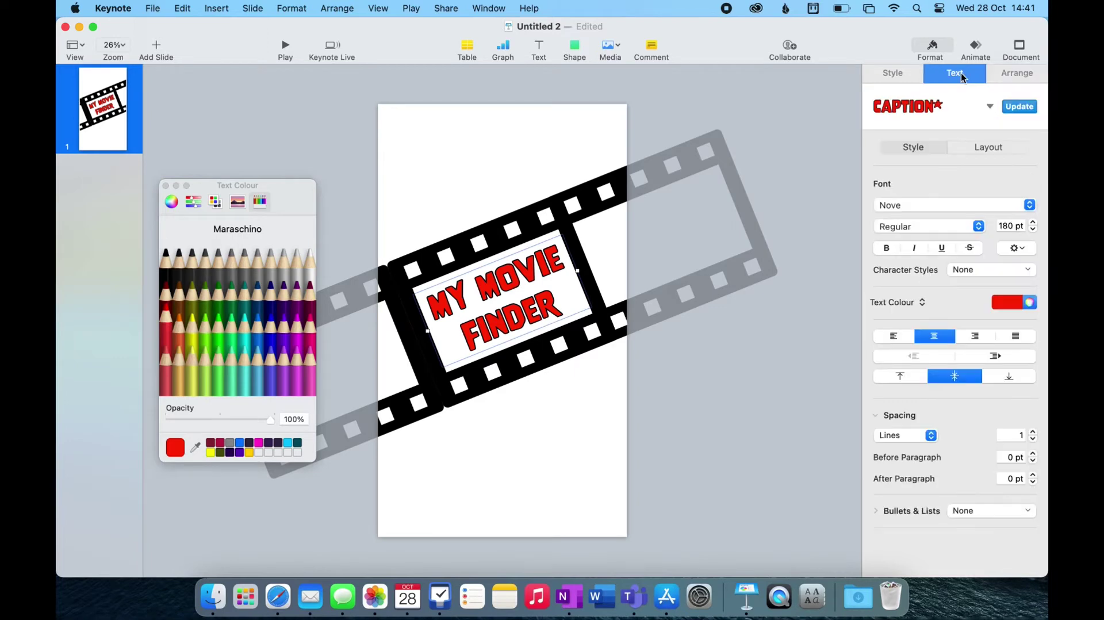
pyautogui.click(1017, 303)
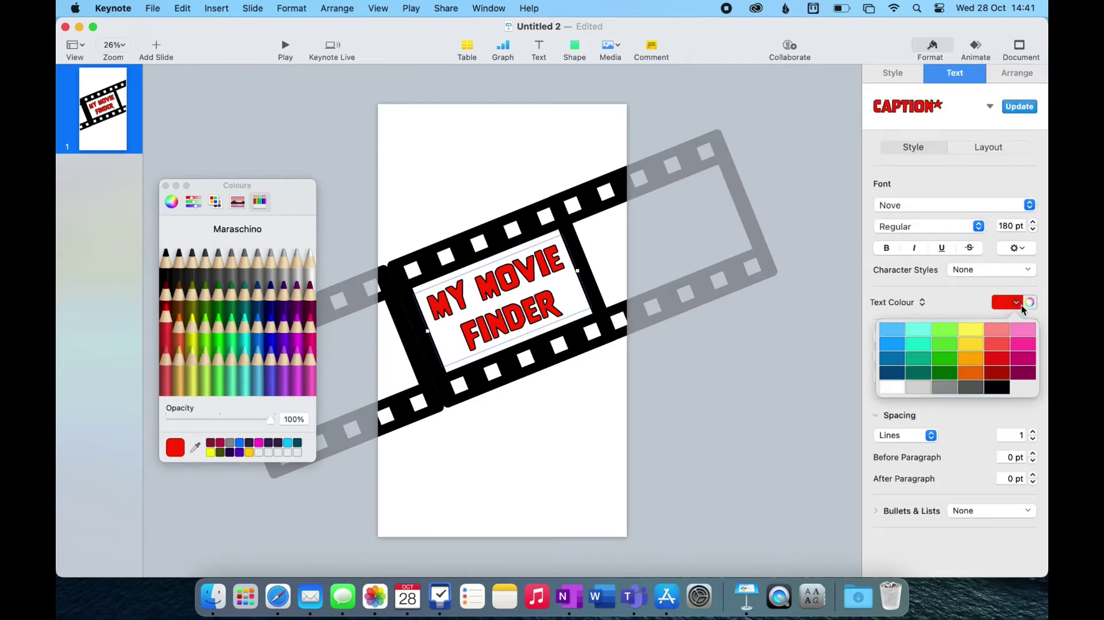
pyautogui.click(971, 360)
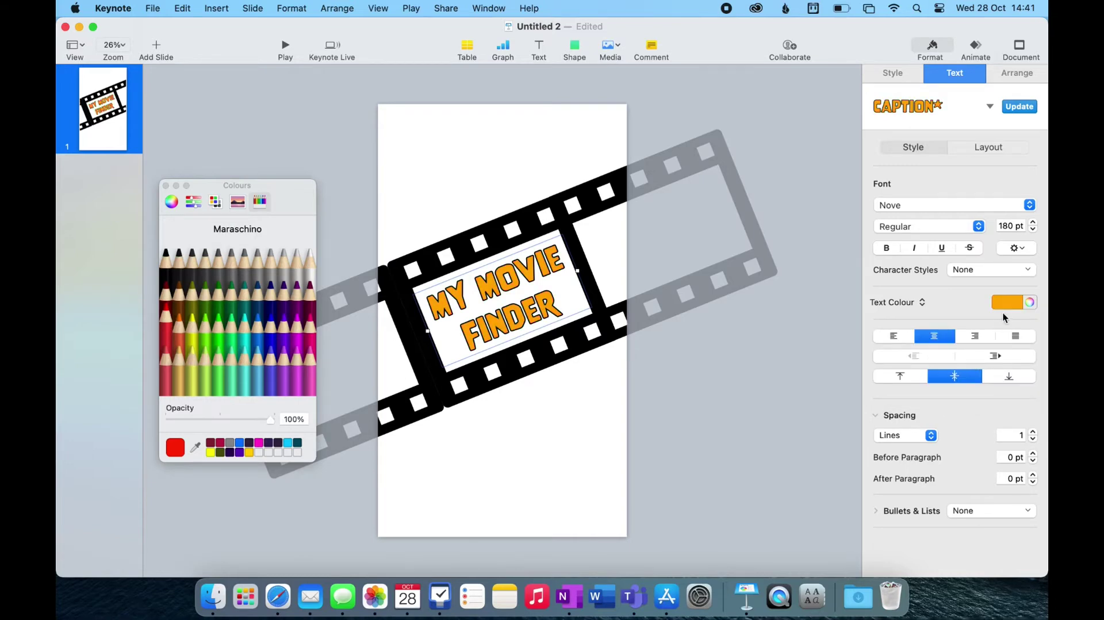
pyautogui.click(812, 380)
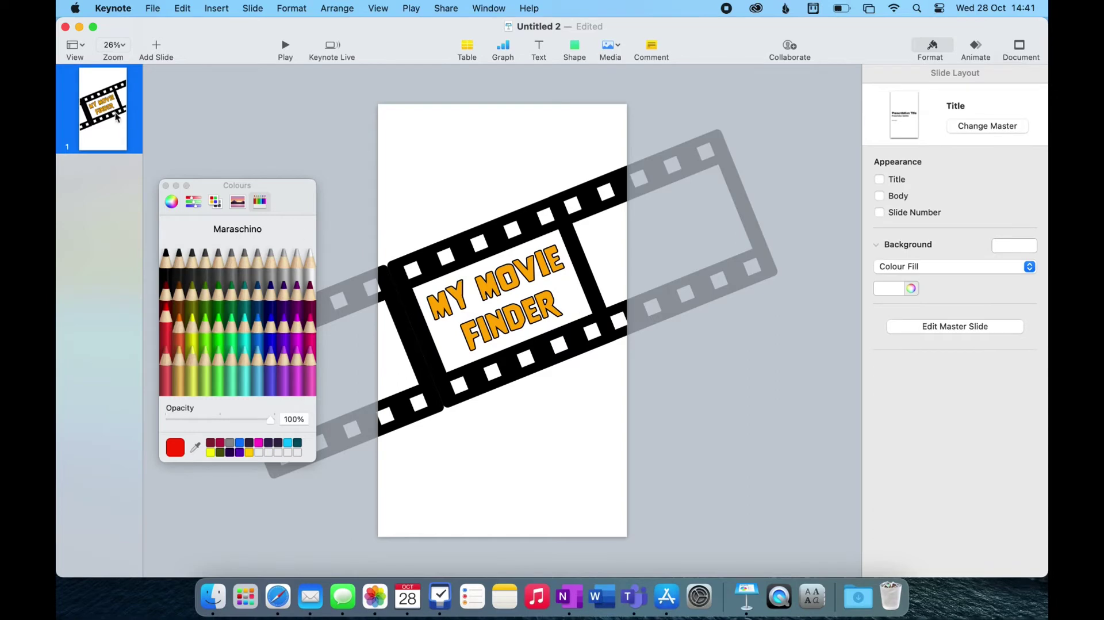
# Close the floating colour picker and add a Blank slide after the title slide
pyautogui.click(156, 44)
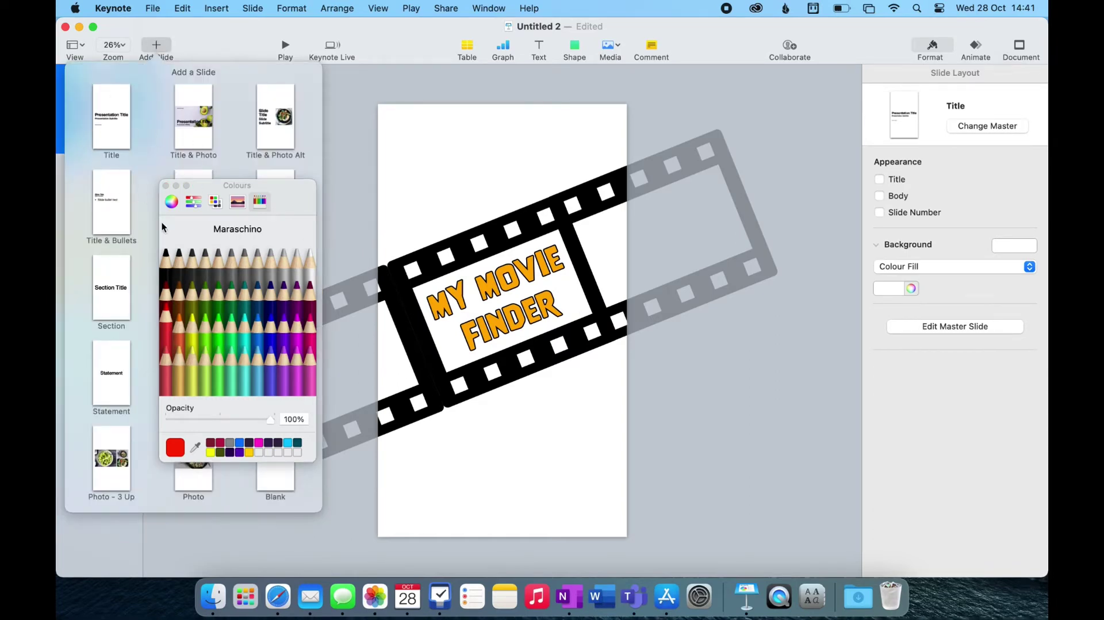
pyautogui.click(164, 182)
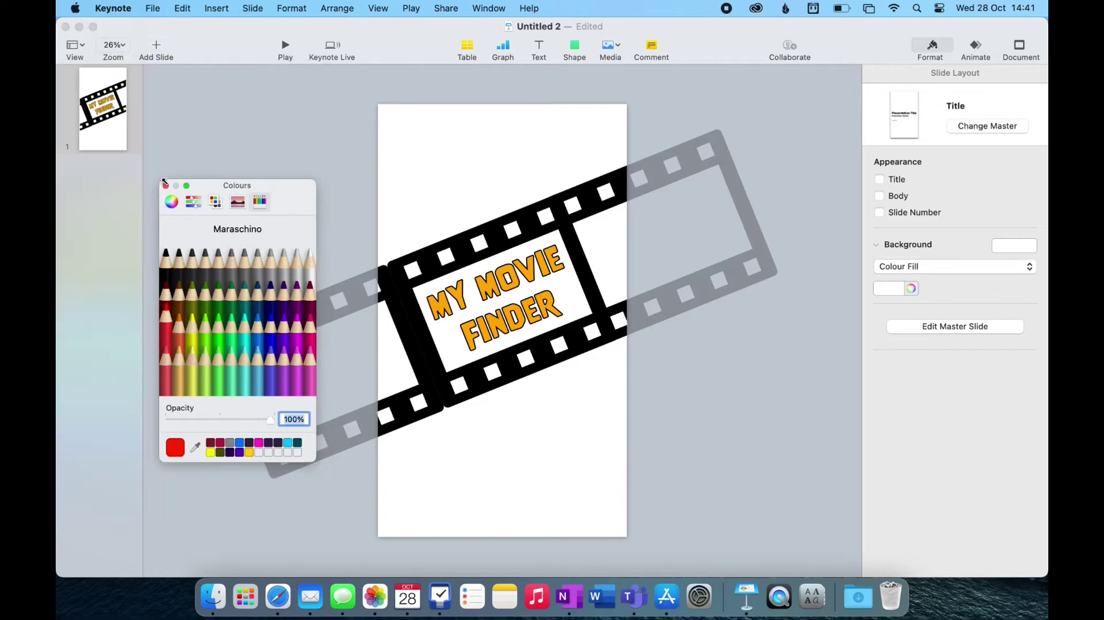
pyautogui.click(165, 185)
pyautogui.click(155, 49)
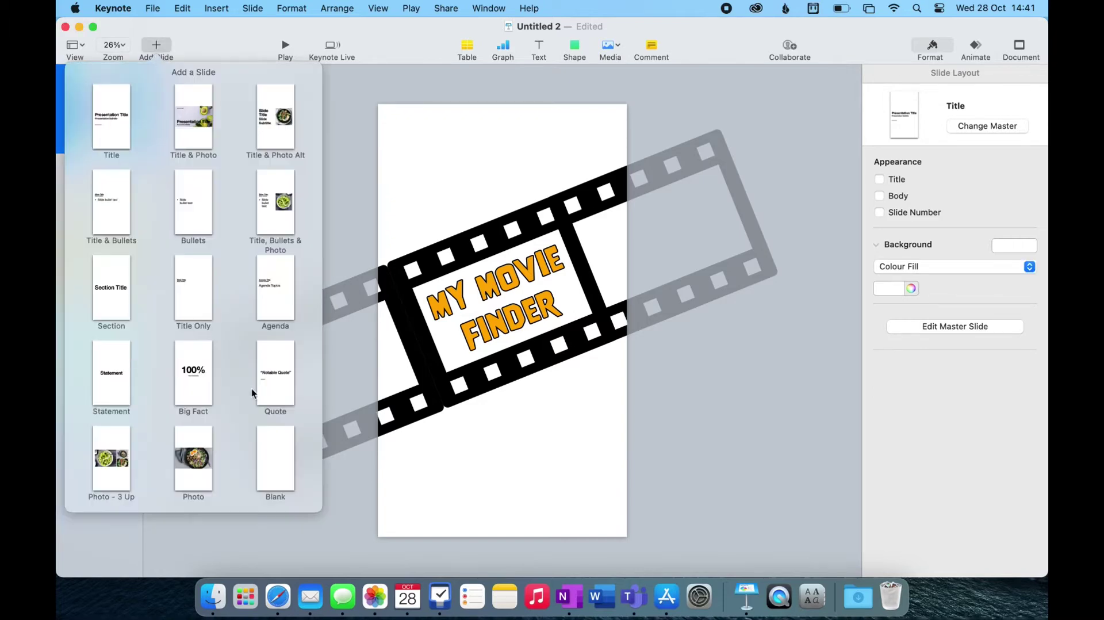
pyautogui.click(273, 467)
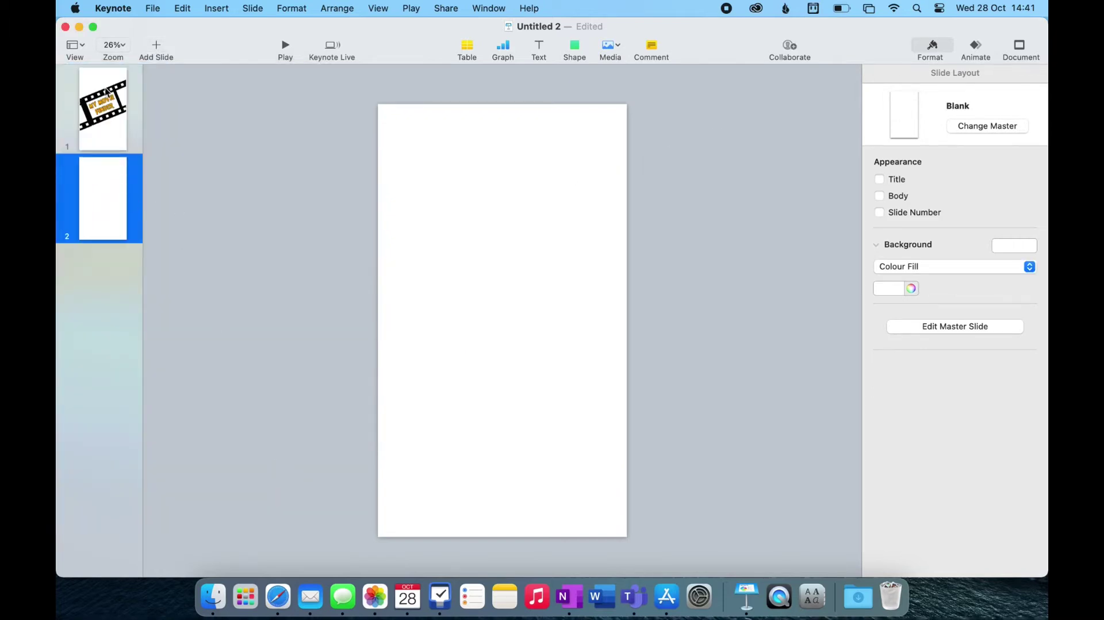
# Add a text box to the blank second slide
pyautogui.click(108, 128)
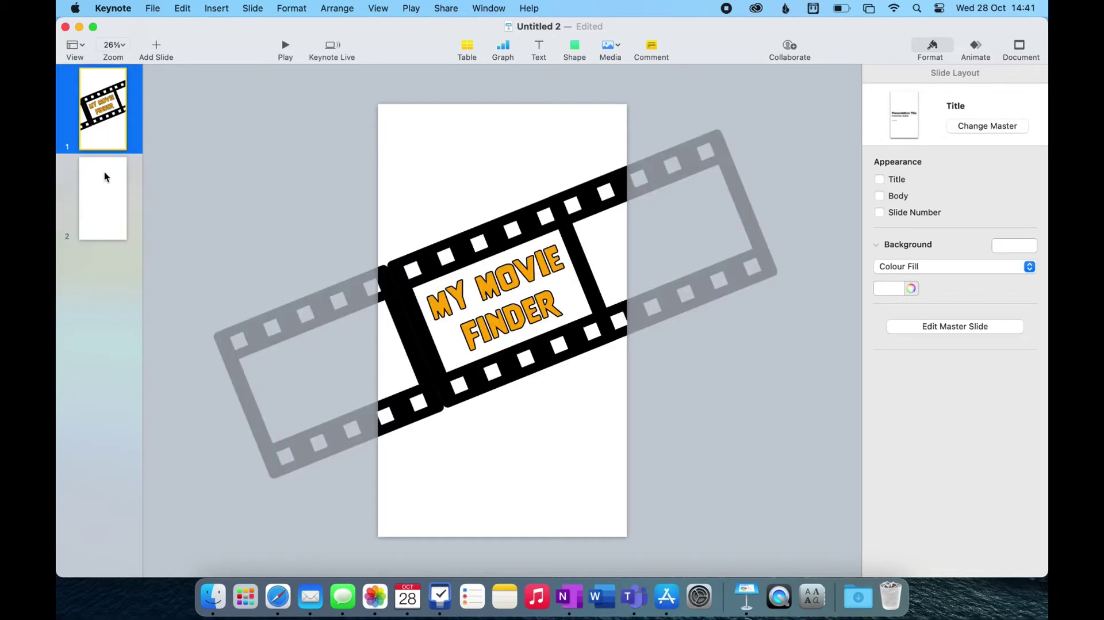
pyautogui.click(103, 193)
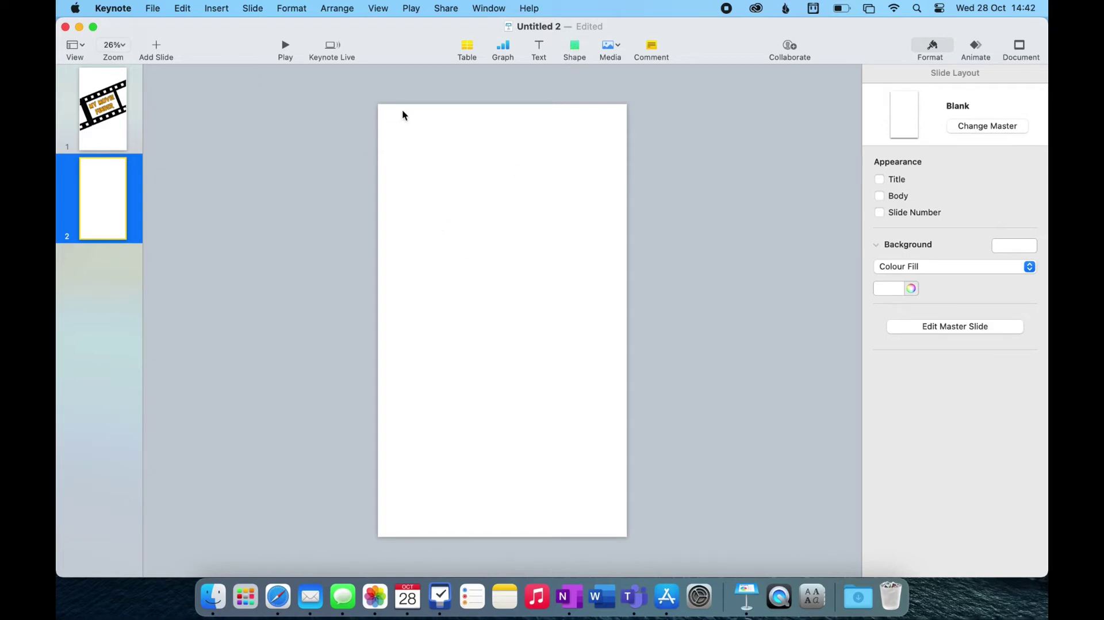
pyautogui.click(540, 50)
pyautogui.click(541, 50)
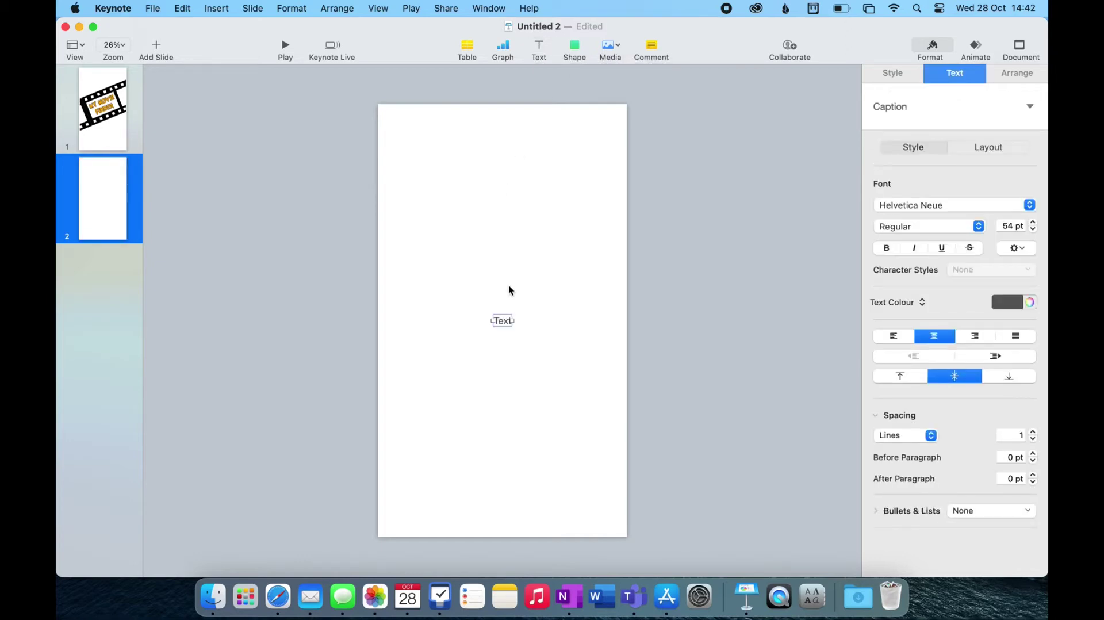
# Replace the placeholder text on the second slide with "Scifi"
pyautogui.click(503, 323)
pyautogui.click(503, 323)
pyautogui.write('Sci')
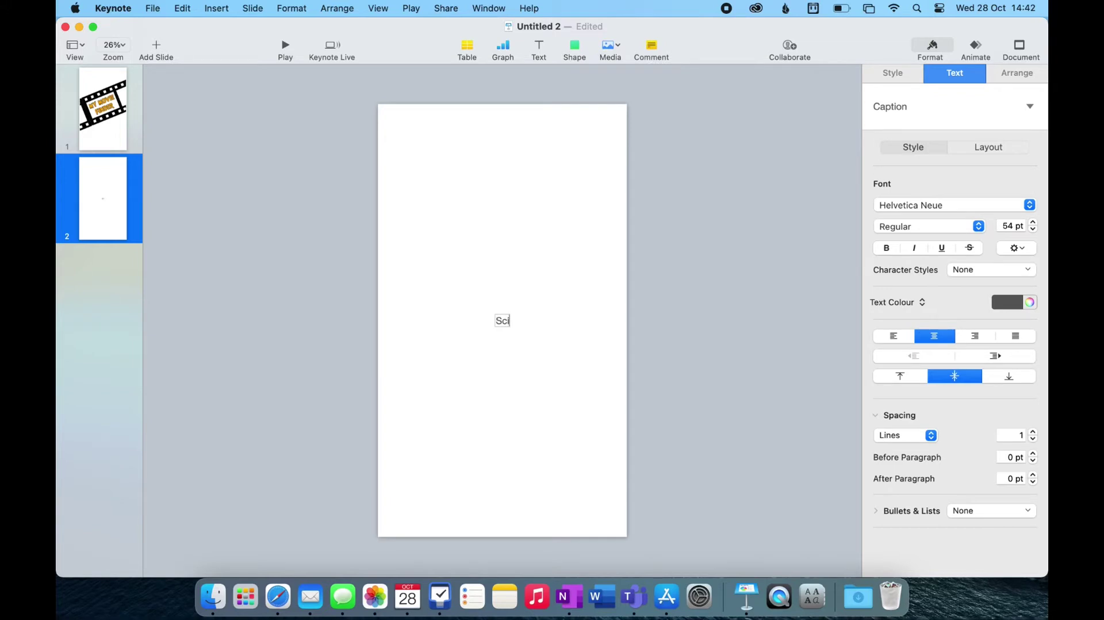
pyautogui.write(' Fi')
pyautogui.press('BackSpace')
pyautogui.press('BackSpace')
pyautogui.write('fi')
pyautogui.click(529, 321)
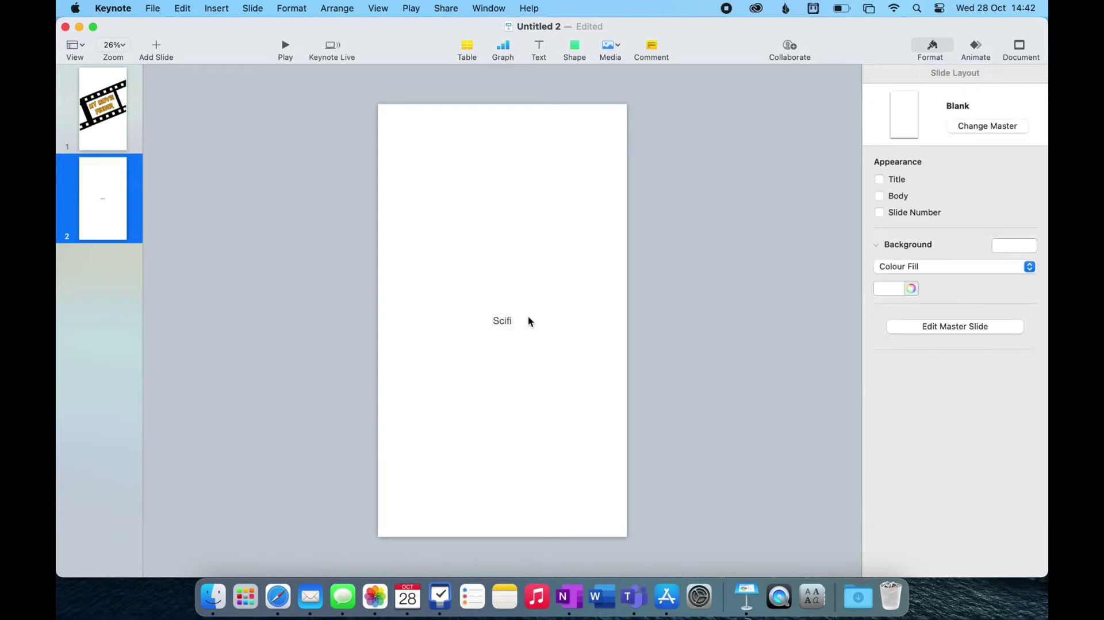
# Move the Scifi label to the upper part of the slide, widen its box and raise its font size to 67 pt
pyautogui.moveTo(502, 323); pyautogui.dragTo(516, 186)
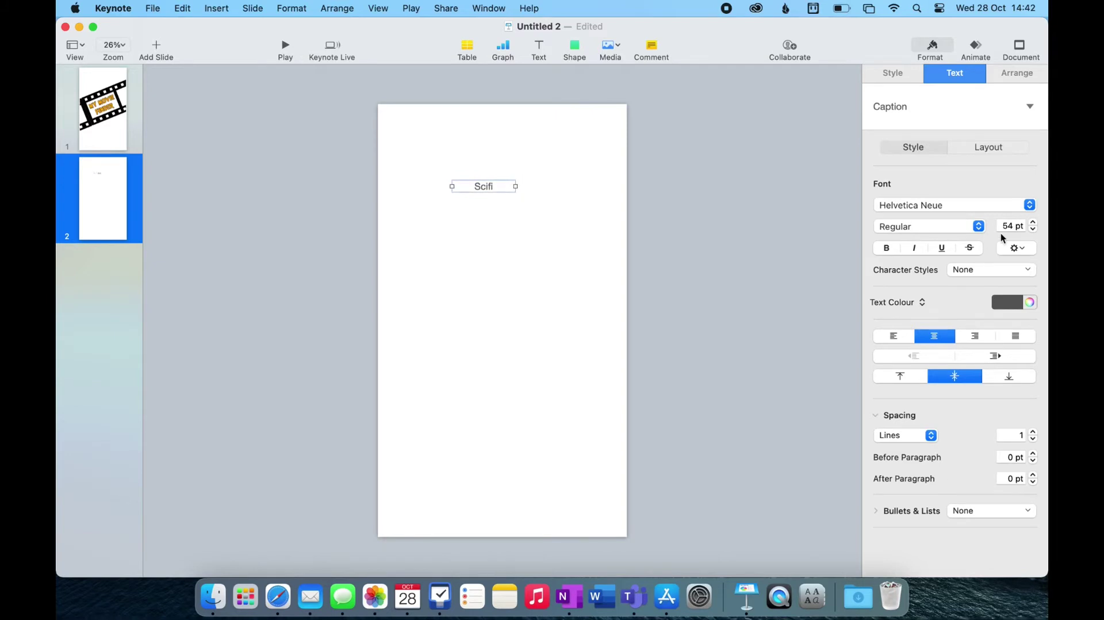
pyautogui.click(1033, 222)
pyautogui.click(1033, 222)
pyautogui.click(1033, 222)
pyautogui.click(1033, 222)
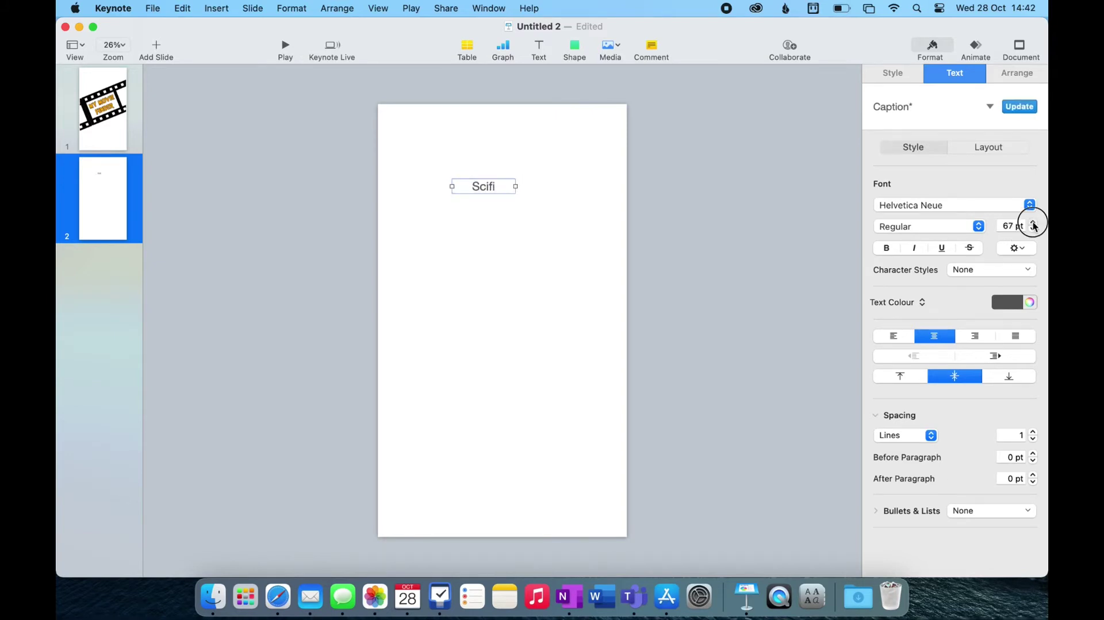
# Apply the Body paragraph style to the Scifi label and change its font to SF Pro Text
pyautogui.click(989, 106)
pyautogui.click(896, 265)
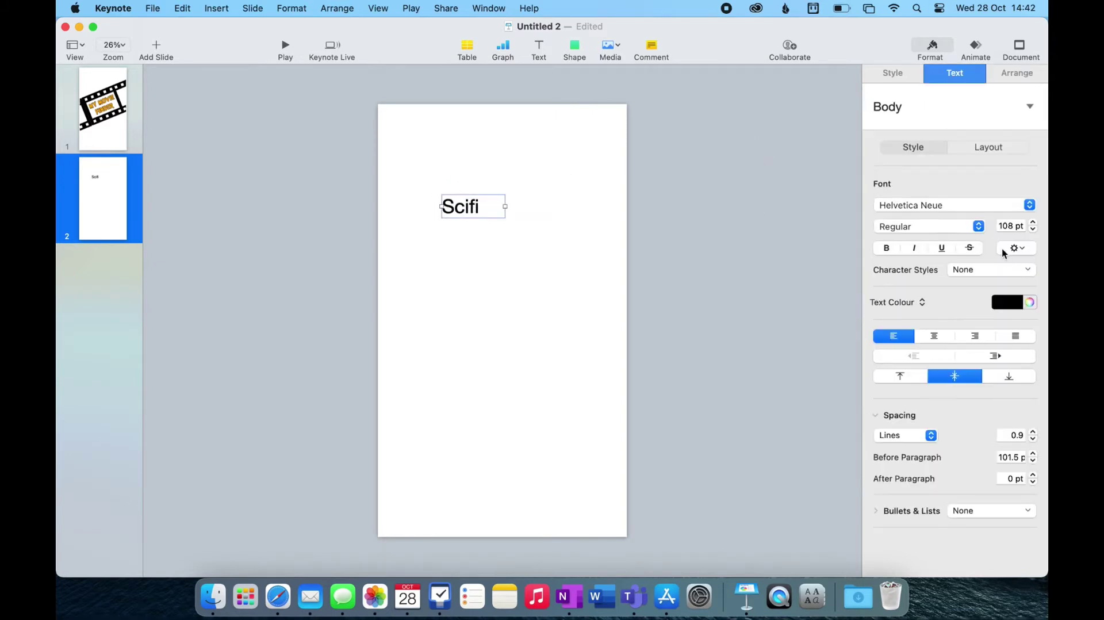
pyautogui.click(1003, 205)
pyautogui.scroll(3, 960, 417)
pyautogui.click(959, 413)
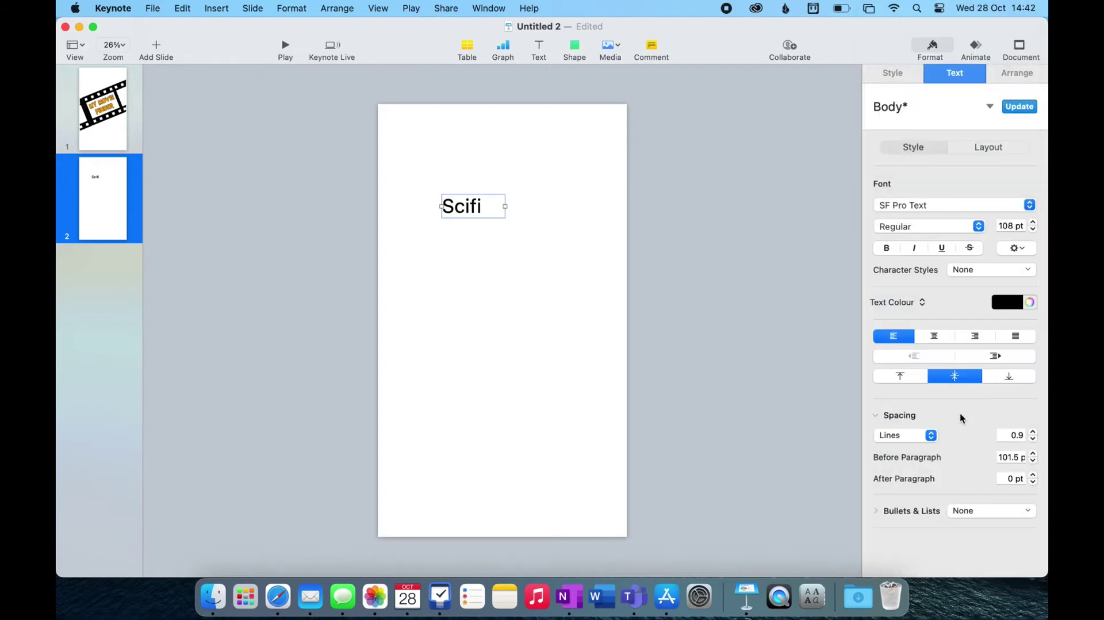
# Duplicate the Scifi label into four centre-aligned labels and change the one beside it to "Horror"
pyautogui.moveTo(477, 207); pyautogui.dragTo(526, 441)
pyautogui.click(934, 335)
pyautogui.doubleClick(568, 227)
pyautogui.write('Horor')
pyautogui.press('BackSpace')
pyautogui.press('BackSpace')
pyautogui.write('ror')
pyautogui.click(542, 266)
# Change the two lower label copies to "Romance" and "Documentary"
pyautogui.doubleClick(446, 342)
pyautogui.write('Romance')
pyautogui.doubleClick(442, 442)
pyautogui.write('Documentary')
pyautogui.press('Escape')
# Reduce the font size of all four genre labels together to about 74 pt
pyautogui.press('cmd+a')
pyautogui.click(1033, 230)
pyautogui.click(1033, 230)
pyautogui.click(1033, 230)
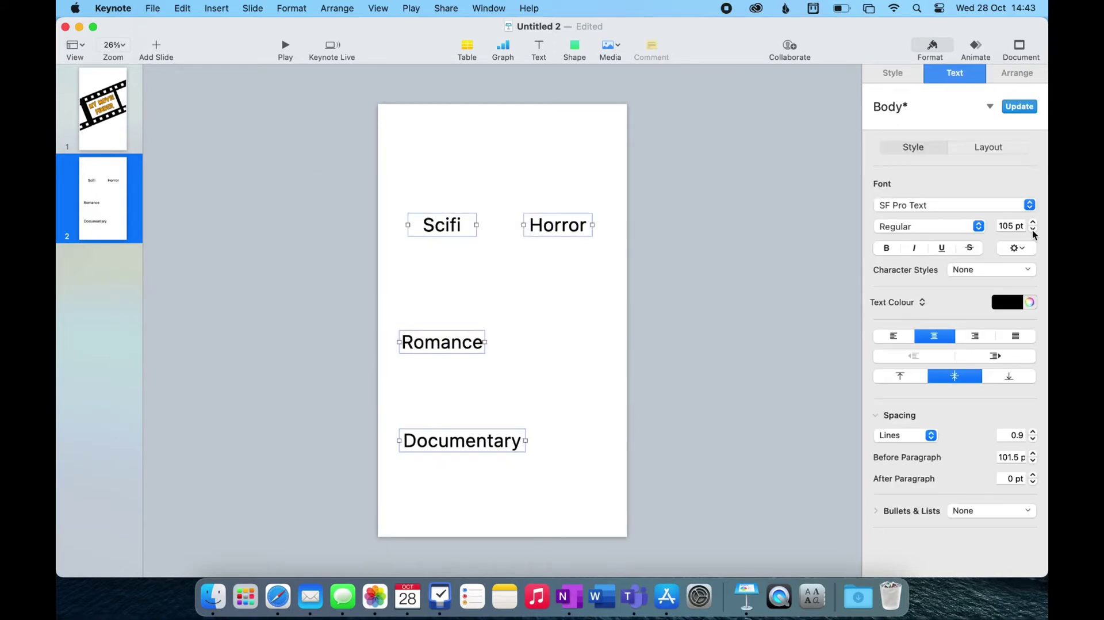
pyautogui.click(1033, 230)
pyautogui.click(1033, 230)
pyautogui.click(1033, 230)
pyautogui.click(1033, 230)
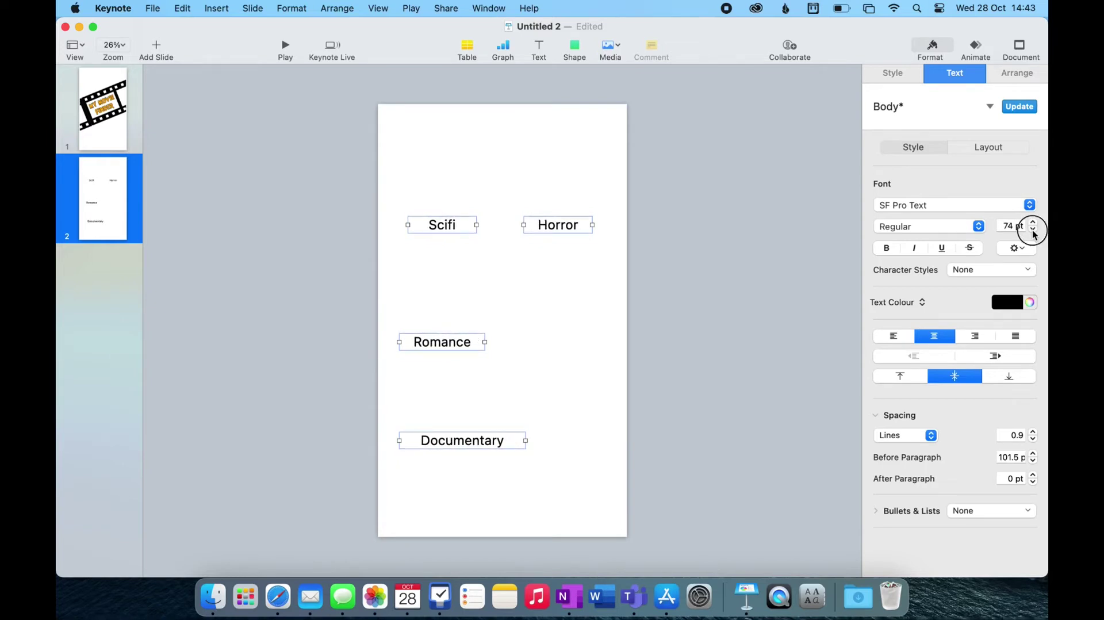
pyautogui.click(1033, 230)
# Rearrange the labels into a two-by-two grid, with Romance beside Scifi and Horror and Documentary in the row below
pyautogui.click(451, 422)
pyautogui.moveTo(451, 340); pyautogui.dragTo(544, 267)
pyautogui.moveTo(555, 226); pyautogui.dragTo(440, 343)
pyautogui.moveTo(534, 270); pyautogui.dragTo(565, 226)
pyautogui.moveTo(461, 447); pyautogui.dragTo(564, 348)
pyautogui.click(556, 428)
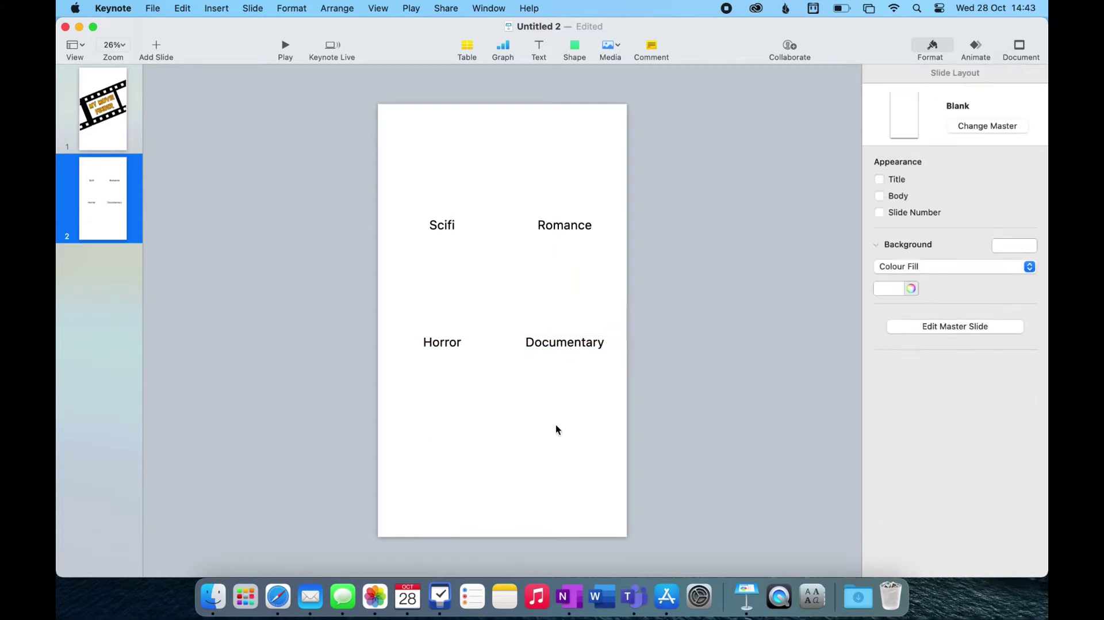
# Copy the lower labels into a third row reading "Action" and "Comedy", and shift all six labels slightly left
pyautogui.moveTo(446, 343); pyautogui.dragTo(564, 464)
pyautogui.write('Action')
pyautogui.click(447, 423)
pyautogui.doubleClick(564, 464)
pyautogui.write('Comedy')
pyautogui.click(614, 111)
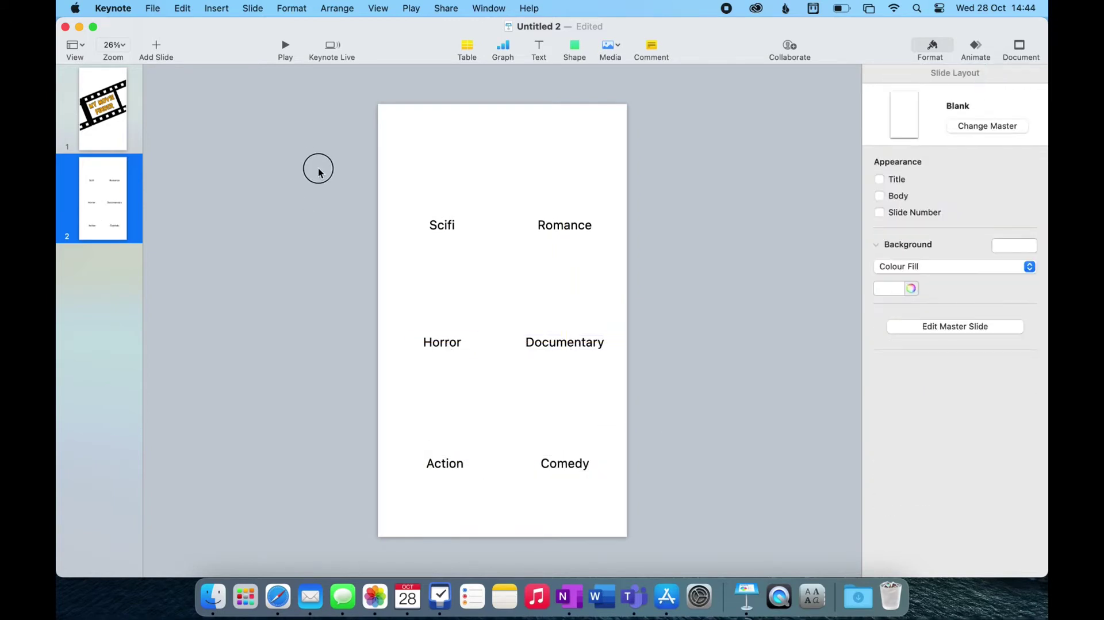
pyautogui.moveTo(317, 170); pyautogui.dragTo(547, 465)
pyautogui.click(558, 403)
# Search the shape library for "alien" and place the alien head above the Scifi label
pyautogui.click(573, 49)
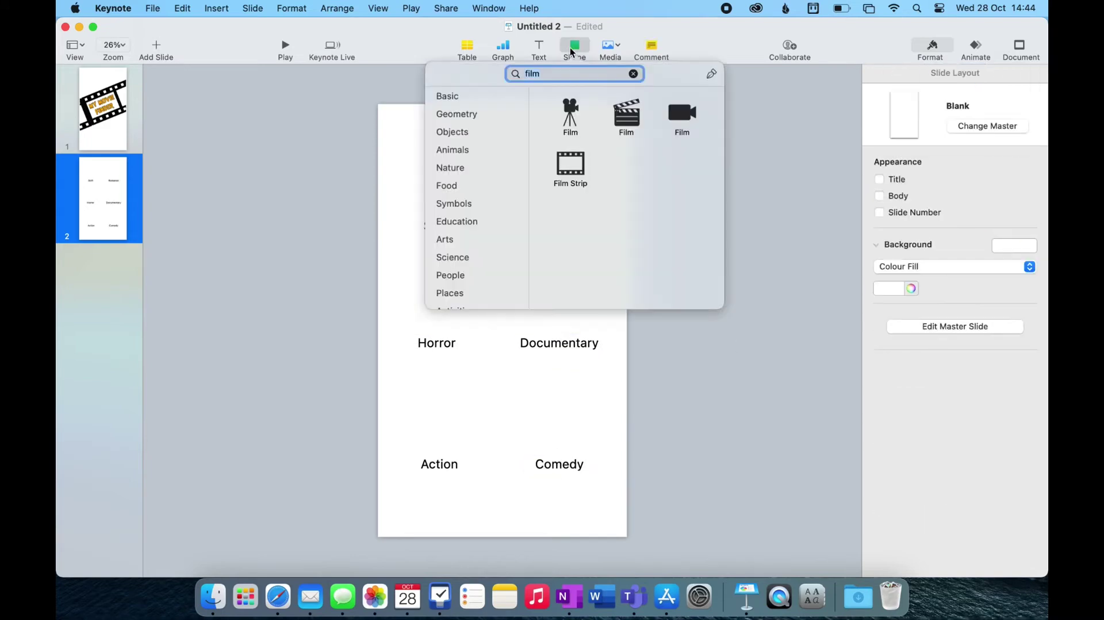
pyautogui.press('BackSpace')
pyautogui.press('BackSpace')
pyautogui.press('BackSpace')
pyautogui.press('BackSpace')
pyautogui.write('alien')
pyautogui.moveTo(624, 115); pyautogui.dragTo(454, 167)
pyautogui.moveTo(467, 143); pyautogui.dragTo(442, 158)
pyautogui.click(552, 98)
# Search the shapes for "love" and place the Love seat shape above the Romance label
pyautogui.click(575, 49)
pyautogui.write('love')
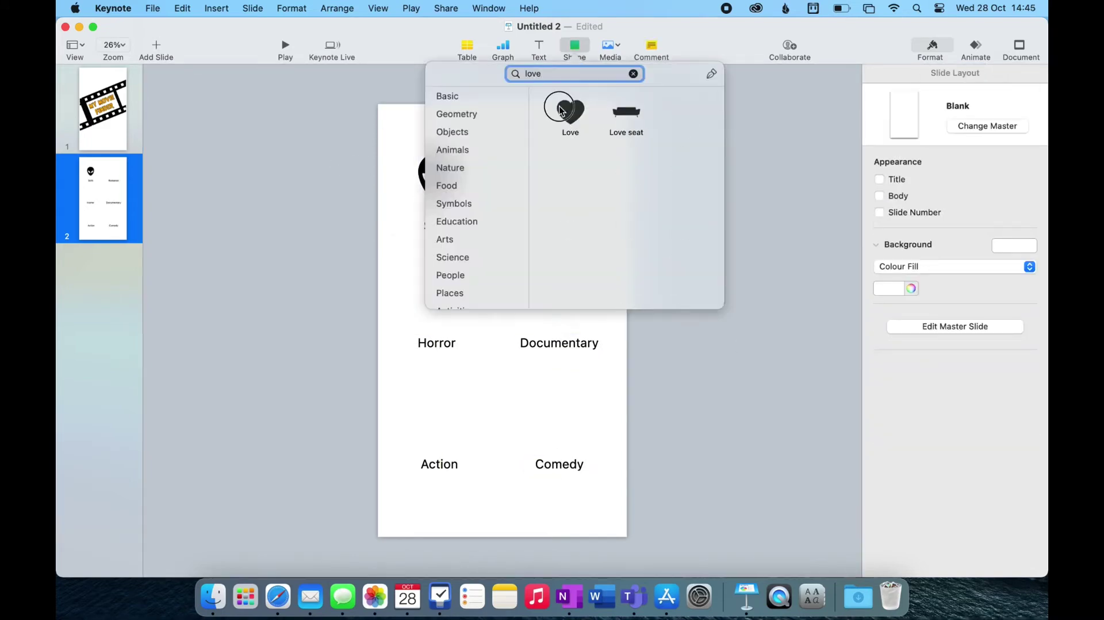
pyautogui.moveTo(626, 112); pyautogui.dragTo(569, 176)
# Search the shapes for "knife" and place a knife above the Horror label
pyautogui.click(576, 48)
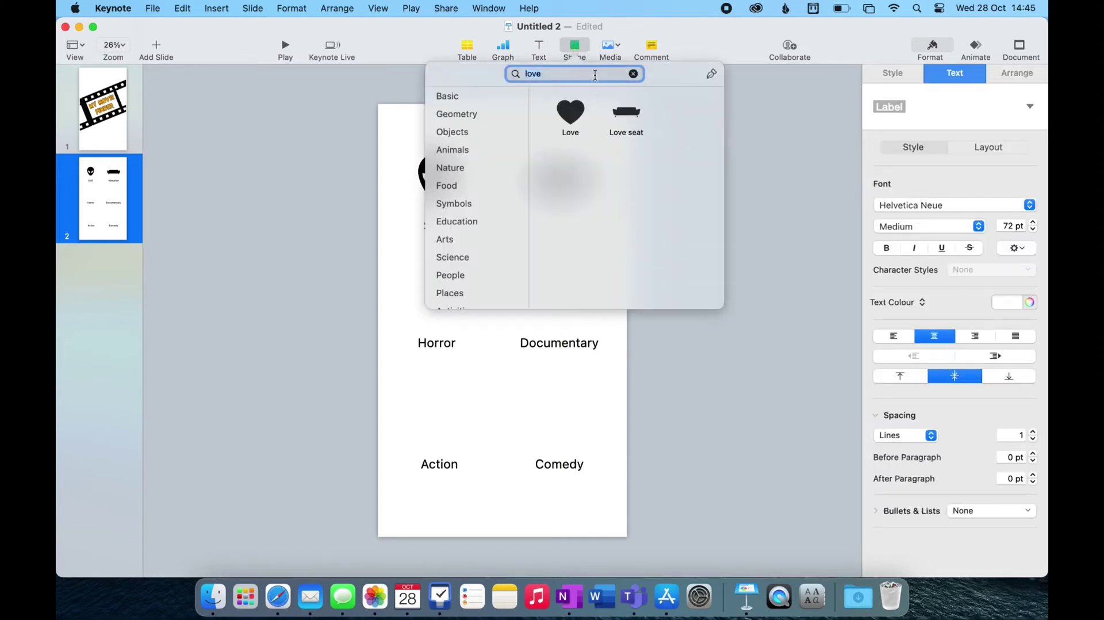
pyautogui.doubleClick(595, 75)
pyautogui.write('knife')
pyautogui.moveTo(570, 112); pyautogui.dragTo(441, 300)
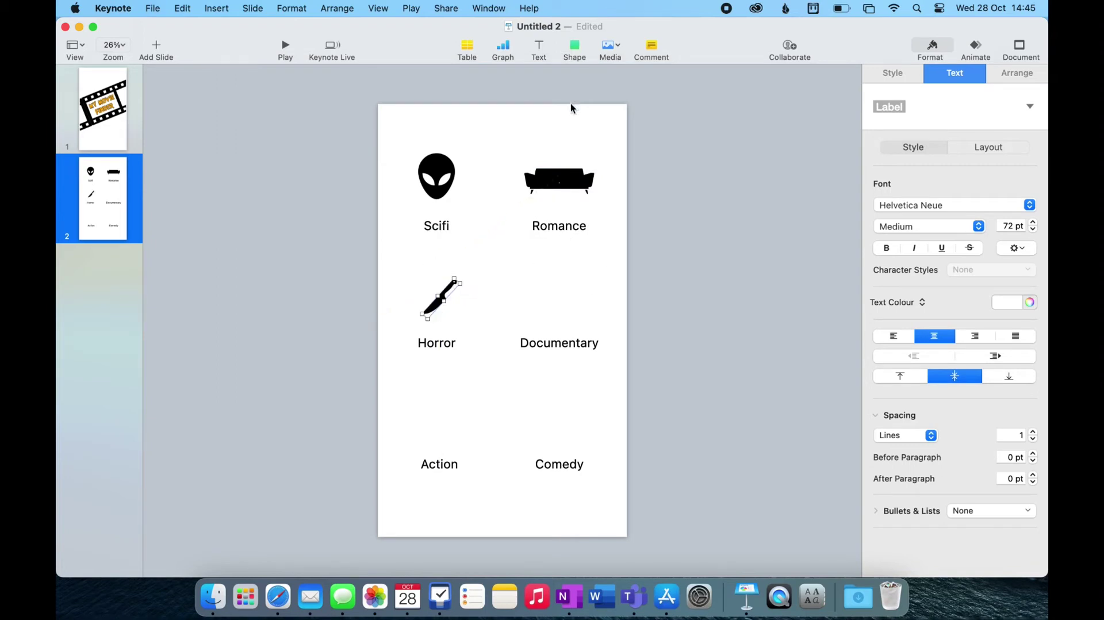
# Find a deer among the animal shapes and place it above the Documentary label
pyautogui.click(574, 47)
pyautogui.write('anima')
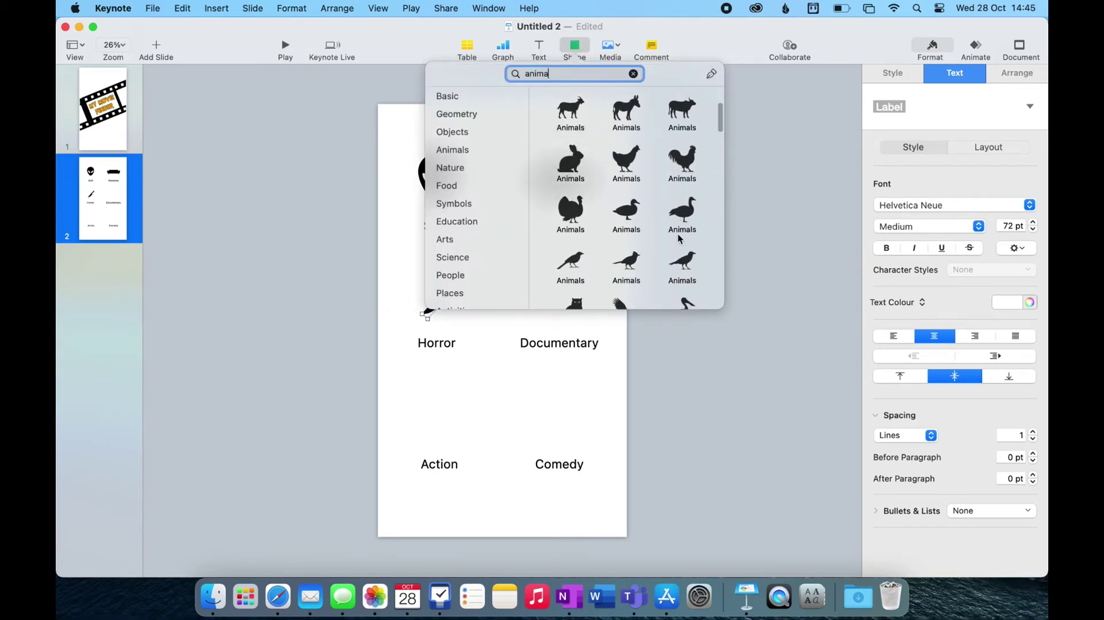
pyautogui.scroll(-5, 680, 239)
pyautogui.moveTo(626, 129); pyautogui.dragTo(583, 270)
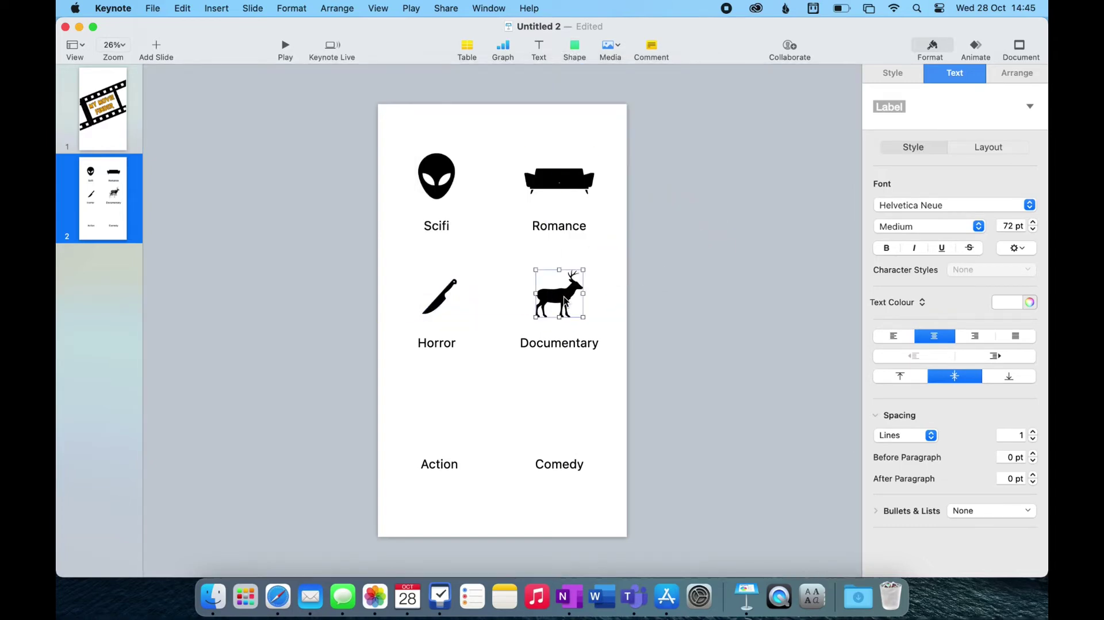
# Search the shapes for "car" and place a side-view car with a roof light above the Action label
pyautogui.click(575, 50)
pyautogui.write('car')
pyautogui.scroll(10, 619, 184)
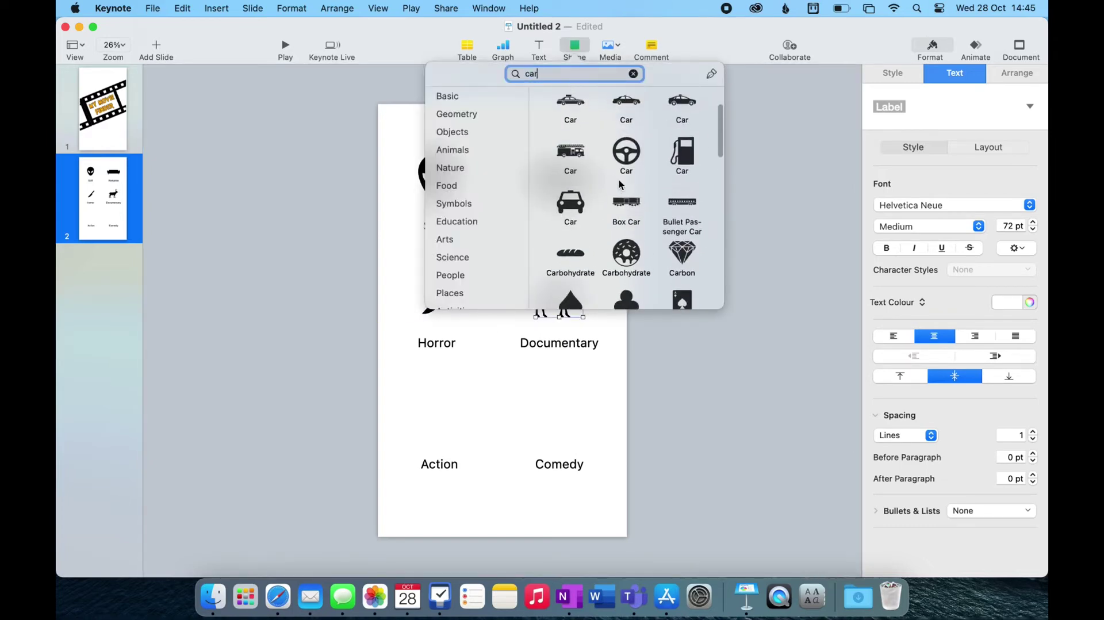
pyautogui.moveTo(682, 167); pyautogui.dragTo(443, 427)
# Search the shape library for "smile" and "man" for a comedy icon, clearing each search
pyautogui.click(581, 49)
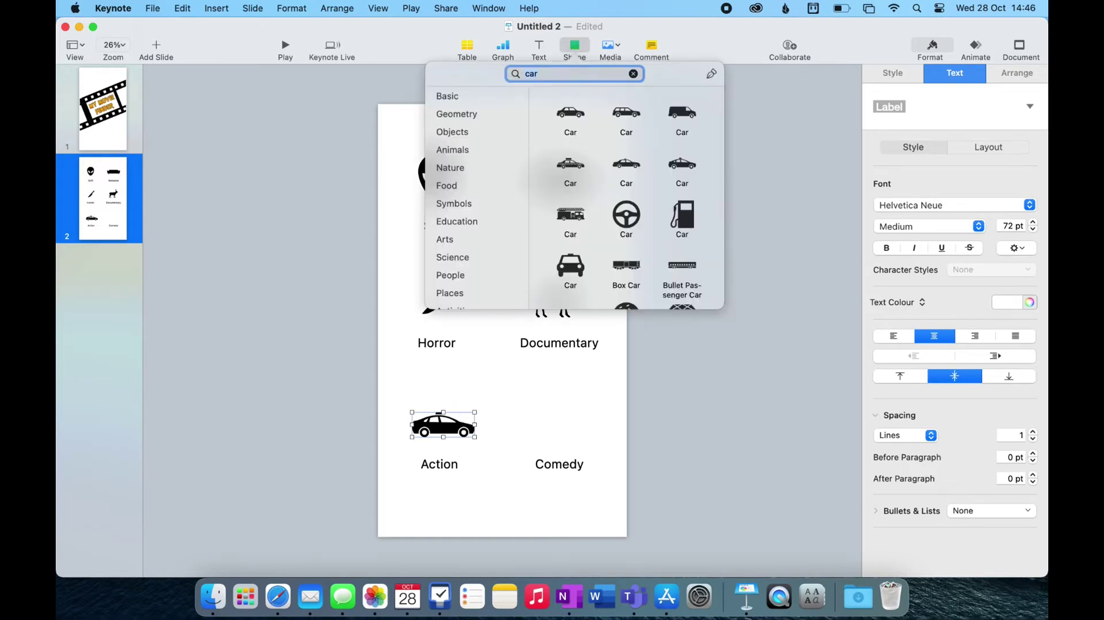
pyautogui.write('smile')
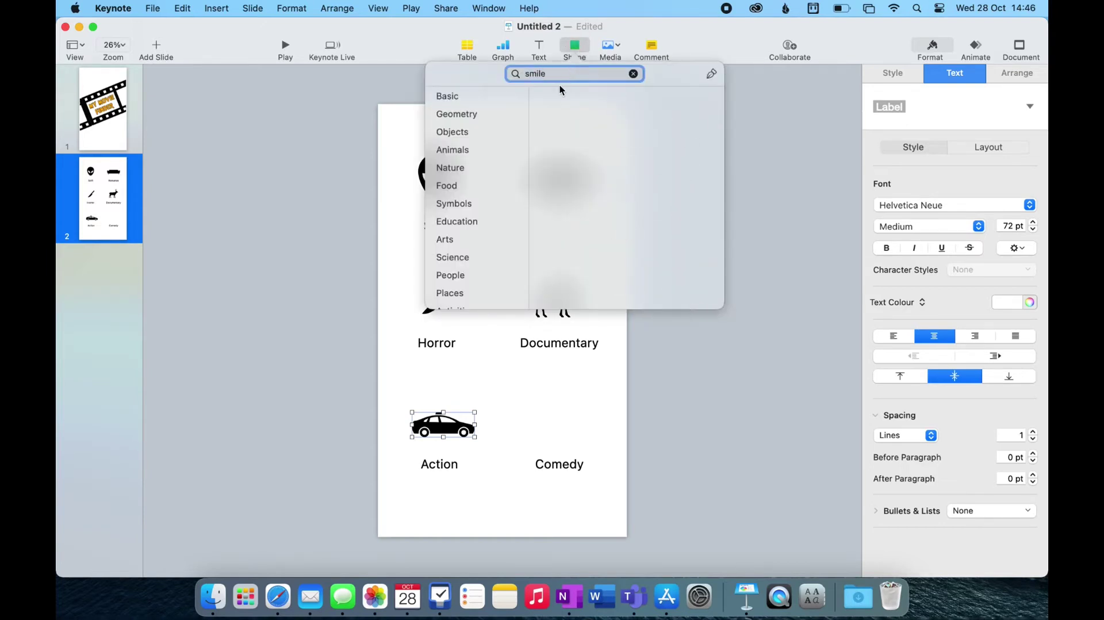
pyautogui.press('BackSpace')
pyautogui.press('BackSpace')
pyautogui.press('BackSpace')
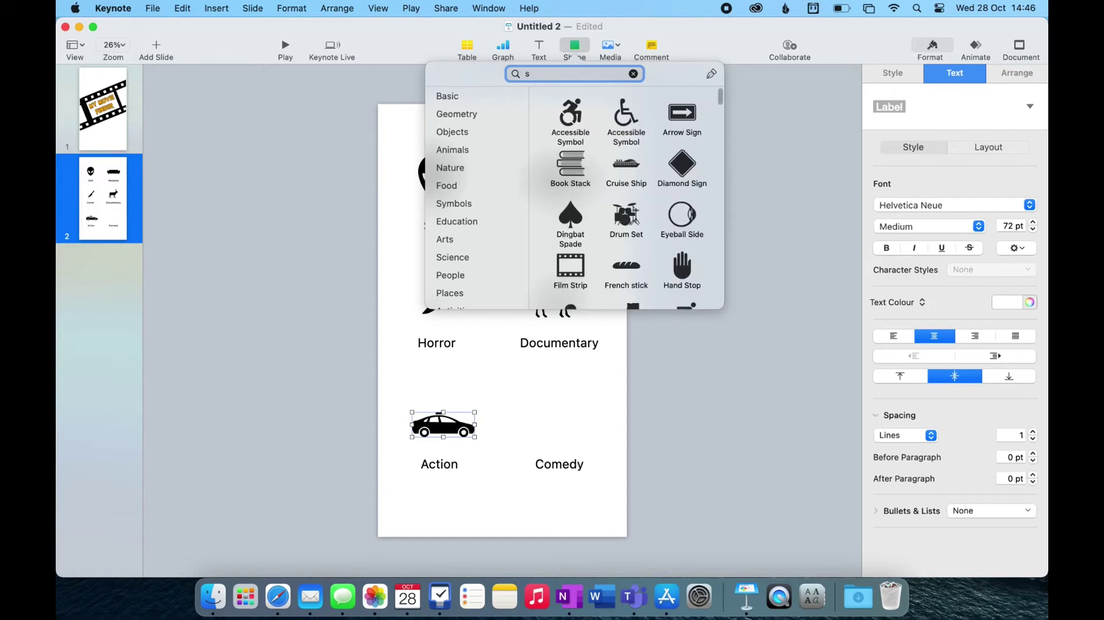
pyautogui.press('BackSpace')
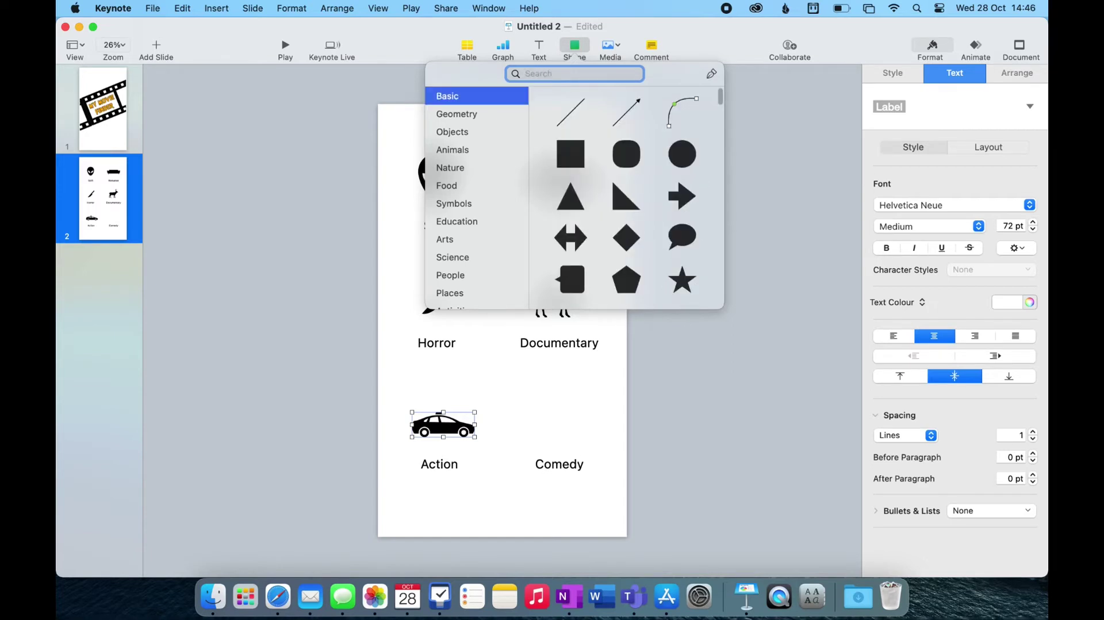
pyautogui.write('man')
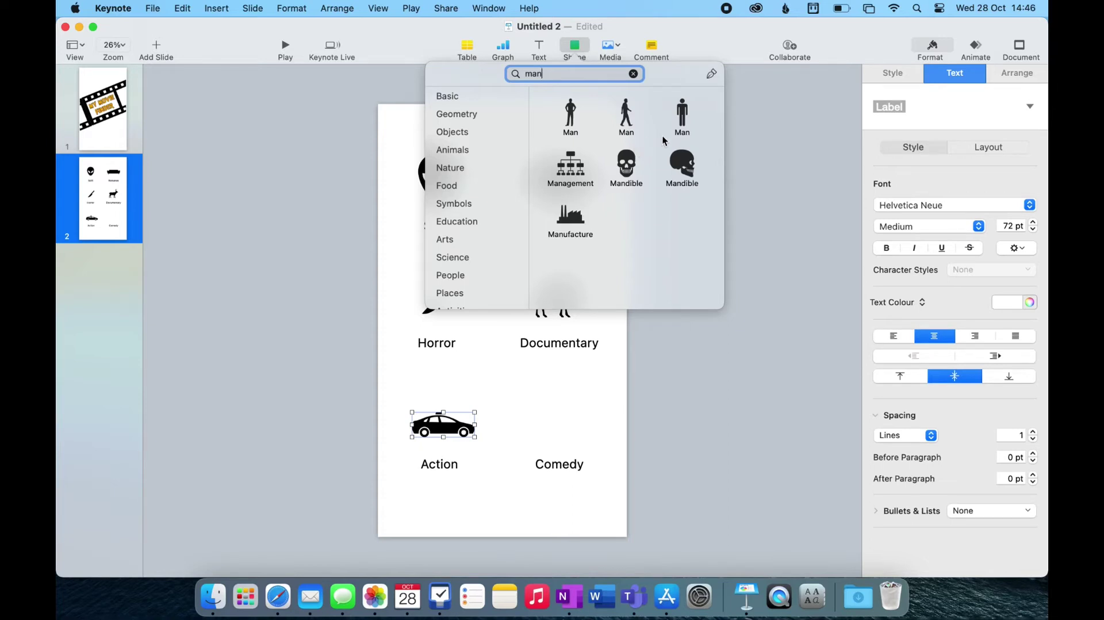
pyautogui.press('BackSpace')
pyautogui.press('BackSpace')
pyautogui.press('BackSpace')
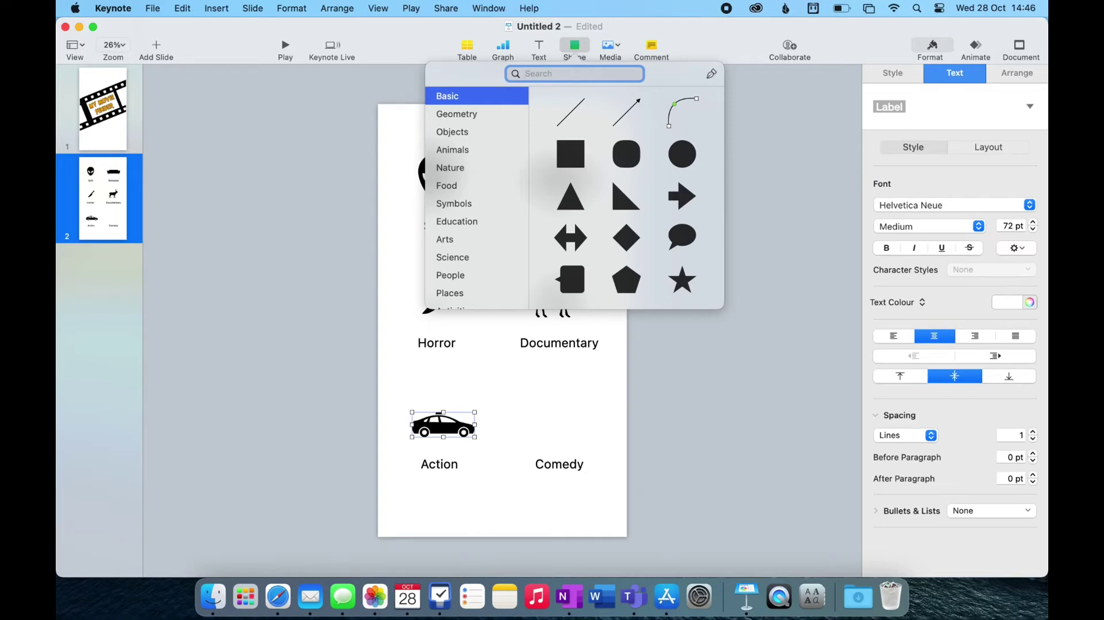
# Search the shapes for "face" and place the theatre masks above the Comedy label
pyautogui.write('face')
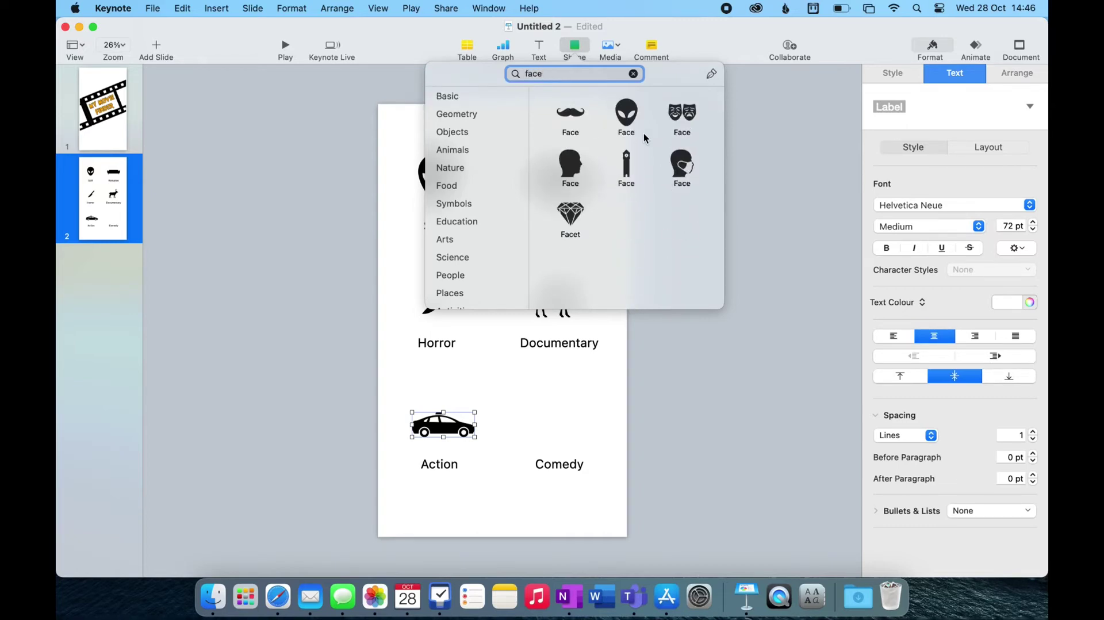
pyautogui.moveTo(684, 115); pyautogui.dragTo(640, 373)
pyautogui.moveTo(566, 403); pyautogui.dragTo(538, 413)
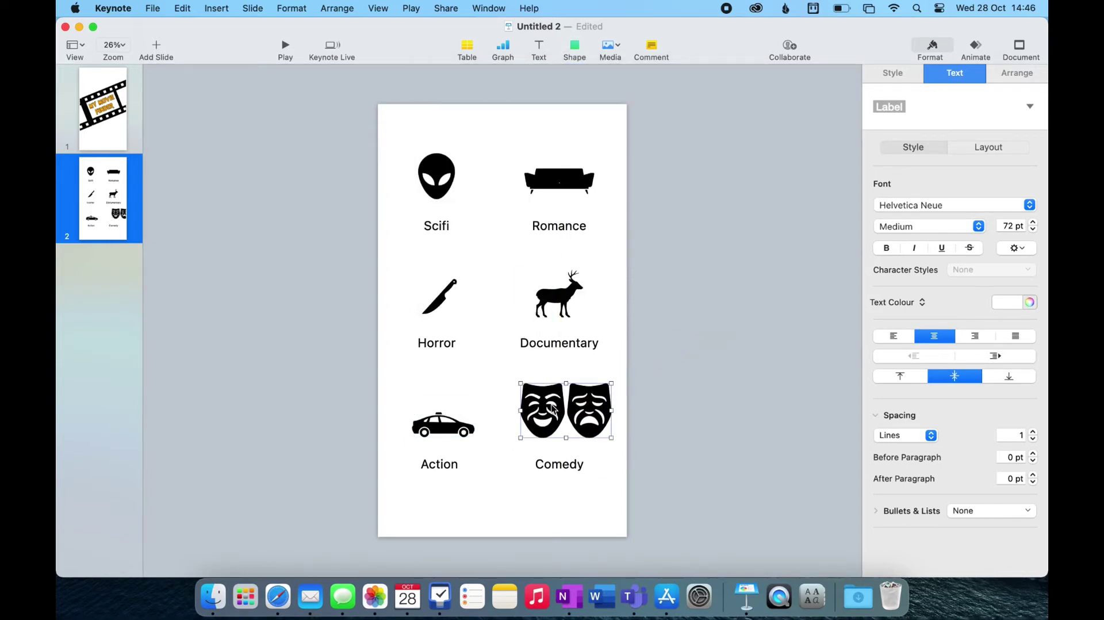
# Break the theatre masks apart, remove the sad mask, and shrink and centre the laughing mask above Comedy
pyautogui.rightClick(552, 409)
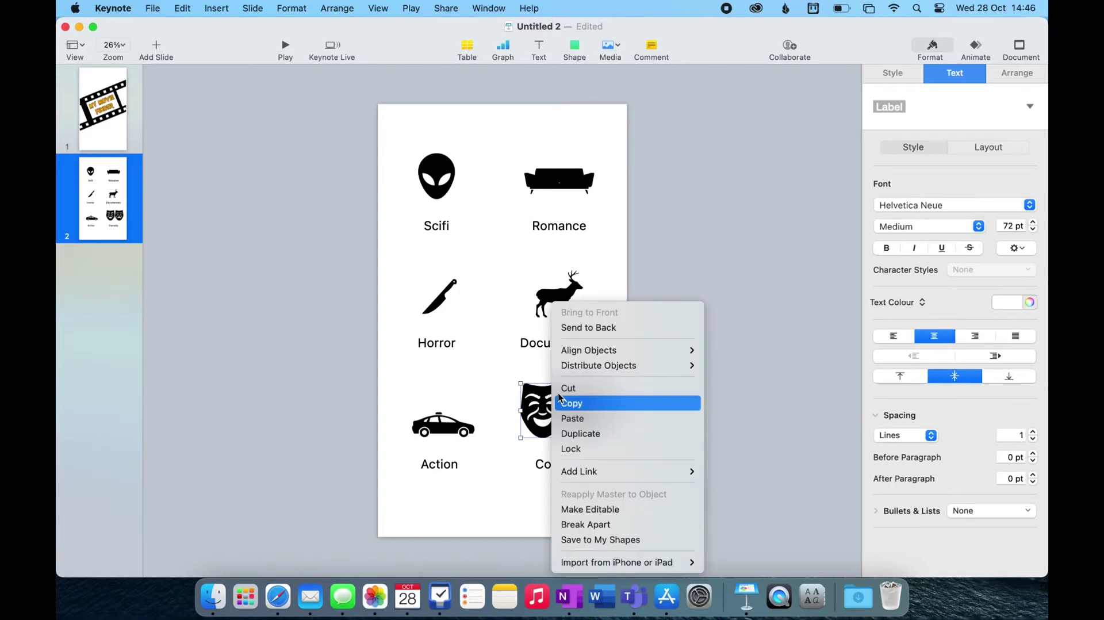
pyautogui.click(595, 525)
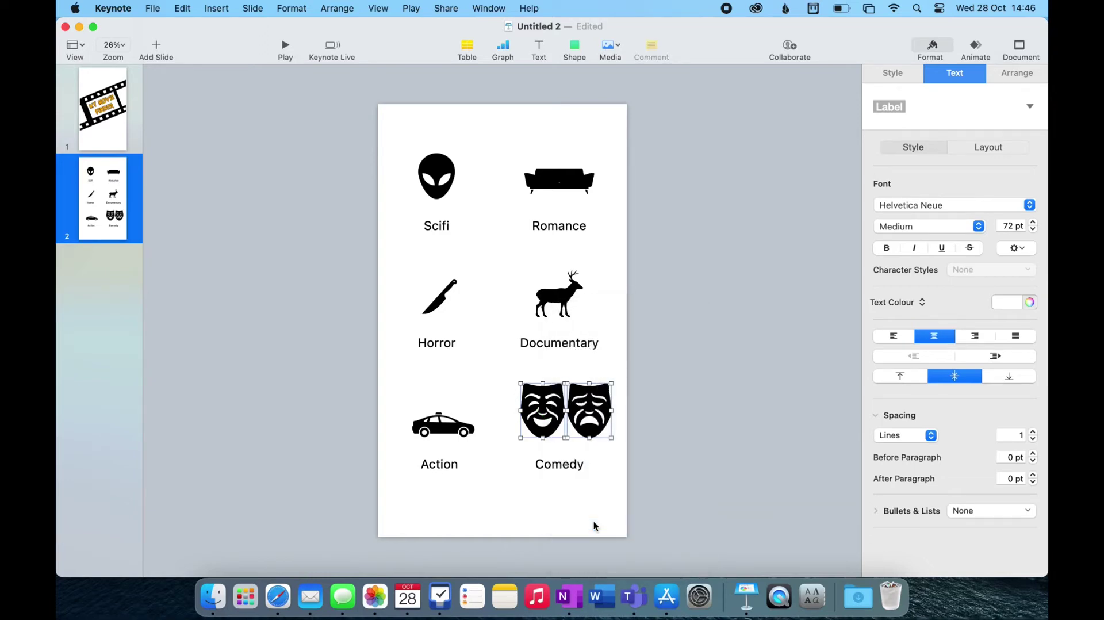
pyautogui.click(603, 390)
pyautogui.moveTo(601, 394); pyautogui.dragTo(572, 409)
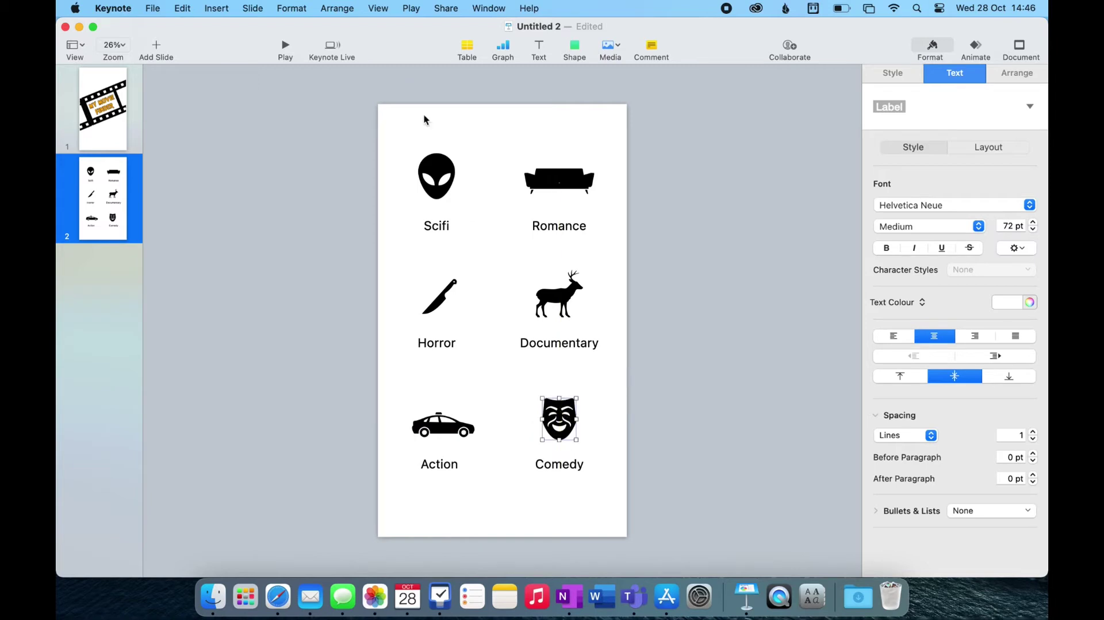
# Apply the green shape style to the alien head and the red shape style to the sofa
pyautogui.click(437, 168)
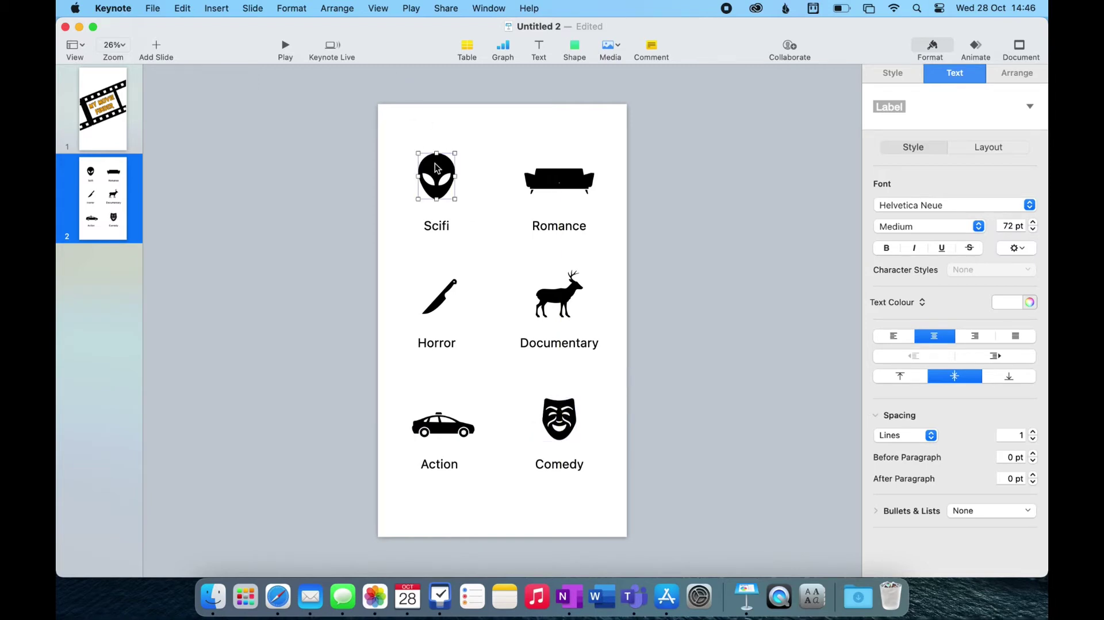
pyautogui.click(903, 77)
pyautogui.click(998, 113)
pyautogui.click(572, 176)
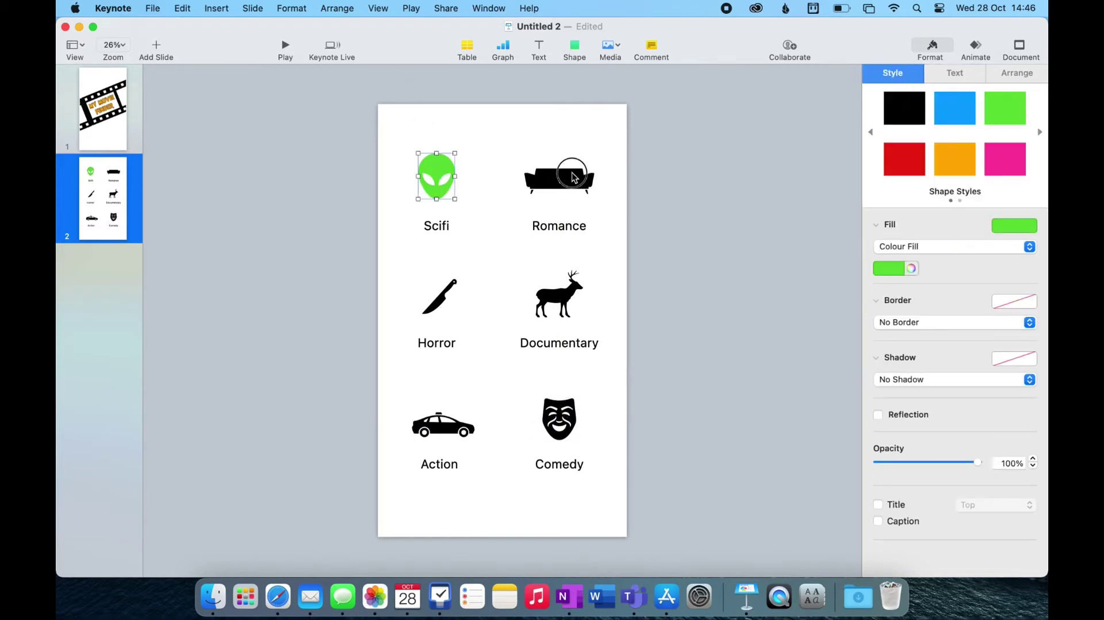
pyautogui.click(923, 160)
# Fill the deer above Documentary with the dark red preset colour
pyautogui.click(453, 297)
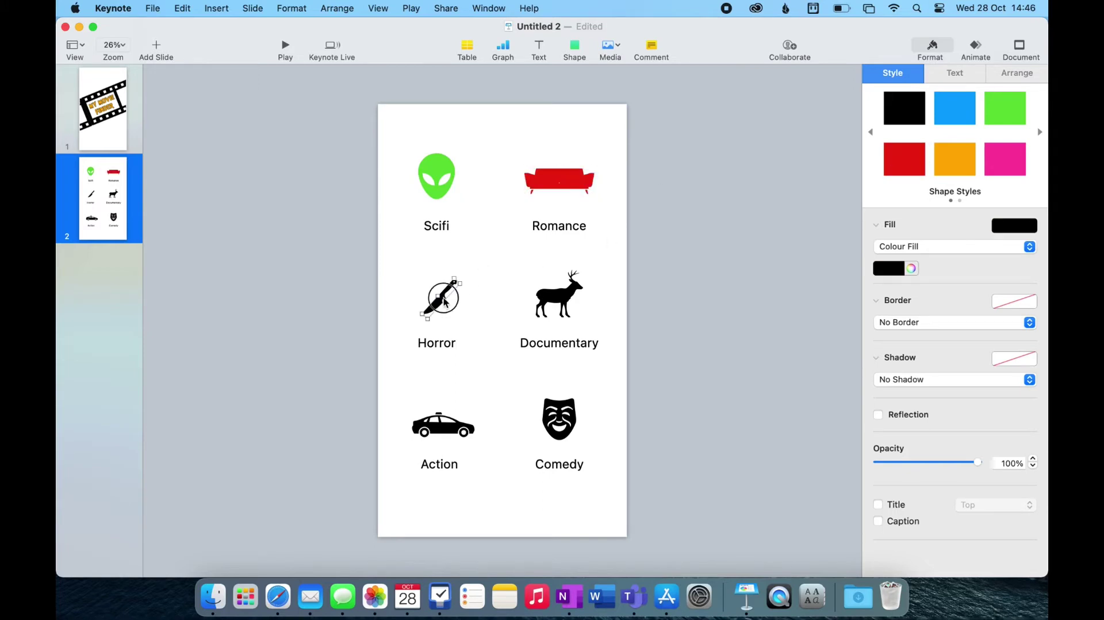
pyautogui.click(553, 315)
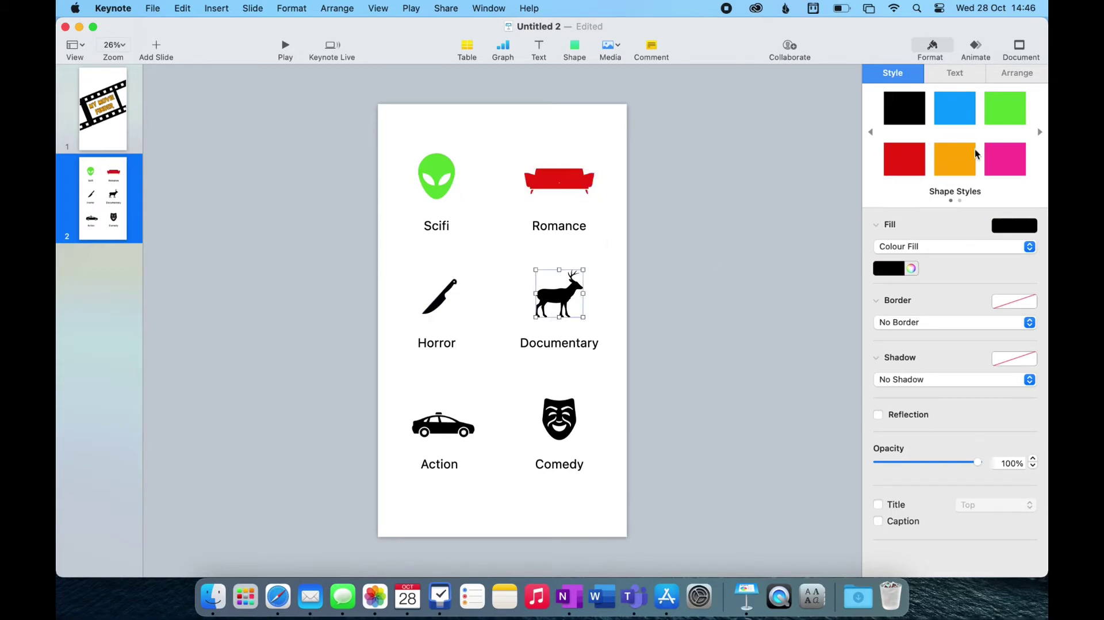
pyautogui.click(894, 270)
pyautogui.click(896, 269)
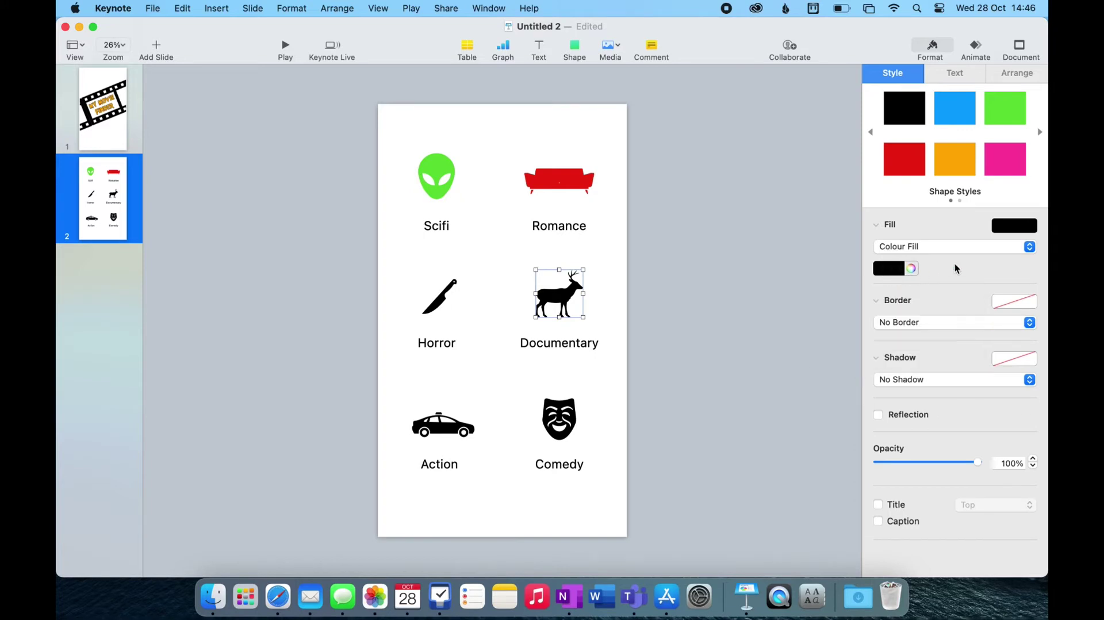
pyautogui.click(1029, 228)
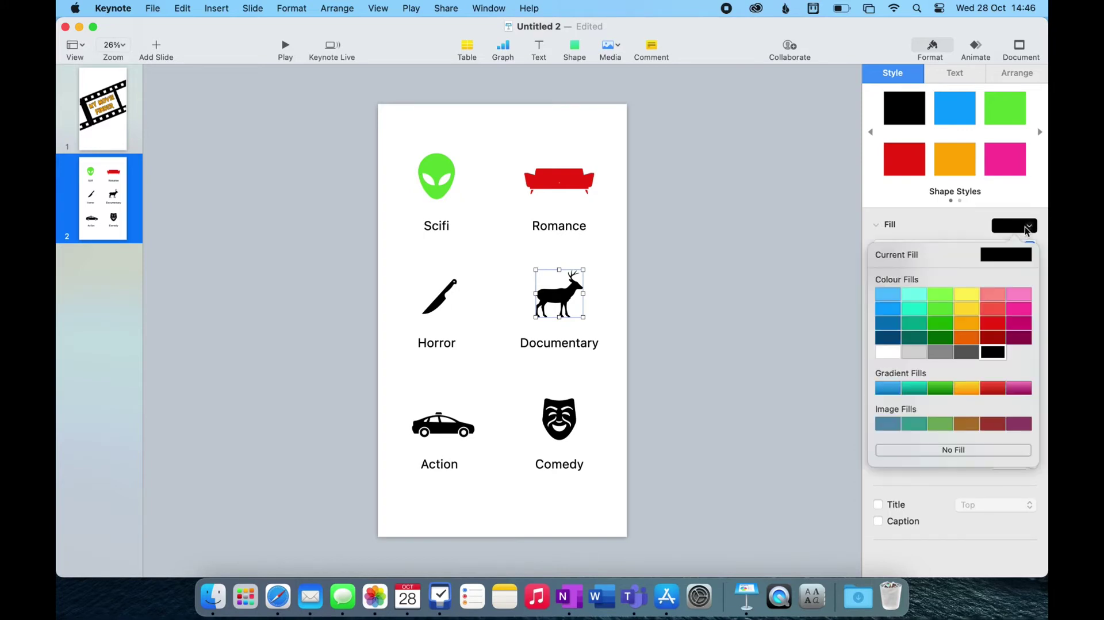
pyautogui.click(988, 336)
# Fill the car above Action with the preset orange and the mask above Comedy with the preset blue
pyautogui.click(446, 430)
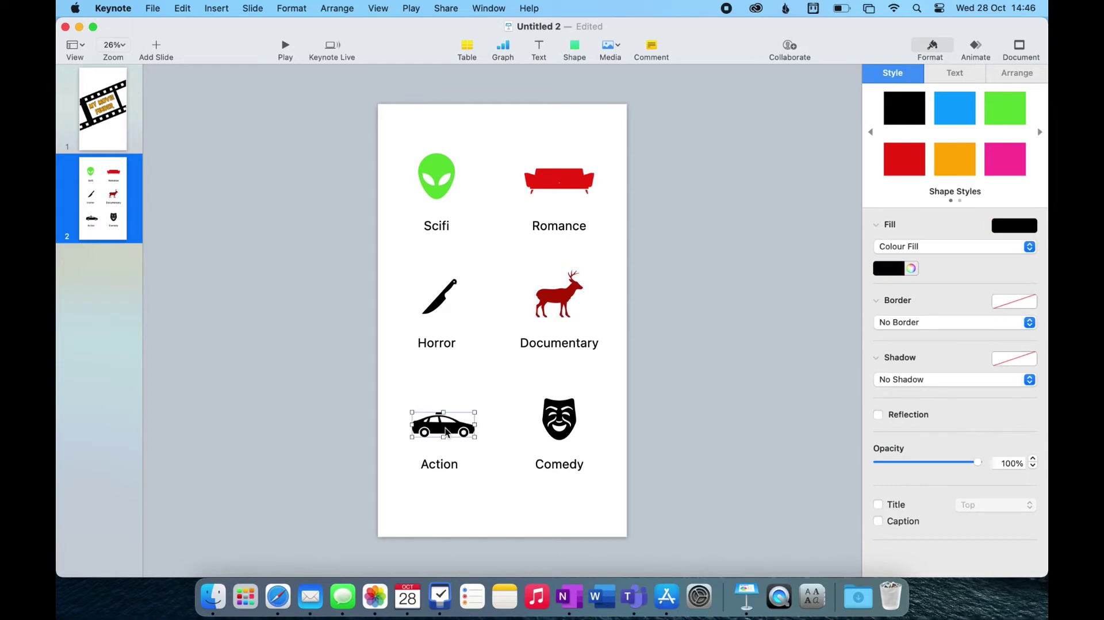
pyautogui.click(1030, 228)
pyautogui.click(967, 324)
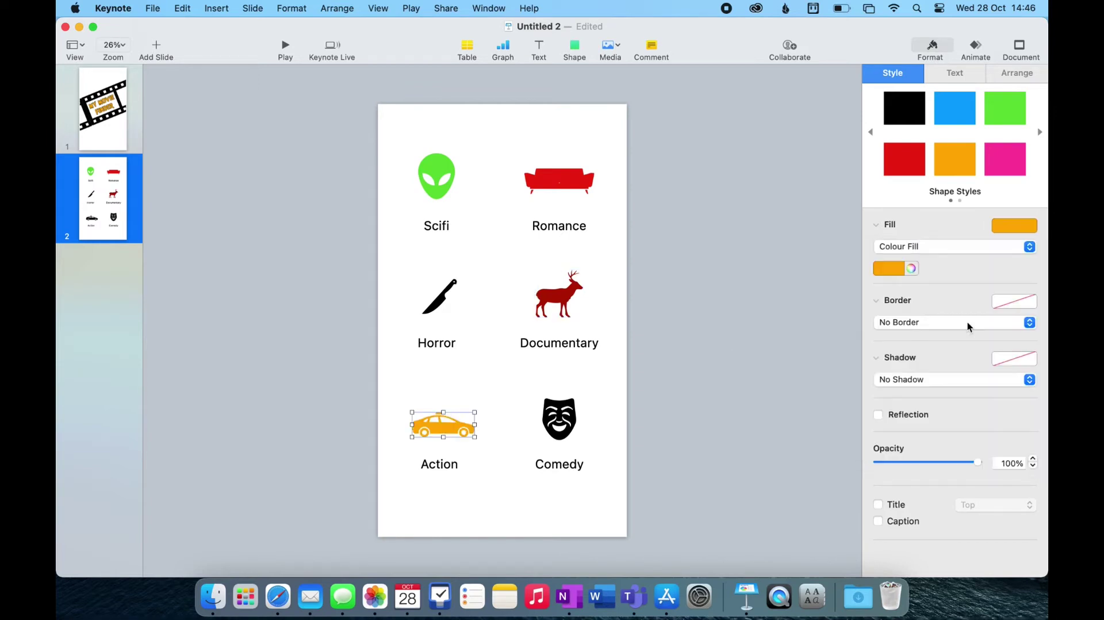
pyautogui.click(569, 414)
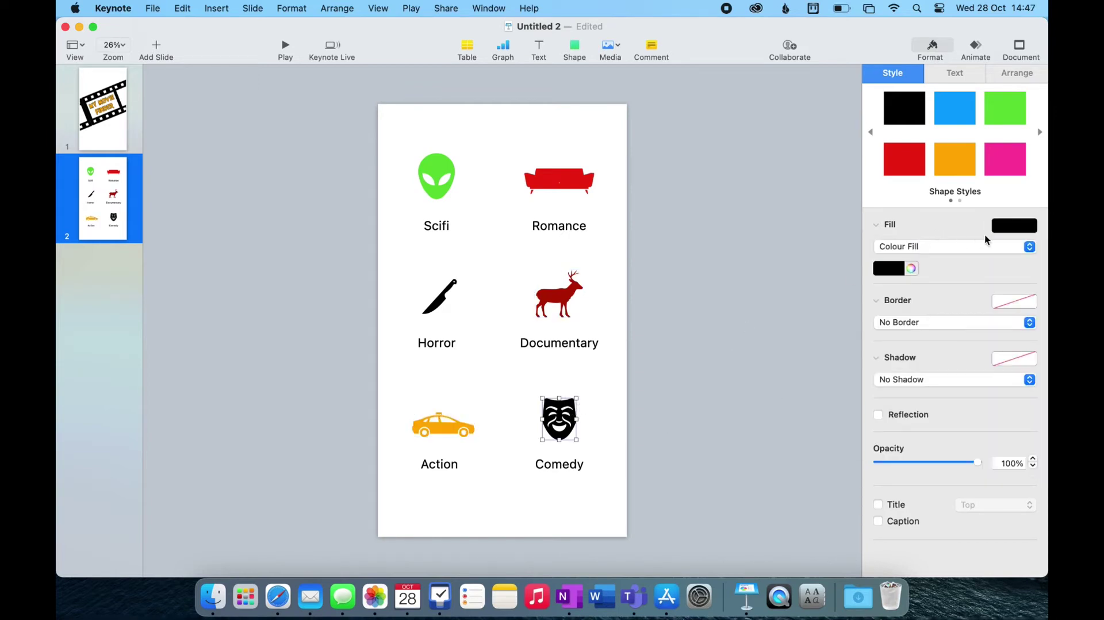
pyautogui.click(1028, 227)
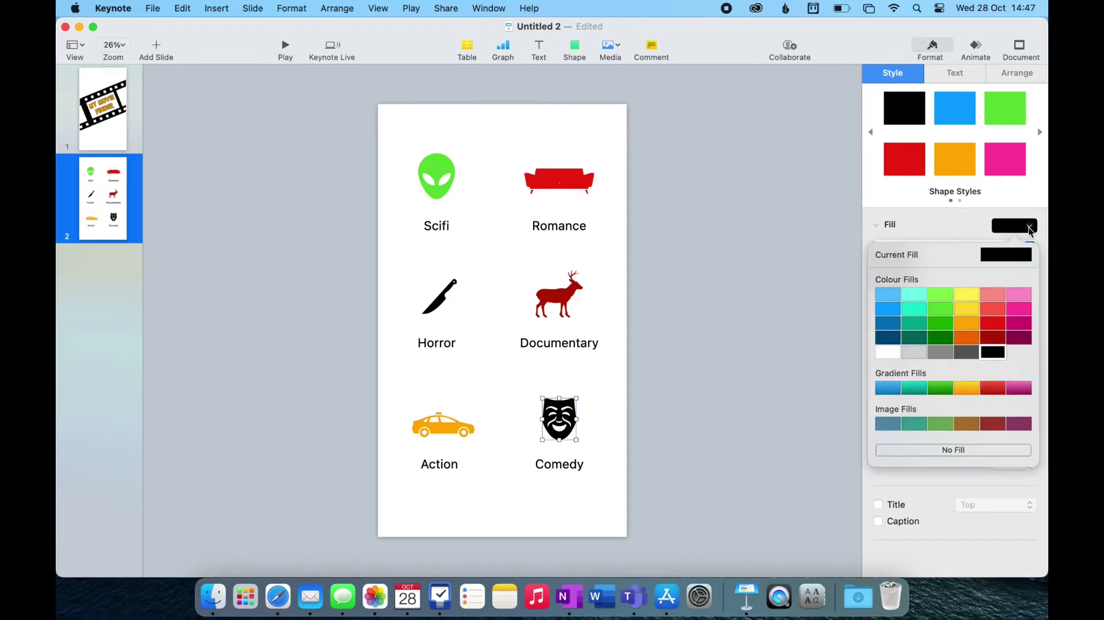
pyautogui.click(888, 308)
pyautogui.click(746, 397)
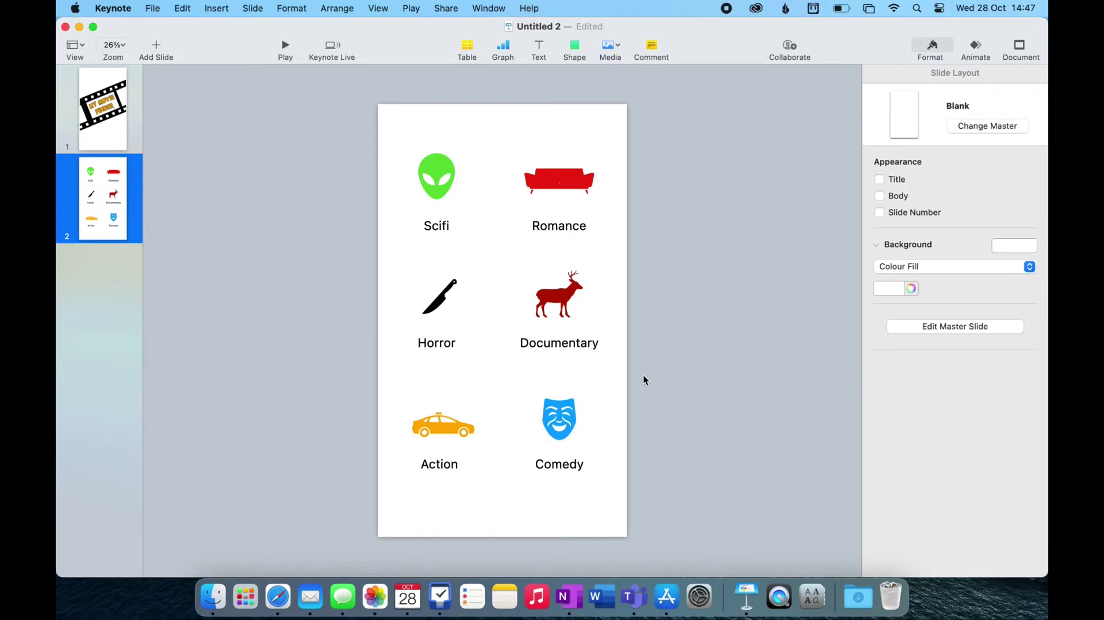
# Replace the fill of the deer above Documentary with the dark red image fill
pyautogui.click(566, 309)
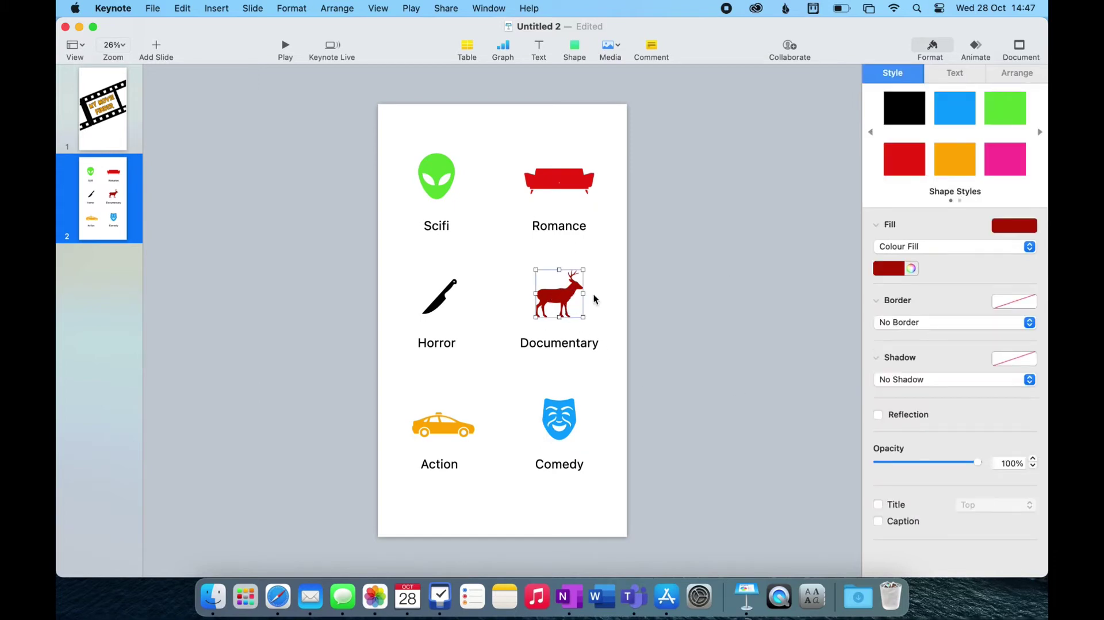
pyautogui.click(1029, 229)
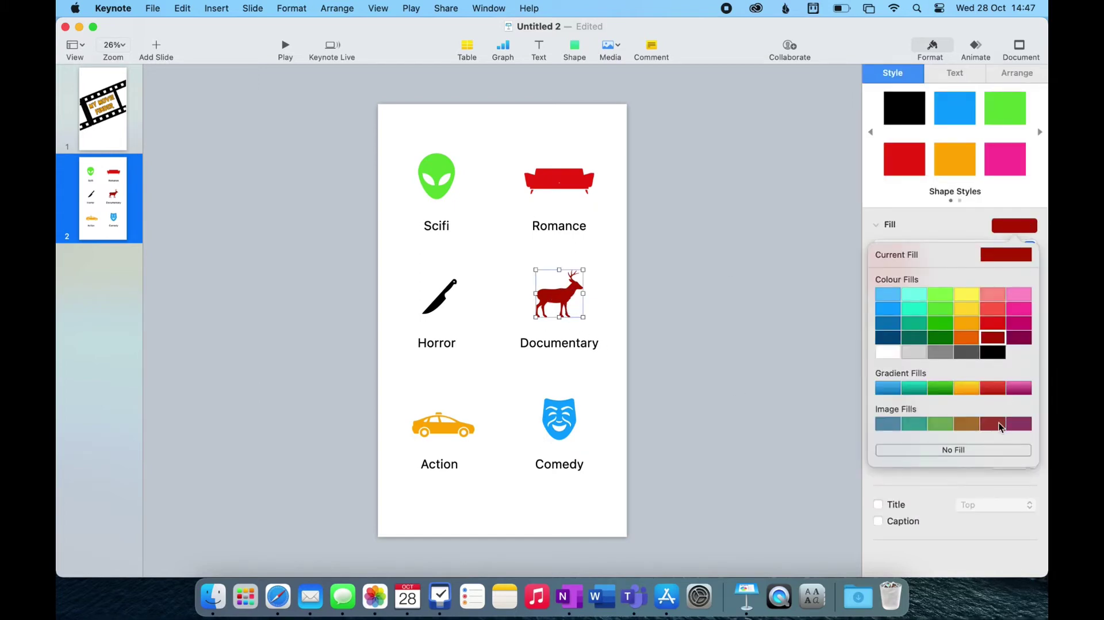
pyautogui.click(998, 422)
pyautogui.click(743, 365)
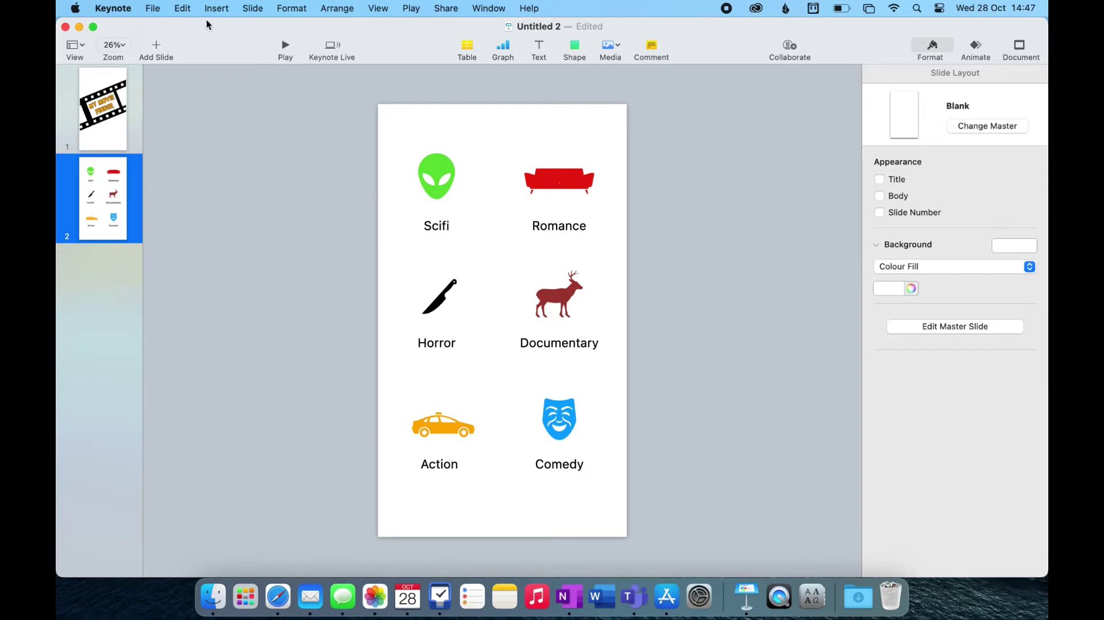
# Add a third slide with the Blank layout and copy the Scifi and Romance labels onto it from slide 2
pyautogui.click(156, 49)
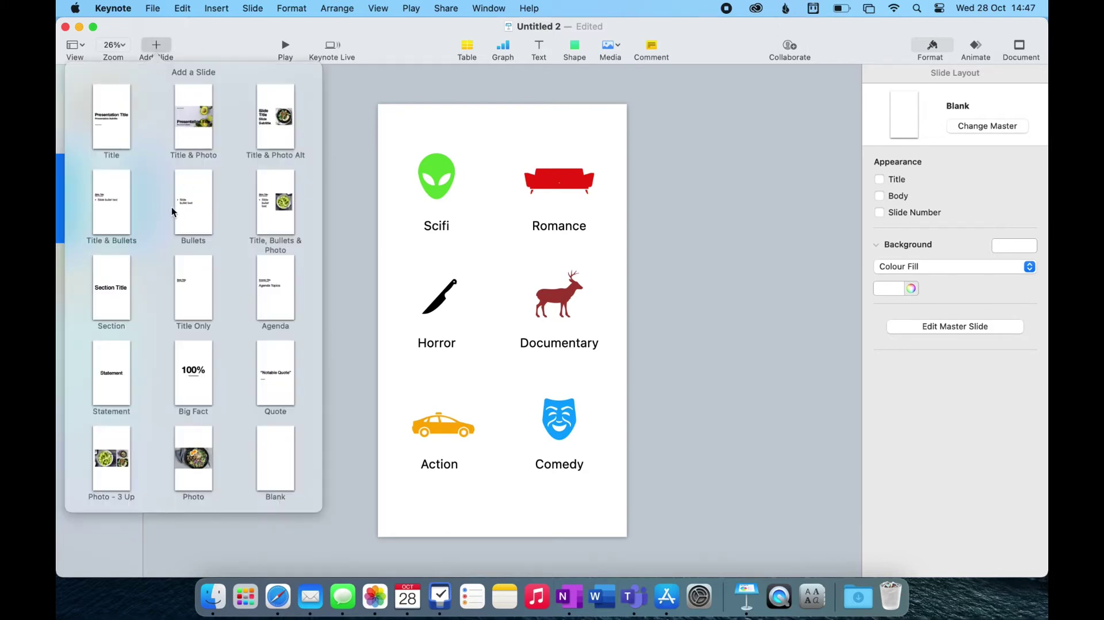
pyautogui.click(268, 438)
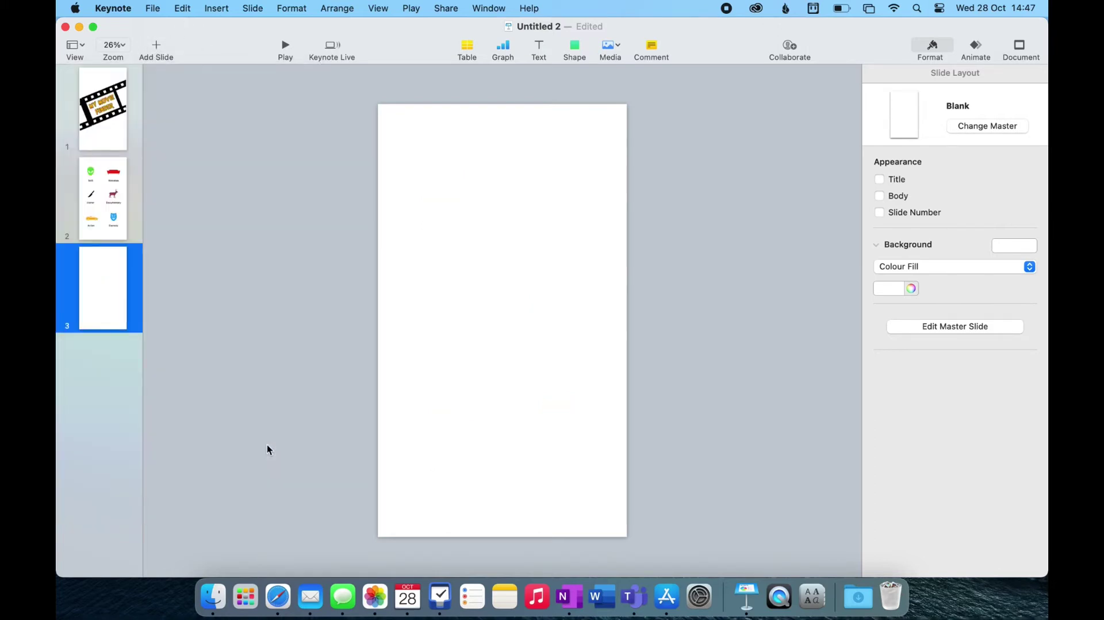
pyautogui.press('Up')
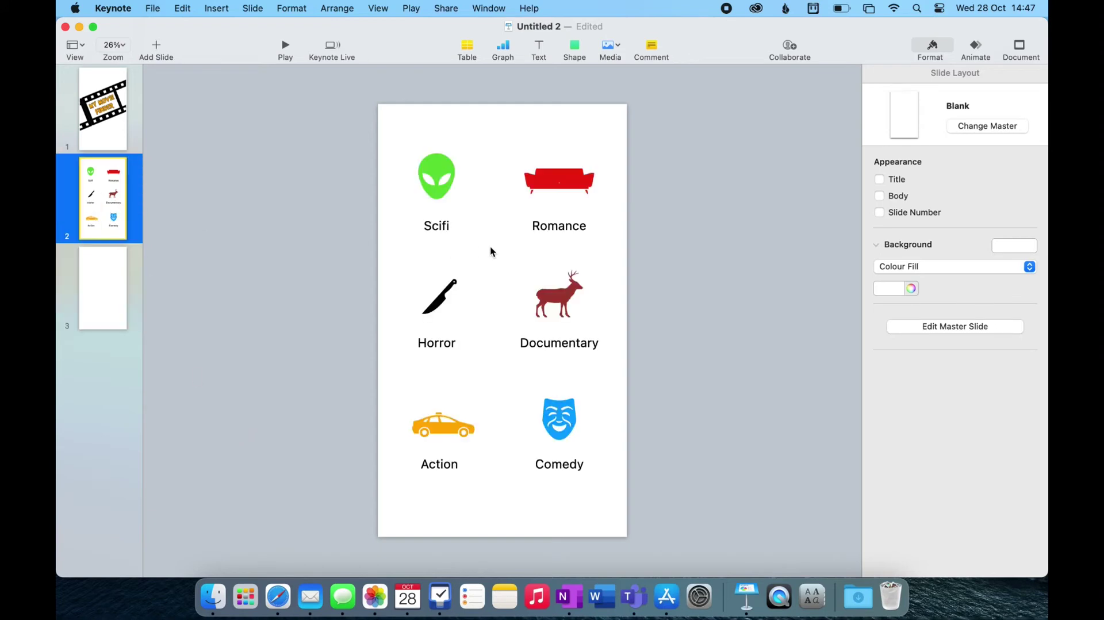
pyautogui.moveTo(406, 207); pyautogui.dragTo(572, 239)
pyautogui.press('super+c')
pyautogui.click(109, 284)
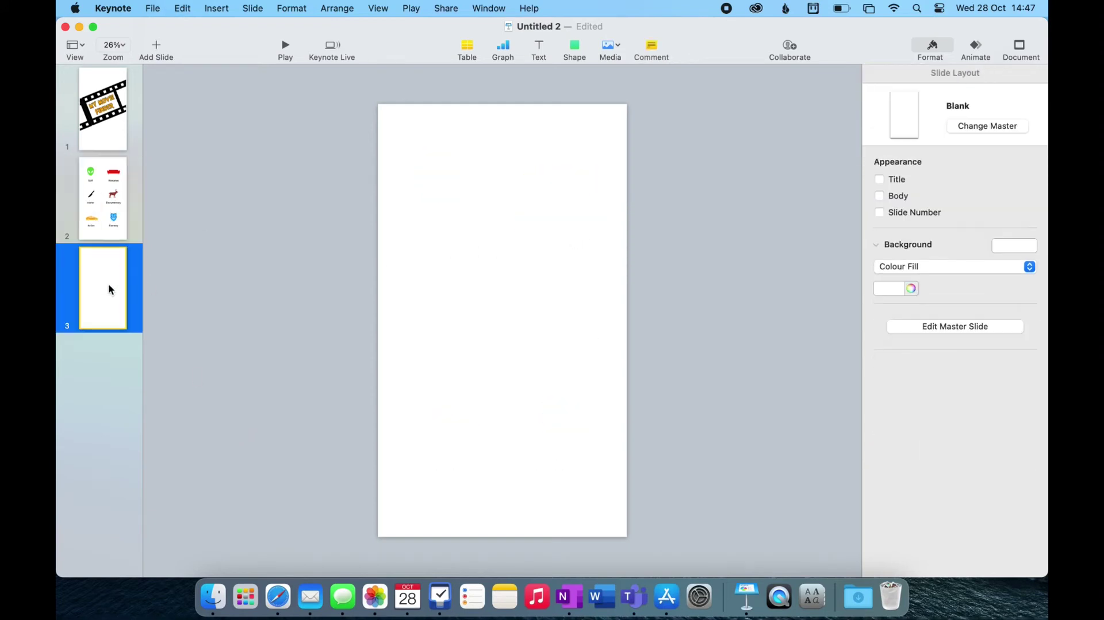
pyautogui.press('super+v')
# Change the Scifi label to "Star Wars" and the Romance label to "Ready Player One", with "One" on its own line
pyautogui.doubleClick(431, 226)
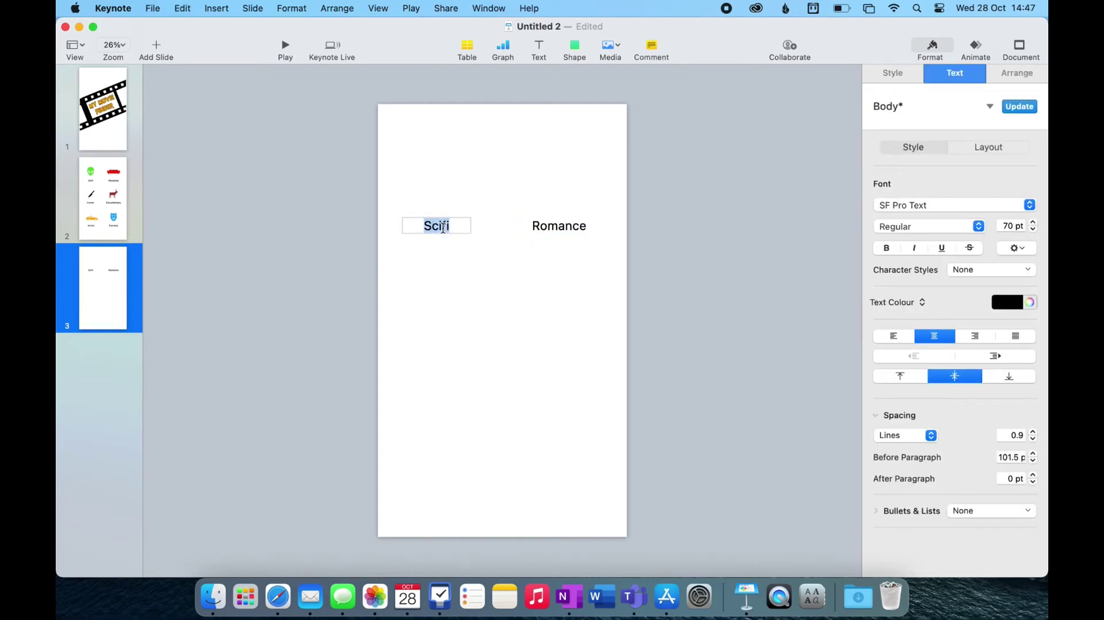
pyautogui.write('Star Wars')
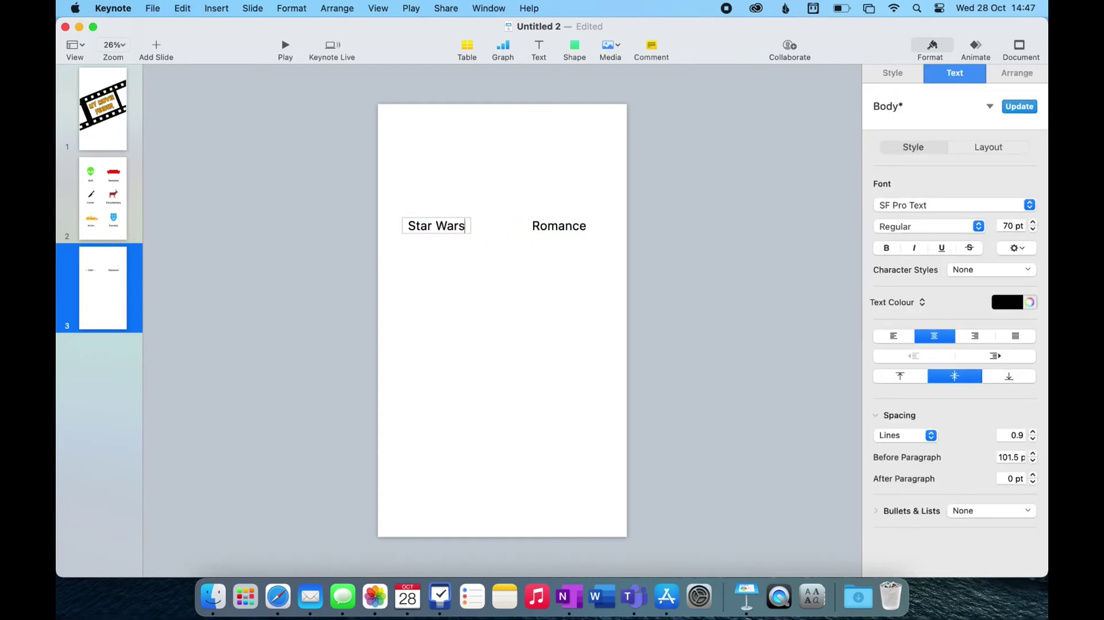
pyautogui.doubleClick(551, 227)
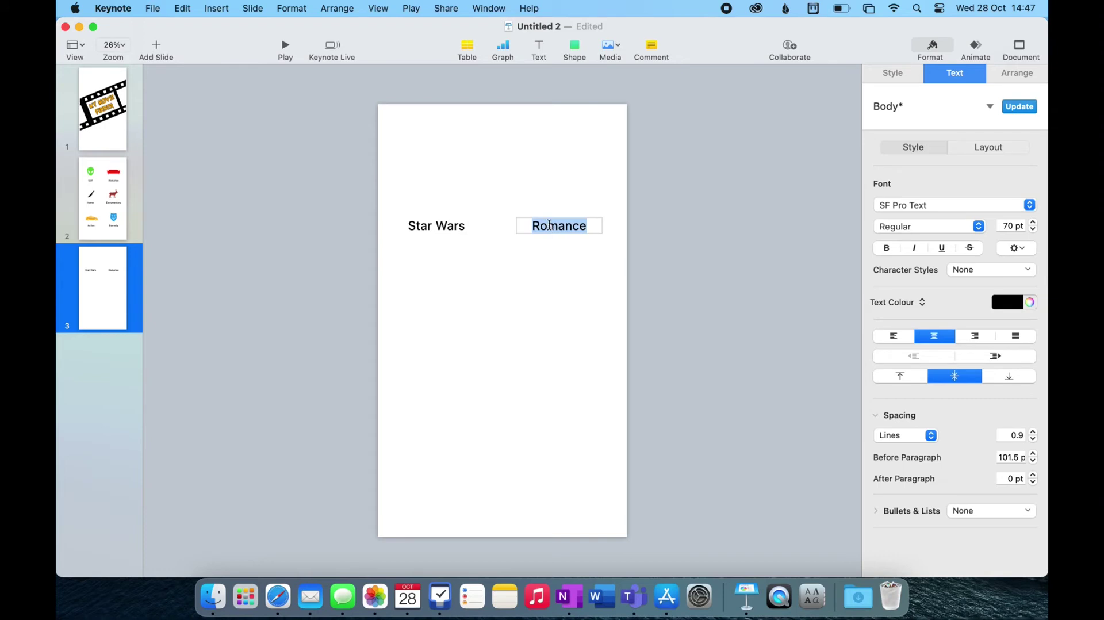
pyautogui.write('Ready Player')
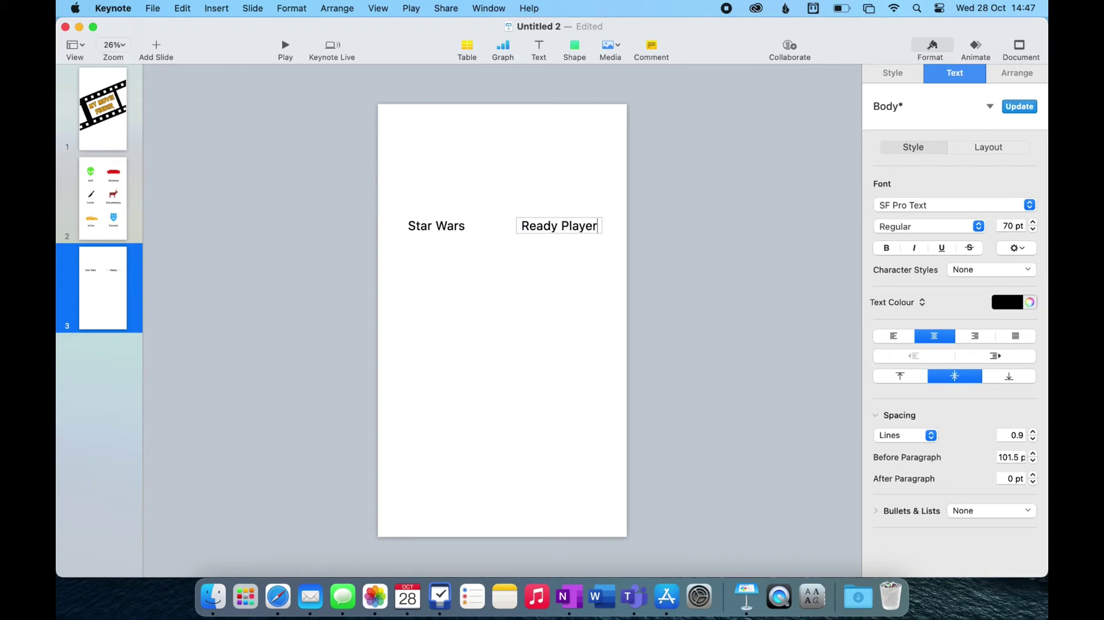
pyautogui.press('Return')
pyautogui.write('One')
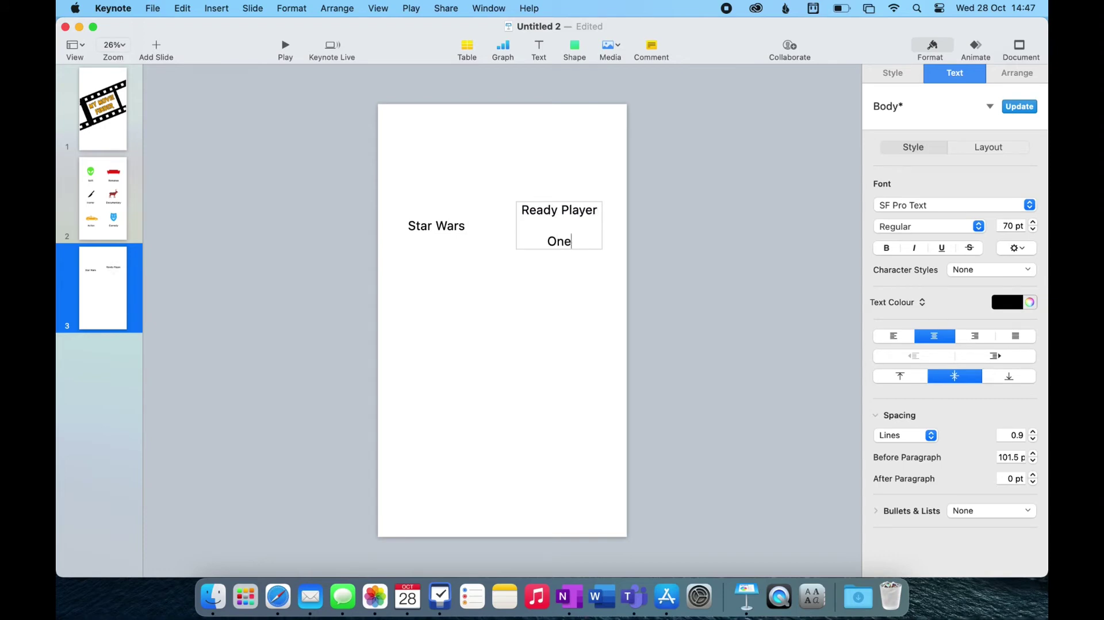
pyautogui.click(634, 212)
# Set the Ready Player One label's line spacing to 1 and reduce its before-paragraph spacing to 59 pt
pyautogui.click(567, 220)
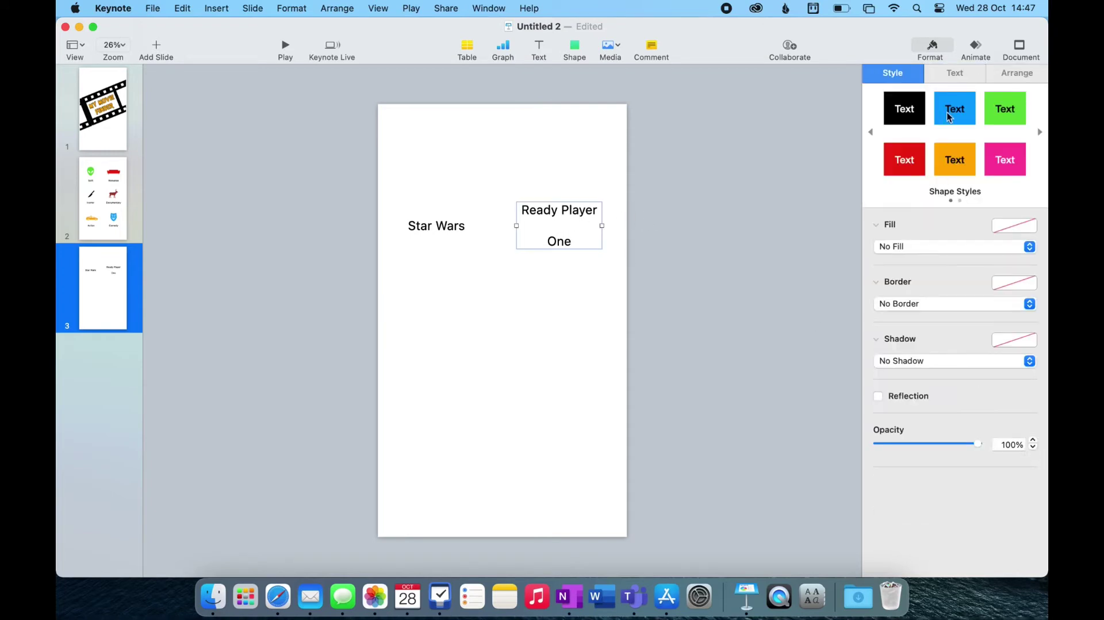
pyautogui.click(953, 73)
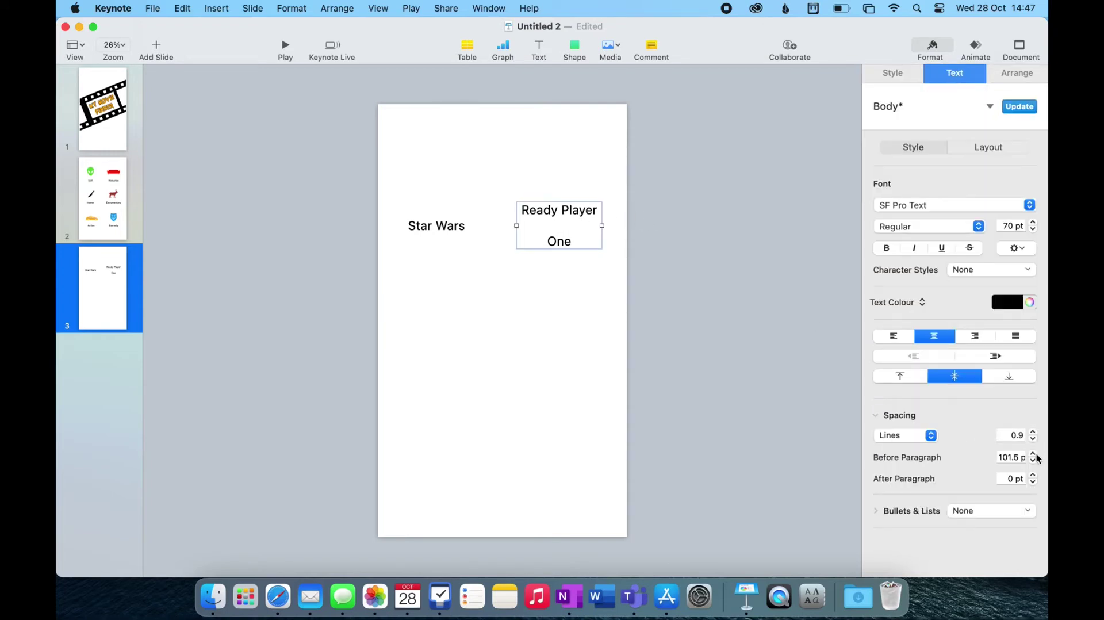
pyautogui.doubleClick(1007, 457)
pyautogui.press('BackSpace')
pyautogui.press('Return')
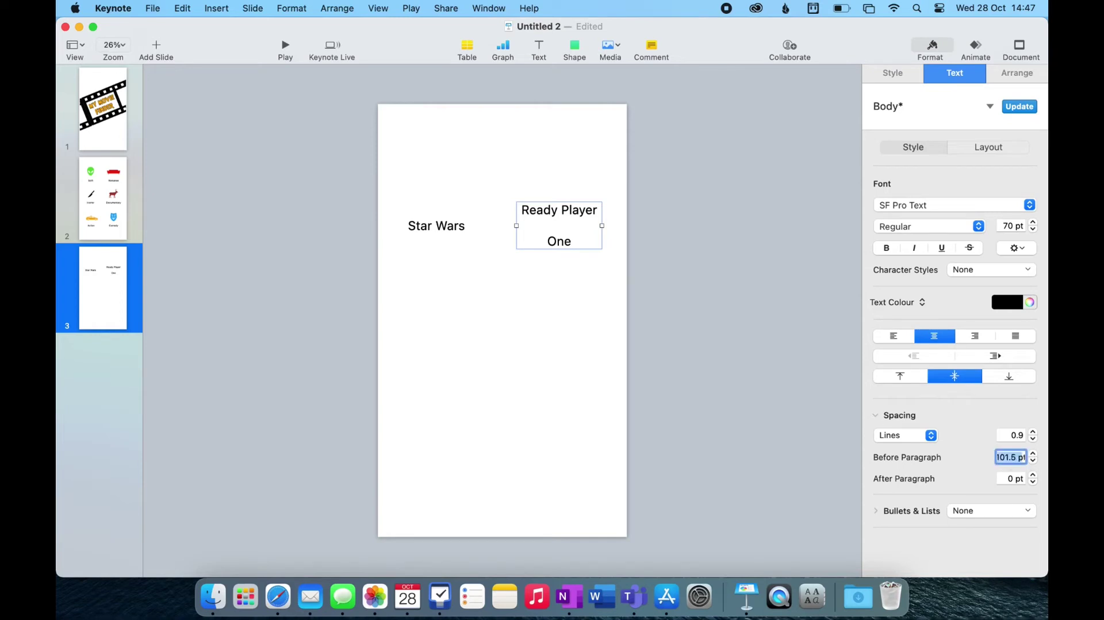
pyautogui.click(1033, 433)
pyautogui.click(1033, 463)
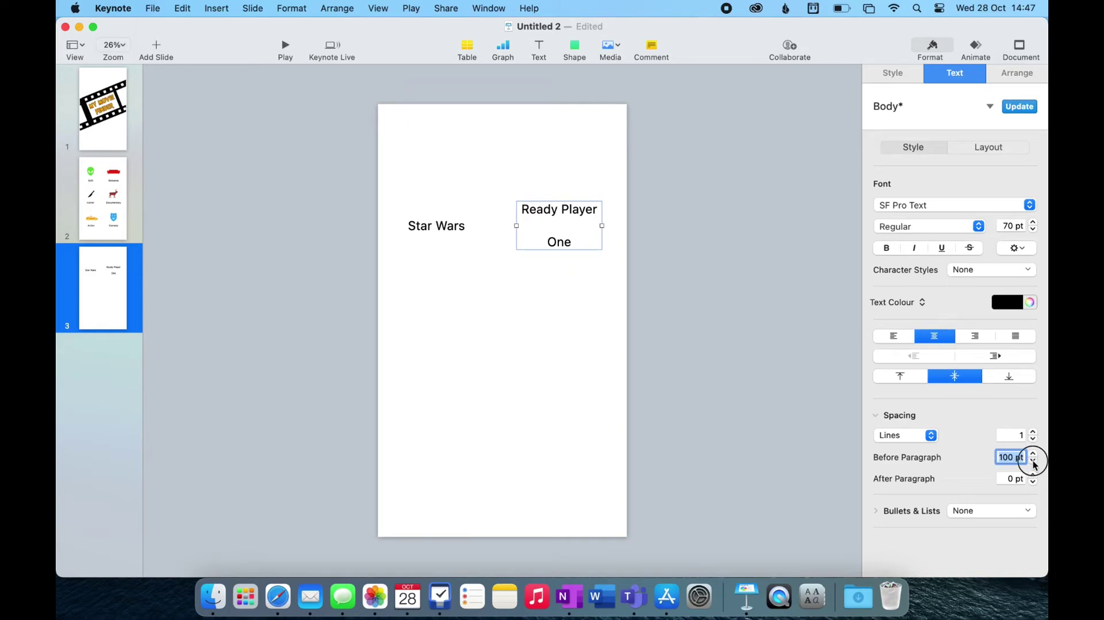
pyautogui.click(1033, 464)
pyautogui.click(1033, 463)
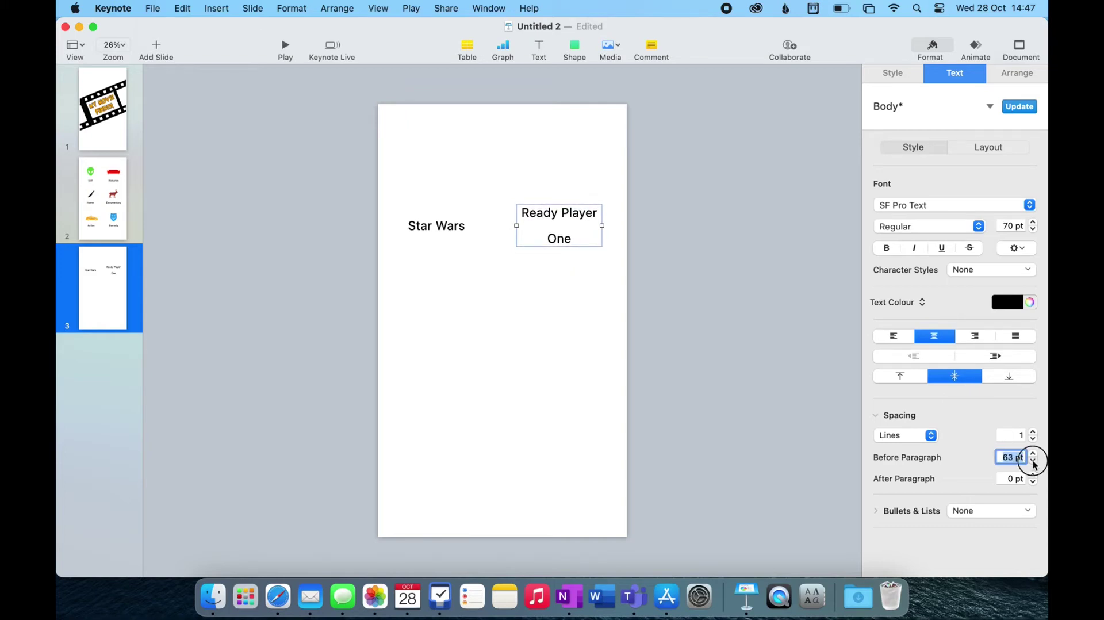
# Set the Ready Player One label's before-paragraph spacing to 0 pt and move it down so its first line aligns with Star Wars
pyautogui.click(989, 108)
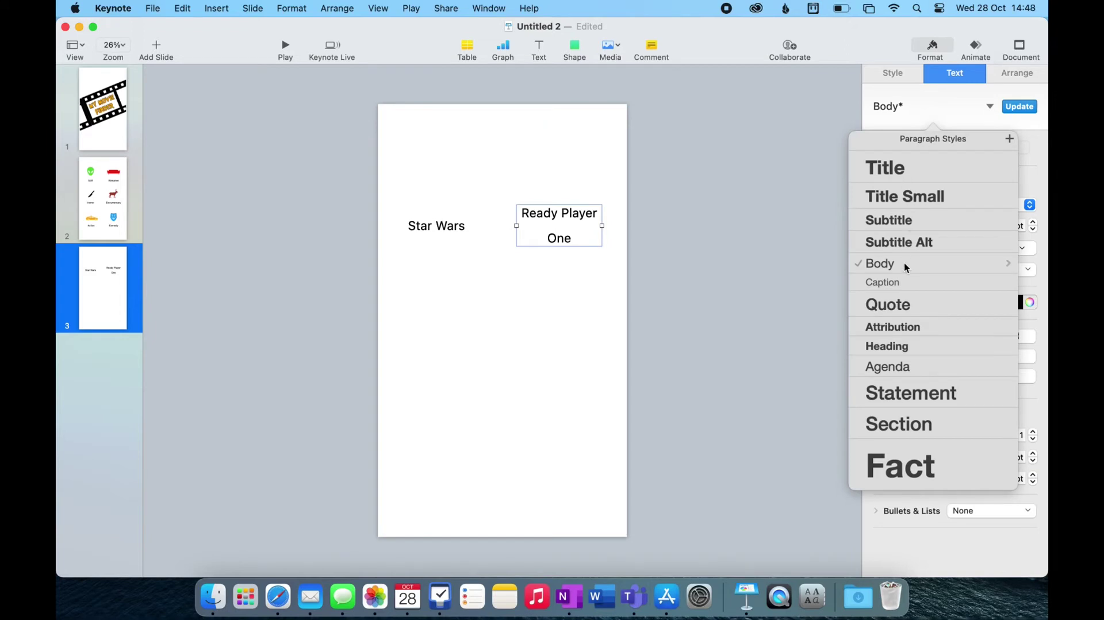
pyautogui.click(823, 131)
pyautogui.click(546, 233)
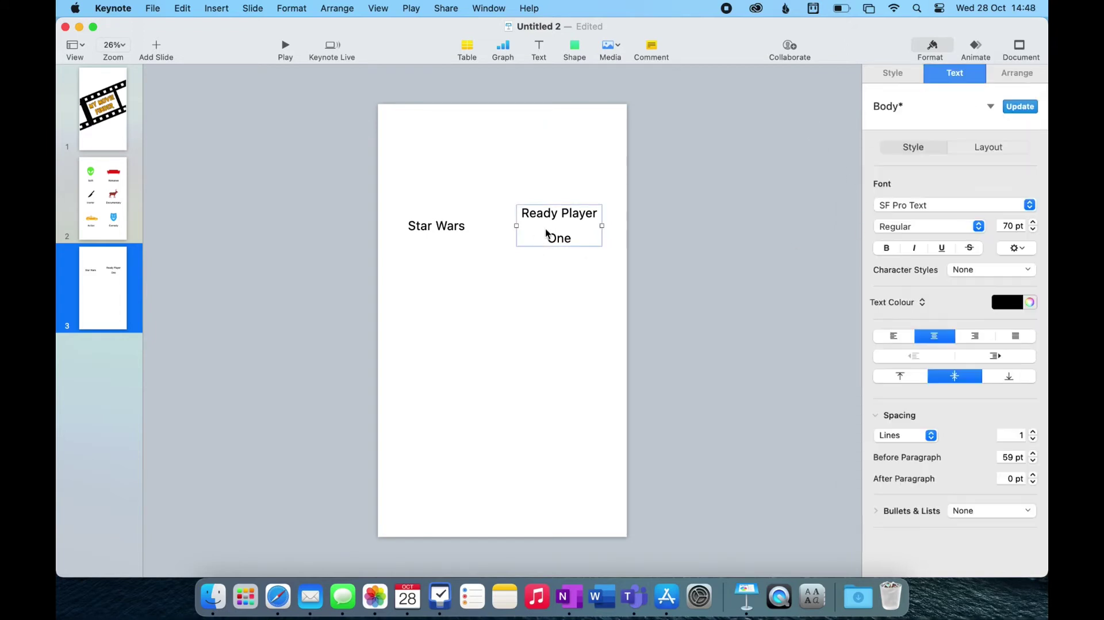
pyautogui.click(1011, 457)
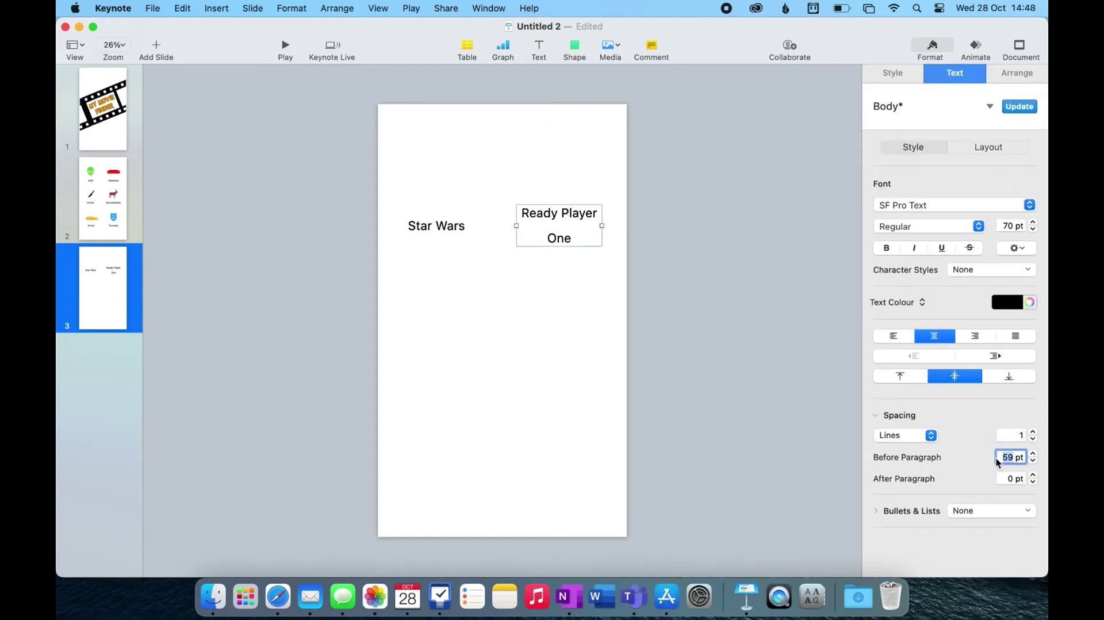
pyautogui.write('0')
pyautogui.press('Return')
pyautogui.click(747, 341)
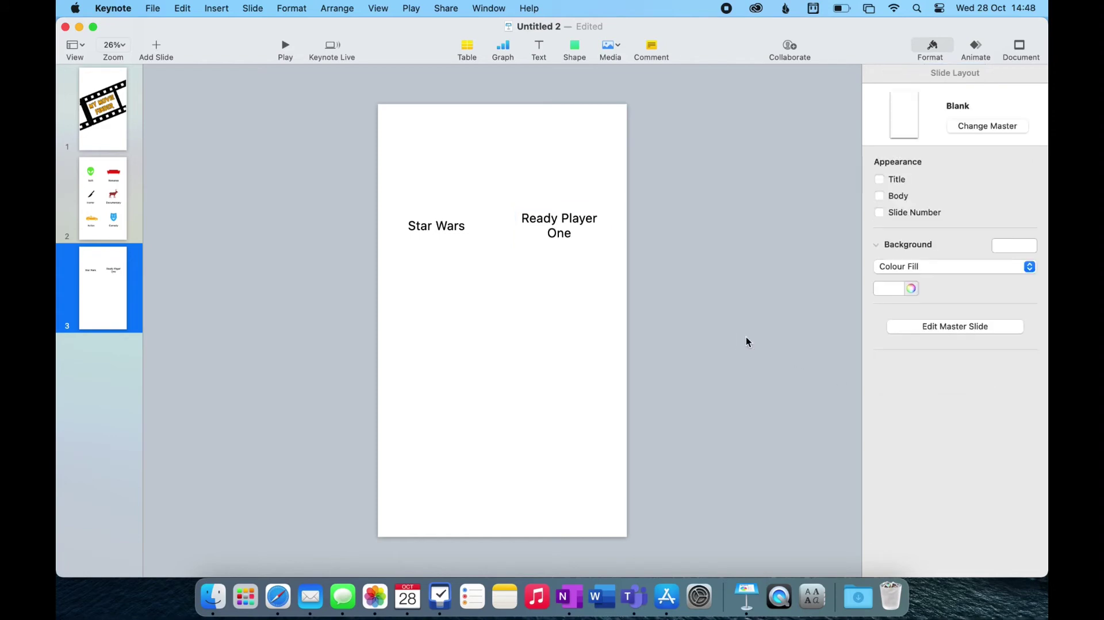
pyautogui.moveTo(567, 226); pyautogui.dragTo(564, 233)
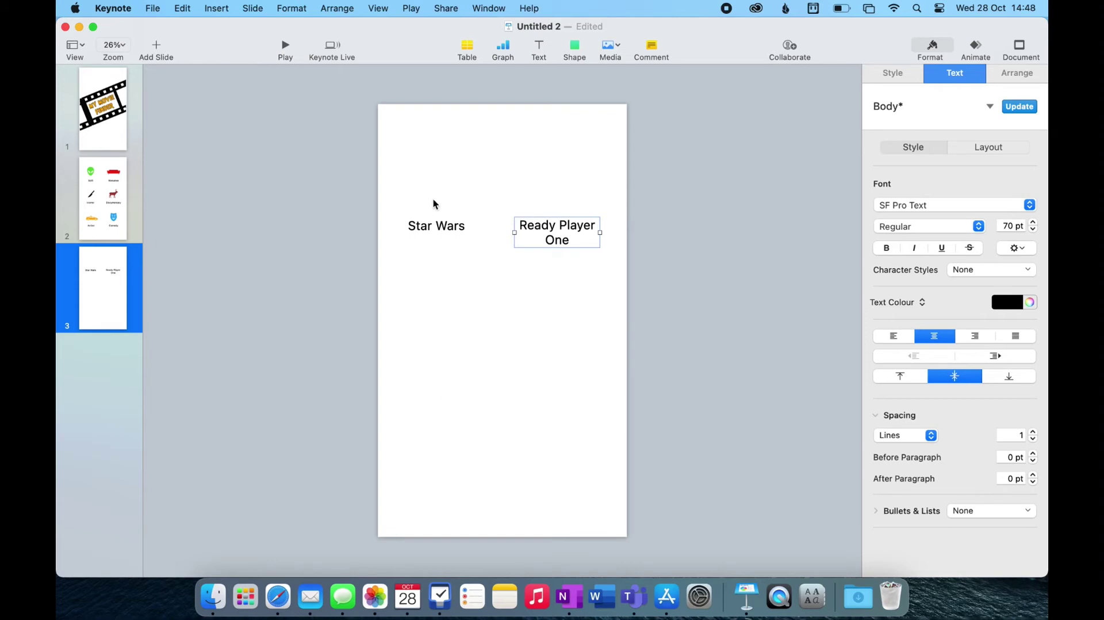
# Duplicate the Star Wars and Ready Player One labels lower on the slide and change the Star Wars copy to "Terminator"
pyautogui.moveTo(400, 205); pyautogui.dragTo(563, 394)
pyautogui.click(439, 371)
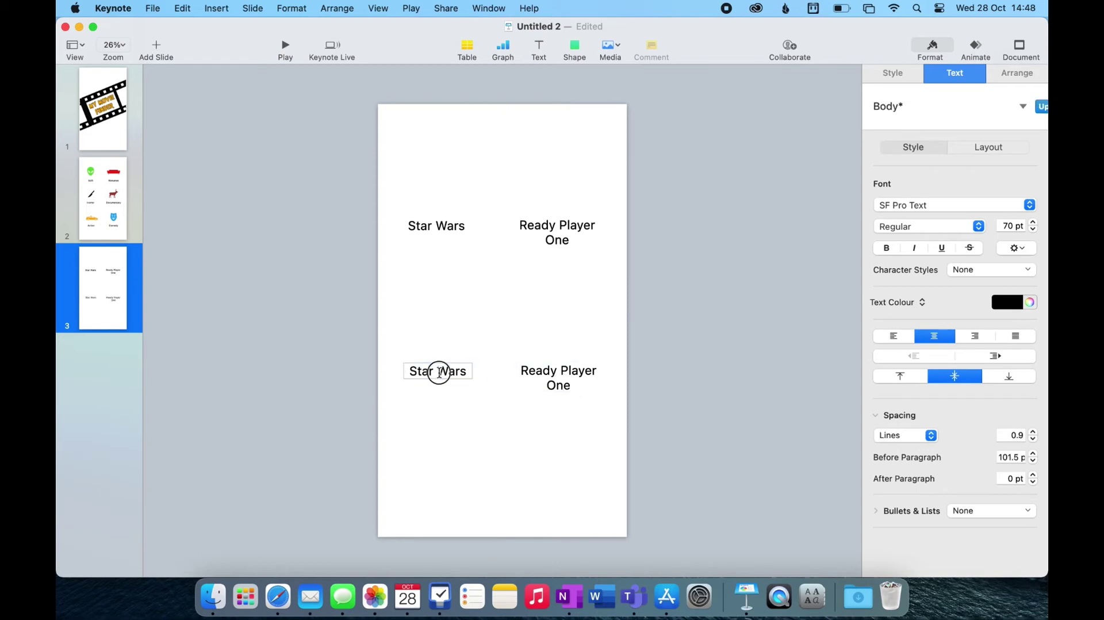
pyautogui.doubleClick(439, 371)
pyautogui.write('Terminat')
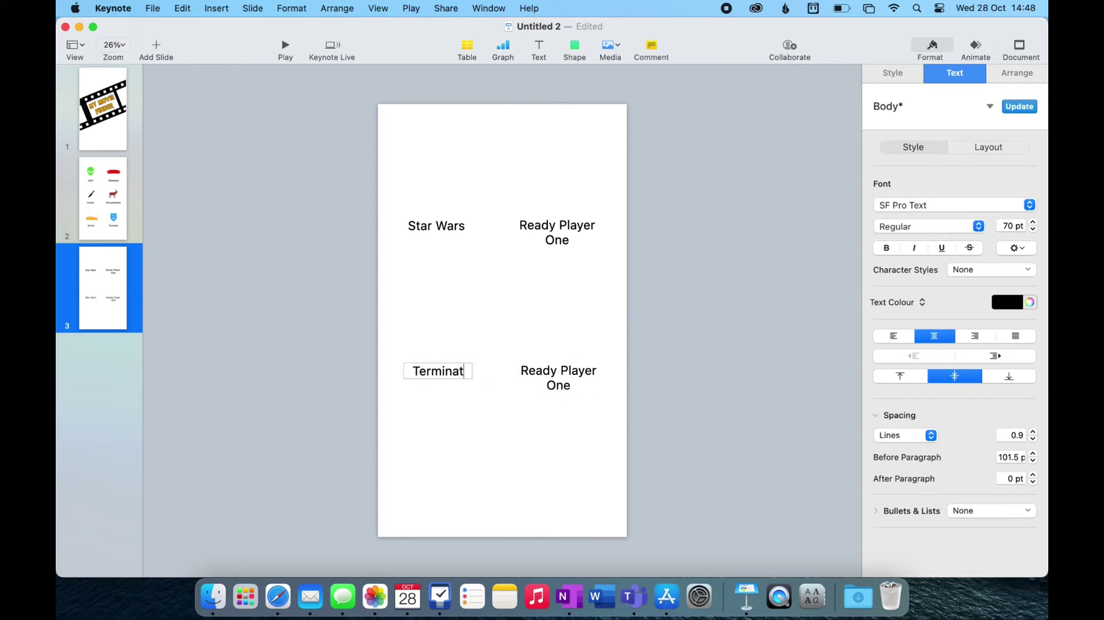
pyautogui.write('or')
# Replace the text of the lower Ready Player One label with "Guardians of the Galaxy"
pyautogui.doubleClick(571, 384)
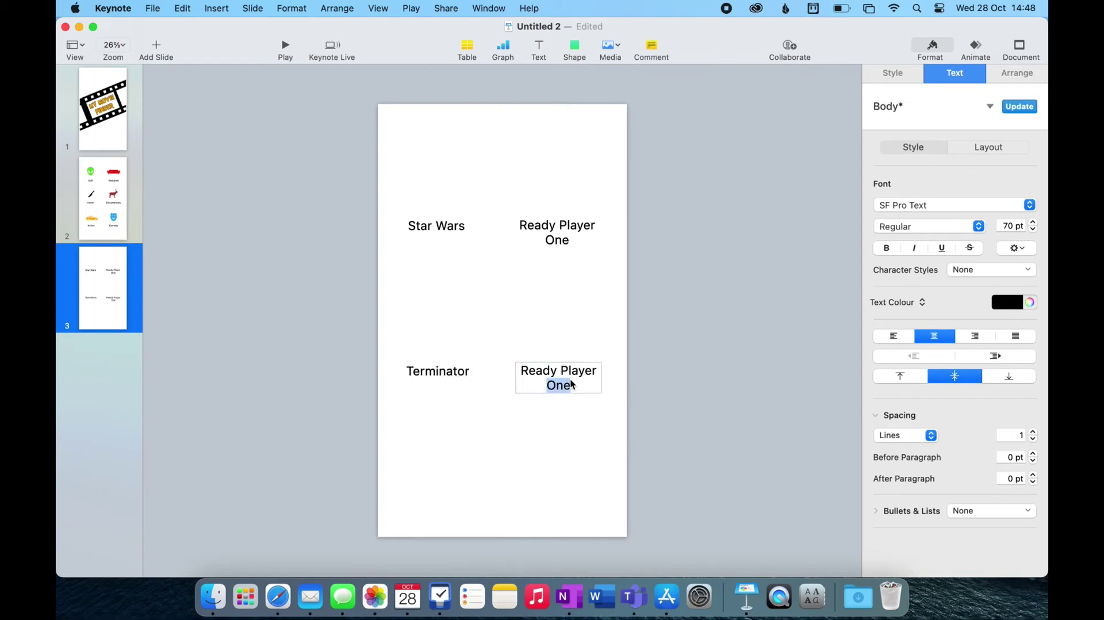
pyautogui.moveTo(573, 379); pyautogui.dragTo(523, 376)
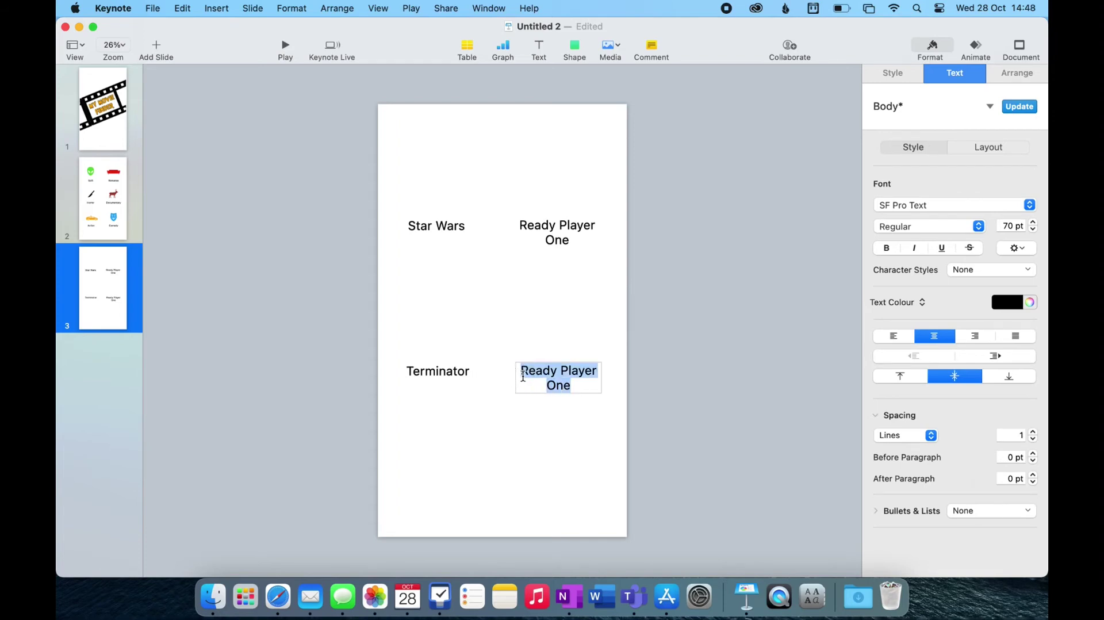
pyautogui.write('Guardi')
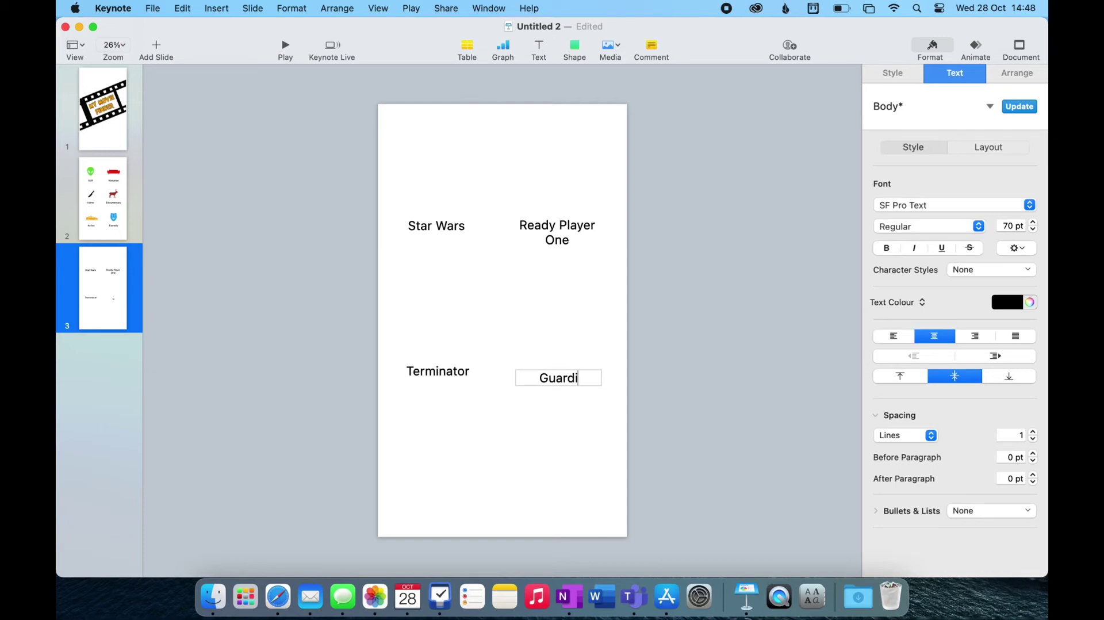
pyautogui.write('ans of')
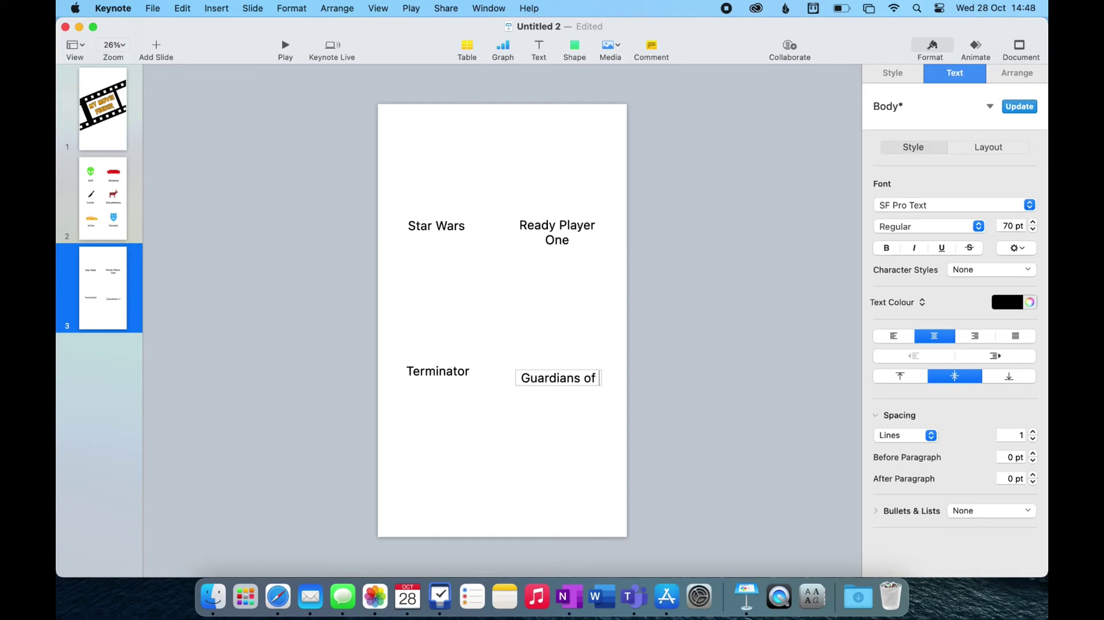
pyautogui.write(' the Galaxy')
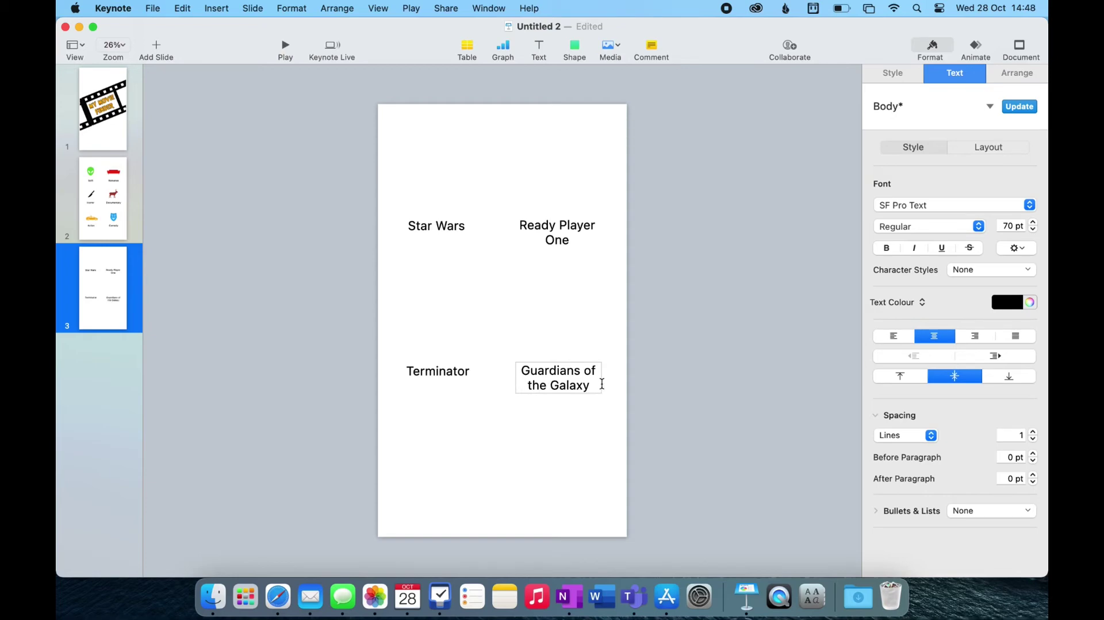
pyautogui.click(731, 385)
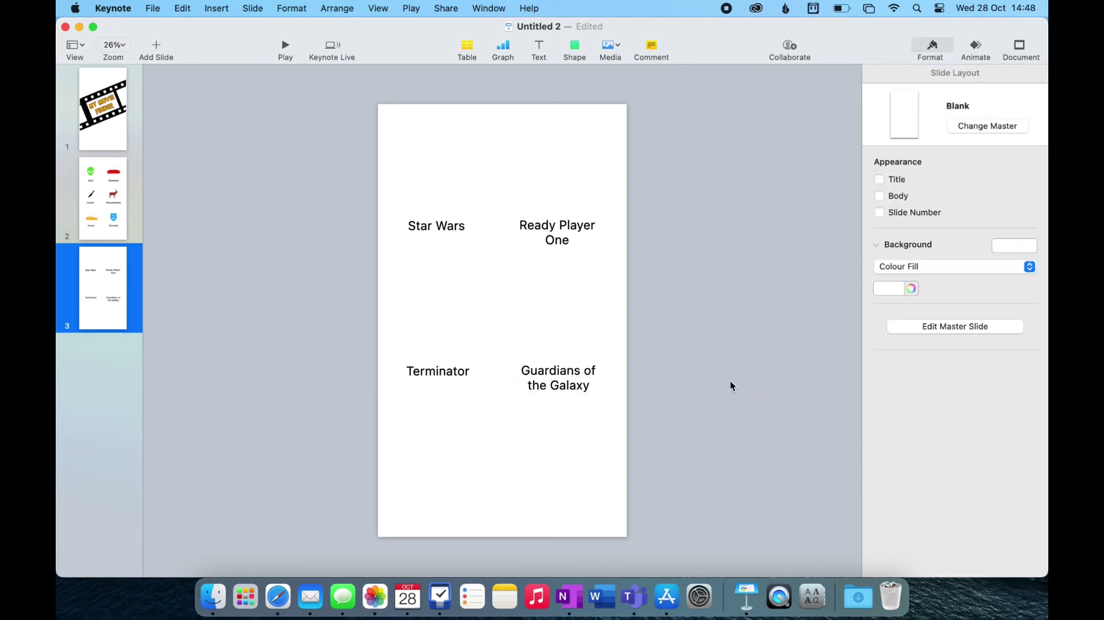
# Insert all four images from the Movie Posters folder in Downloads onto the movie list slide
pyautogui.click(212, 596)
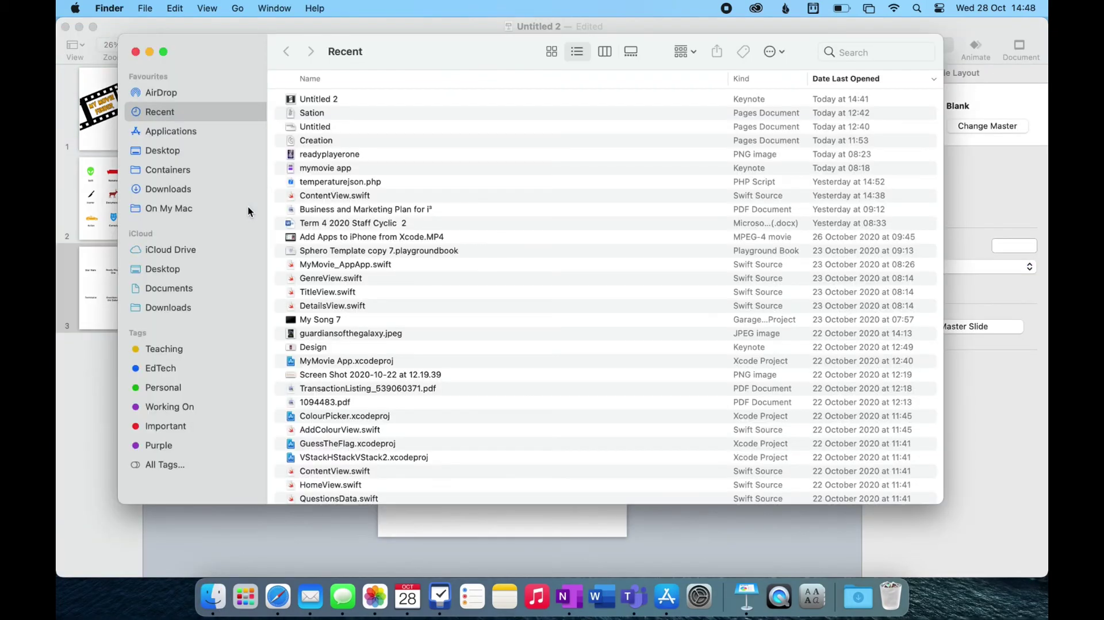
pyautogui.click(171, 308)
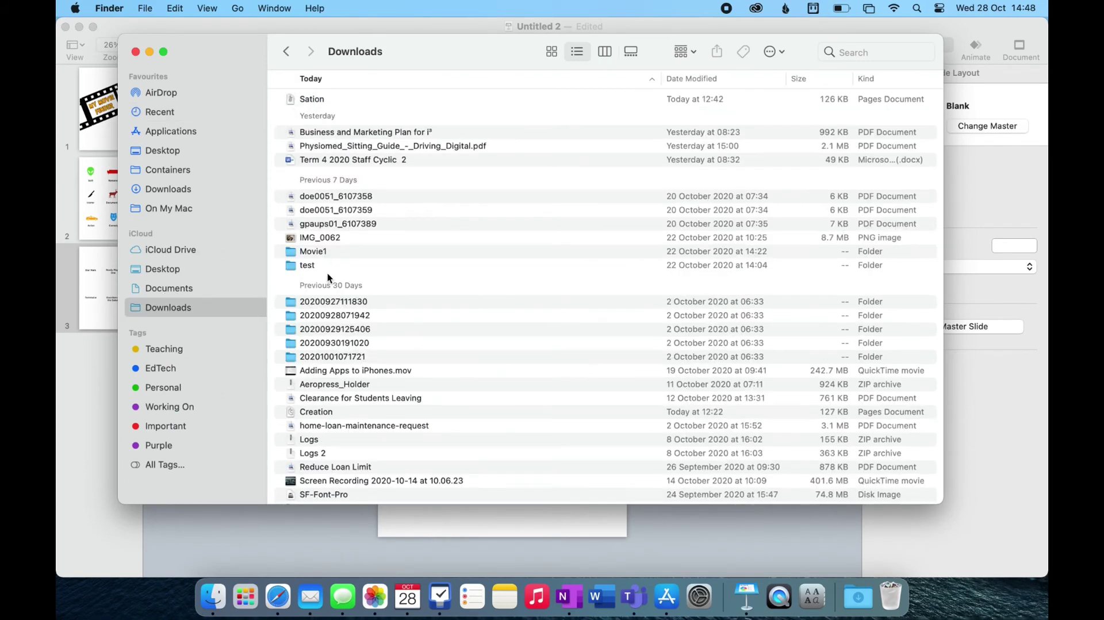
pyautogui.click(323, 257)
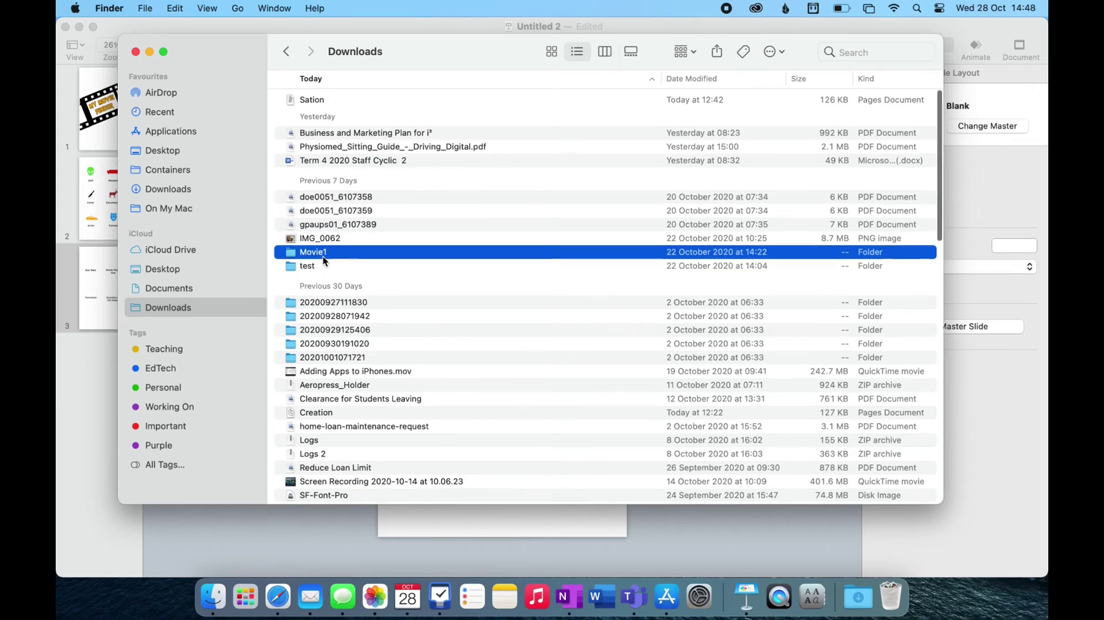
pyautogui.click(172, 190)
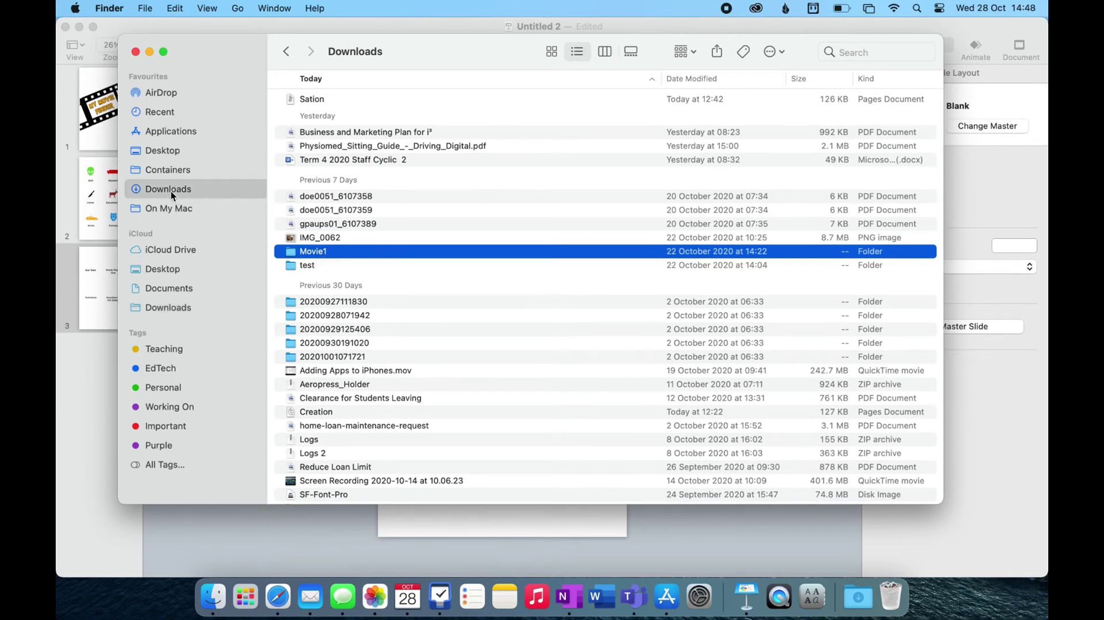
pyautogui.doubleClick(348, 101)
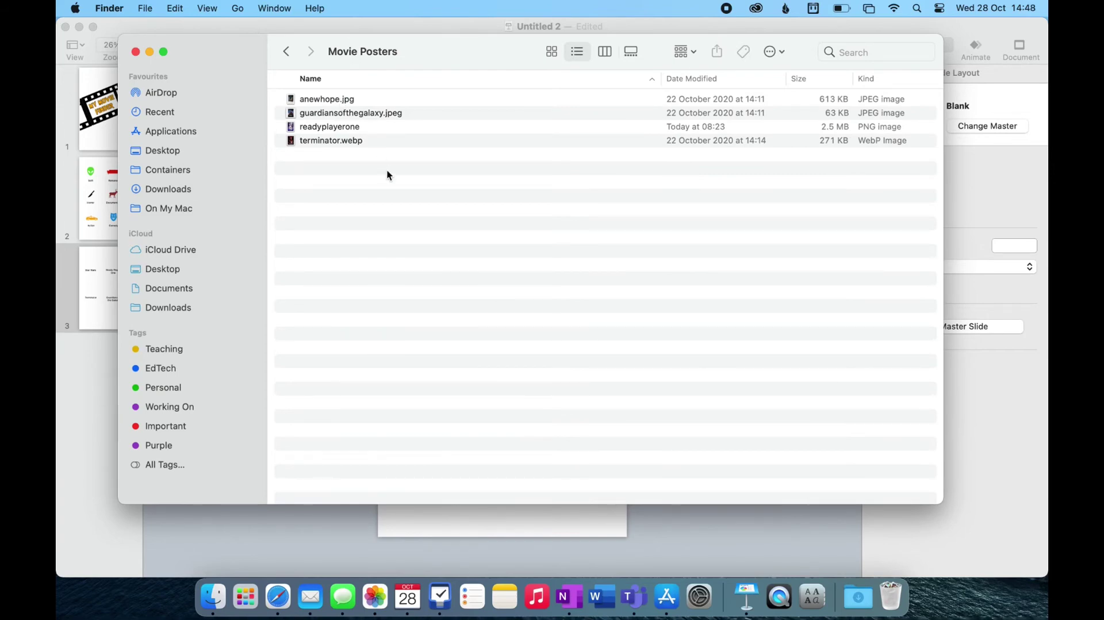
pyautogui.moveTo(388, 171); pyautogui.dragTo(325, 99)
pyautogui.moveTo(320, 141); pyautogui.dragTo(420, 521)
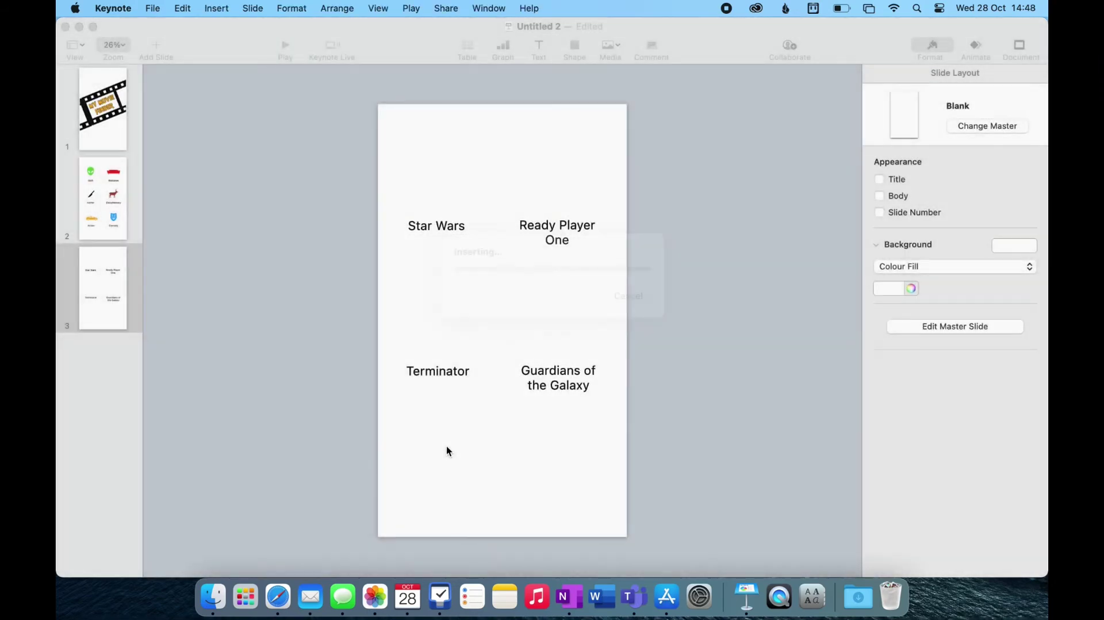
pyautogui.click(427, 453)
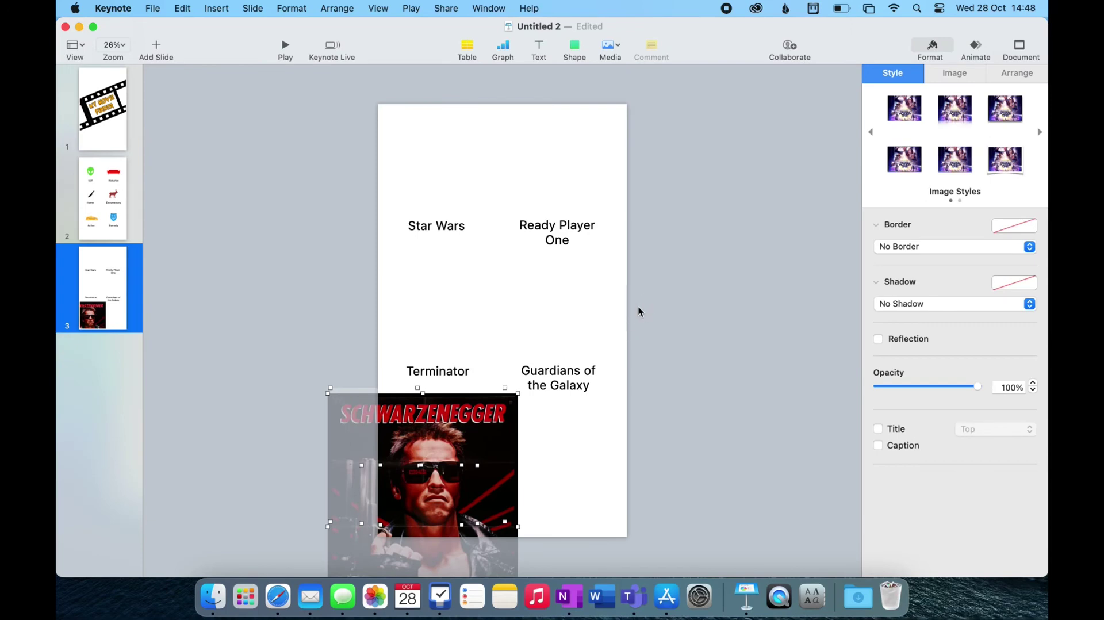
# Shrink the Terminator poster to about its label's width and place it directly above the Terminator label
pyautogui.click(685, 325)
pyautogui.moveTo(461, 423); pyautogui.dragTo(547, 243)
pyautogui.moveTo(605, 212); pyautogui.dragTo(470, 358)
pyautogui.moveTo(465, 402); pyautogui.dragTo(454, 287)
# Shrink the Star Wars poster into the slide's upper-left area and move the Ready Player One and Guardians posters to the right column
pyautogui.click(442, 440)
pyautogui.moveTo(441, 440); pyautogui.dragTo(507, 130)
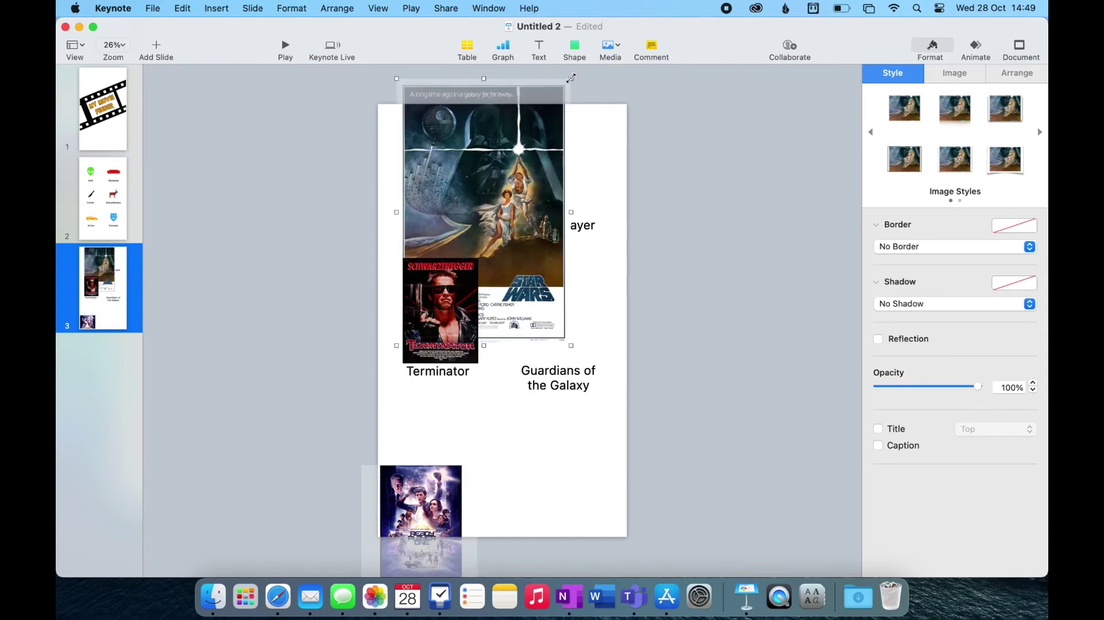
pyautogui.moveTo(571, 77); pyautogui.dragTo(451, 165)
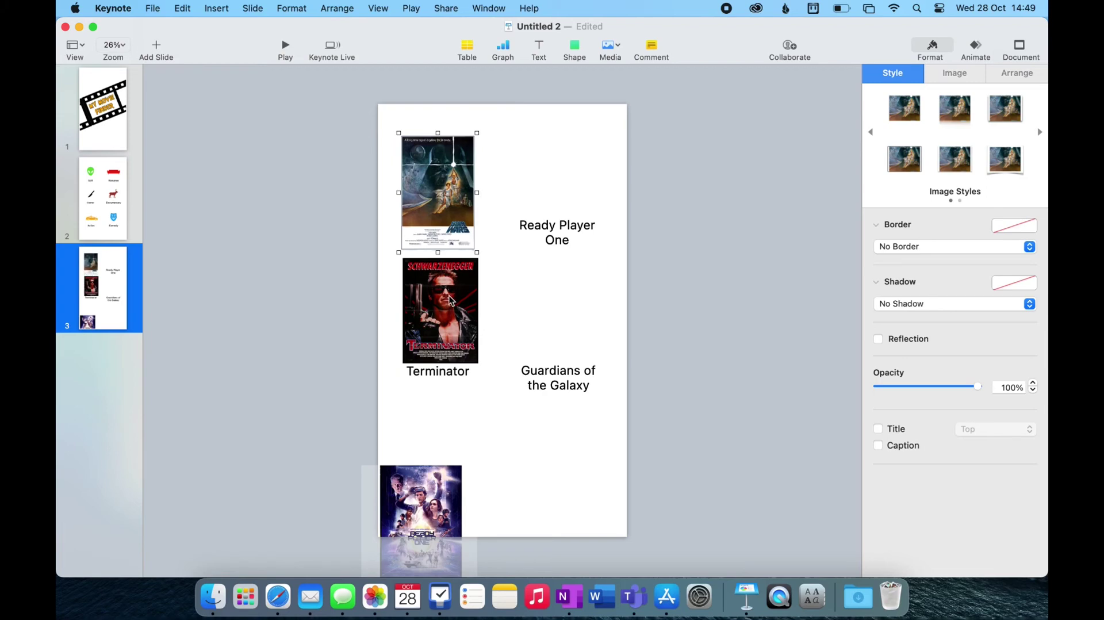
pyautogui.moveTo(430, 519); pyautogui.dragTo(677, 290)
# Move the Terminator and Guardians of the Galaxy labels lower on the slide and place their matching posters above them
pyautogui.click(353, 368)
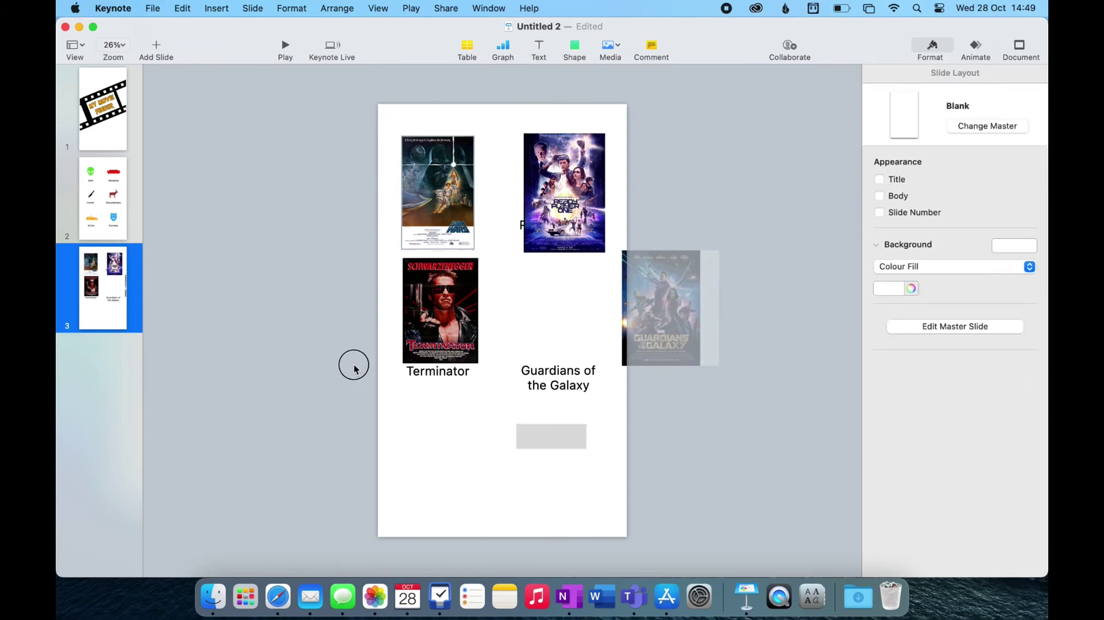
pyautogui.moveTo(353, 365); pyautogui.dragTo(408, 374)
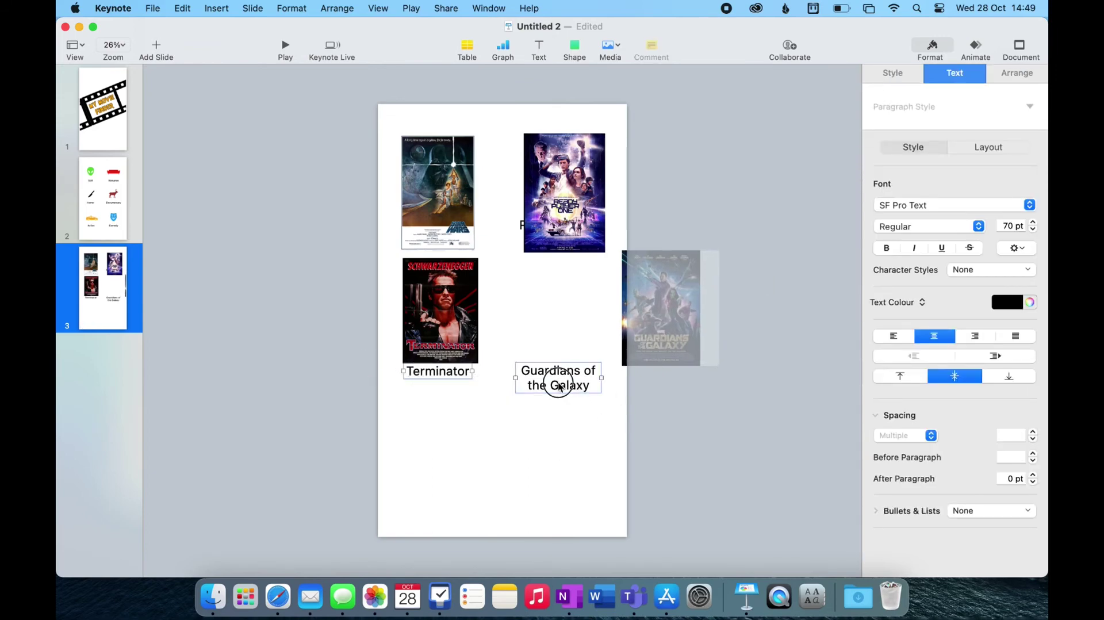
pyautogui.moveTo(559, 387); pyautogui.dragTo(561, 469)
pyautogui.moveTo(434, 303); pyautogui.dragTo(430, 362)
pyautogui.moveTo(659, 308); pyautogui.dragTo(525, 369)
# Crop the blank strip off the Guardians of the Galaxy poster's right side and shrink it to the Terminator poster's height
pyautogui.doubleClick(575, 365)
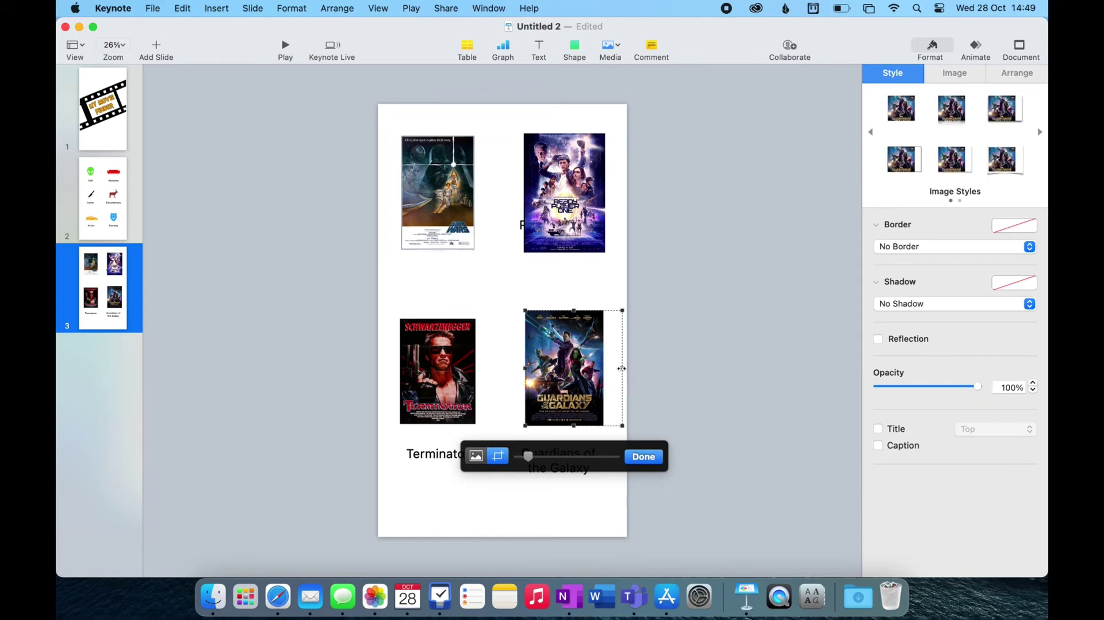
pyautogui.moveTo(622, 368); pyautogui.dragTo(602, 366)
pyautogui.click(643, 458)
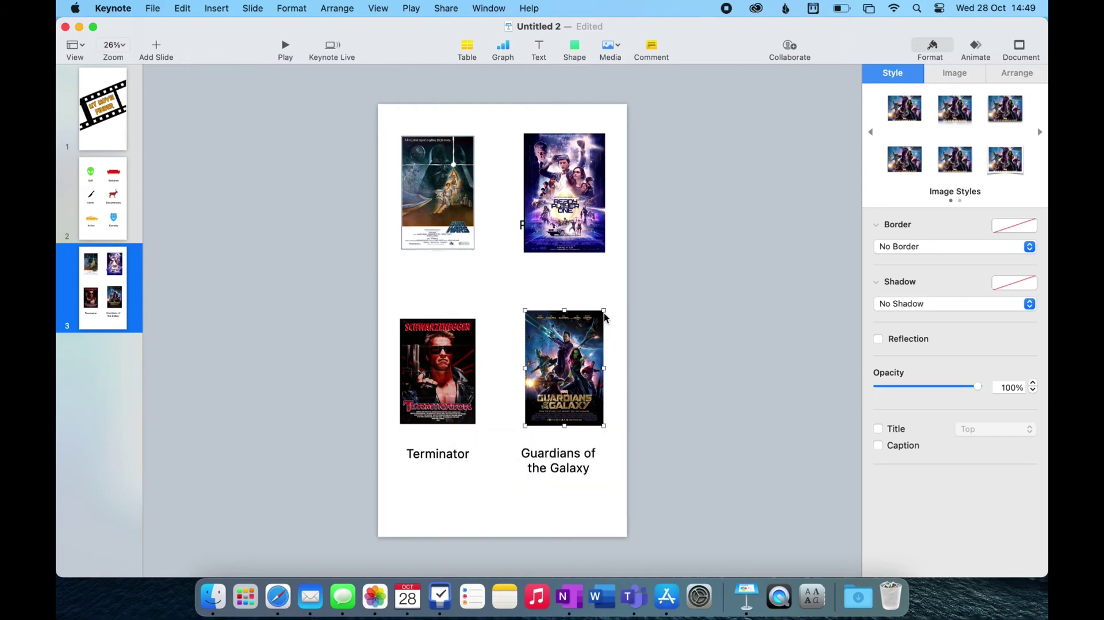
pyautogui.moveTo(604, 316); pyautogui.dragTo(596, 324)
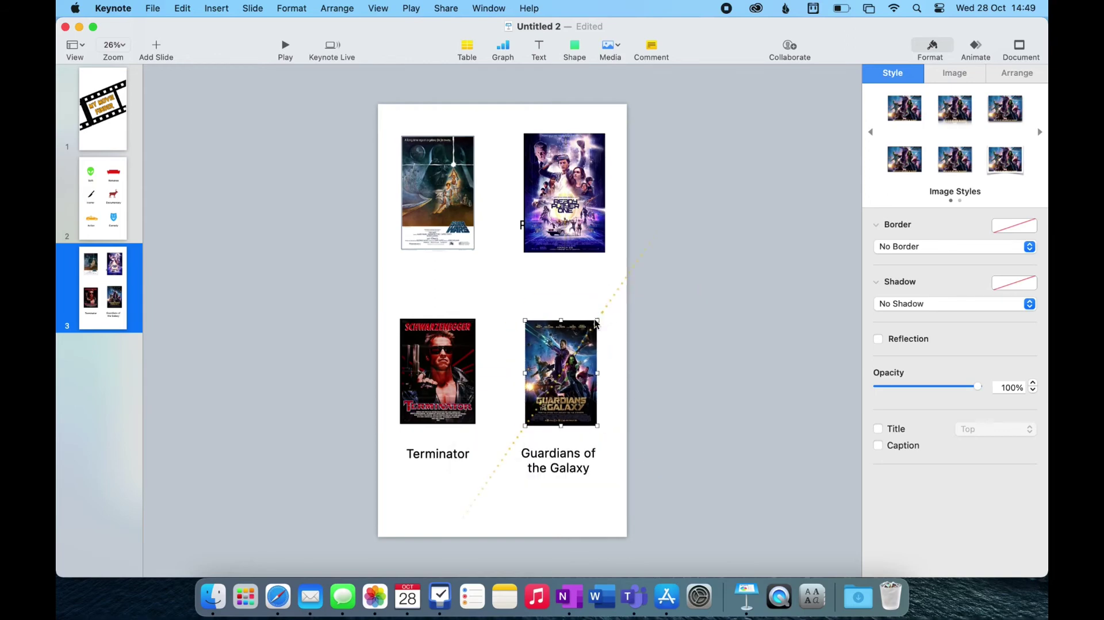
# Move the Star Wars and Ready Player One labels down to just above the lower posters and position their posters above them
pyautogui.click(574, 246)
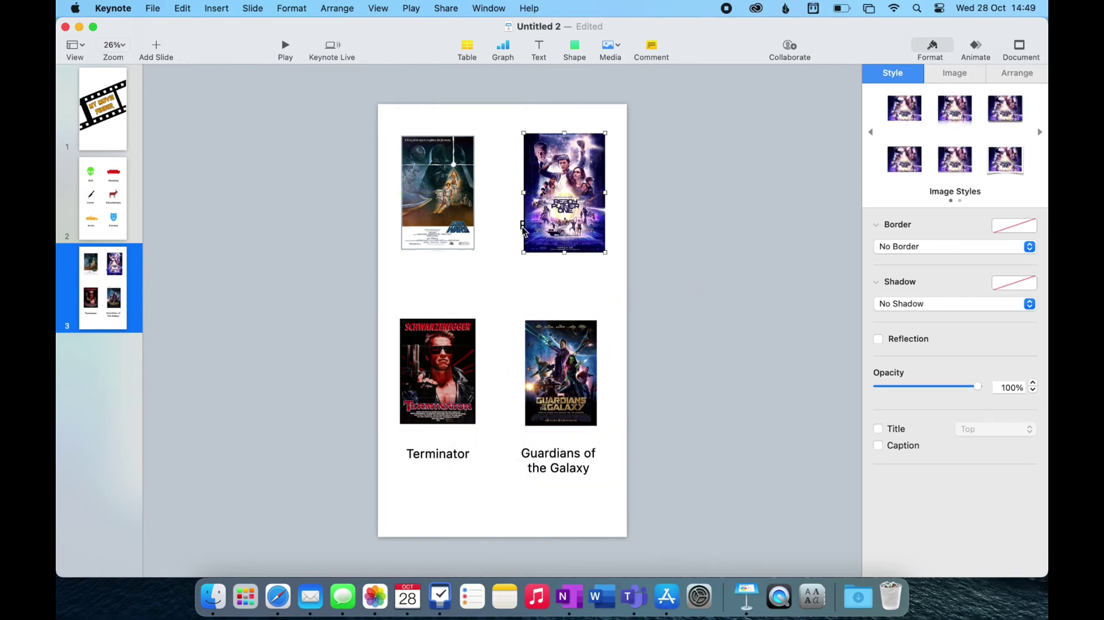
pyautogui.moveTo(534, 224); pyautogui.dragTo(608, 223)
pyautogui.moveTo(443, 212); pyautogui.dragTo(557, 298)
pyautogui.moveTo(408, 195); pyautogui.dragTo(448, 203)
pyautogui.moveTo(615, 190); pyautogui.dragTo(538, 195)
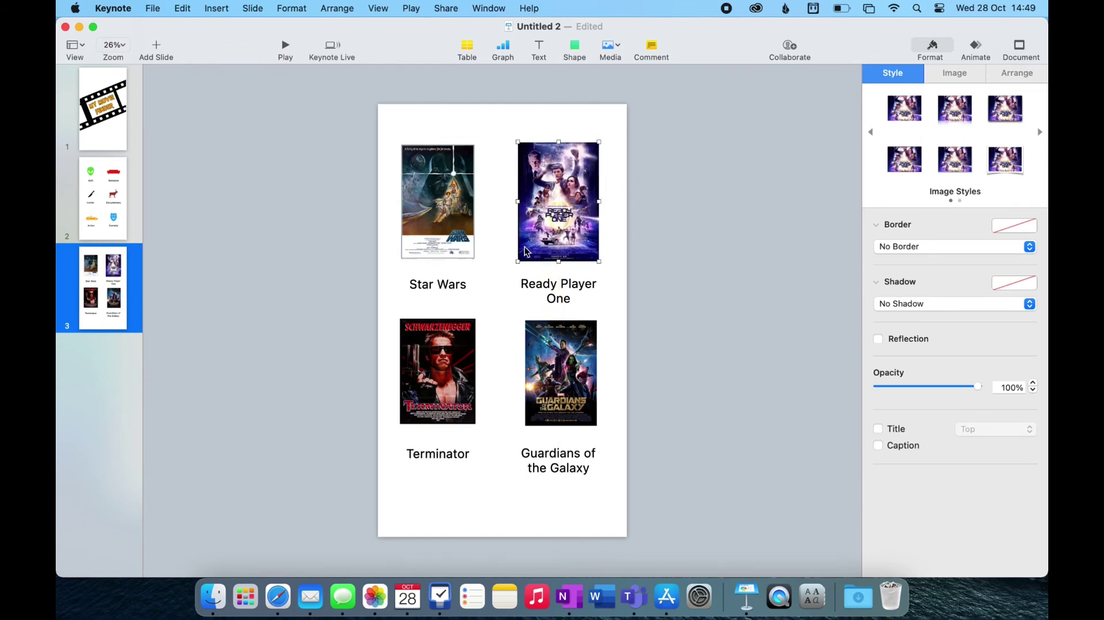
# Shrink the Ready Player One poster slightly so its height matches the Star Wars poster beside it
pyautogui.moveTo(517, 259); pyautogui.dragTo(519, 259)
pyautogui.moveTo(598, 143); pyautogui.dragTo(595, 144)
pyautogui.click(678, 255)
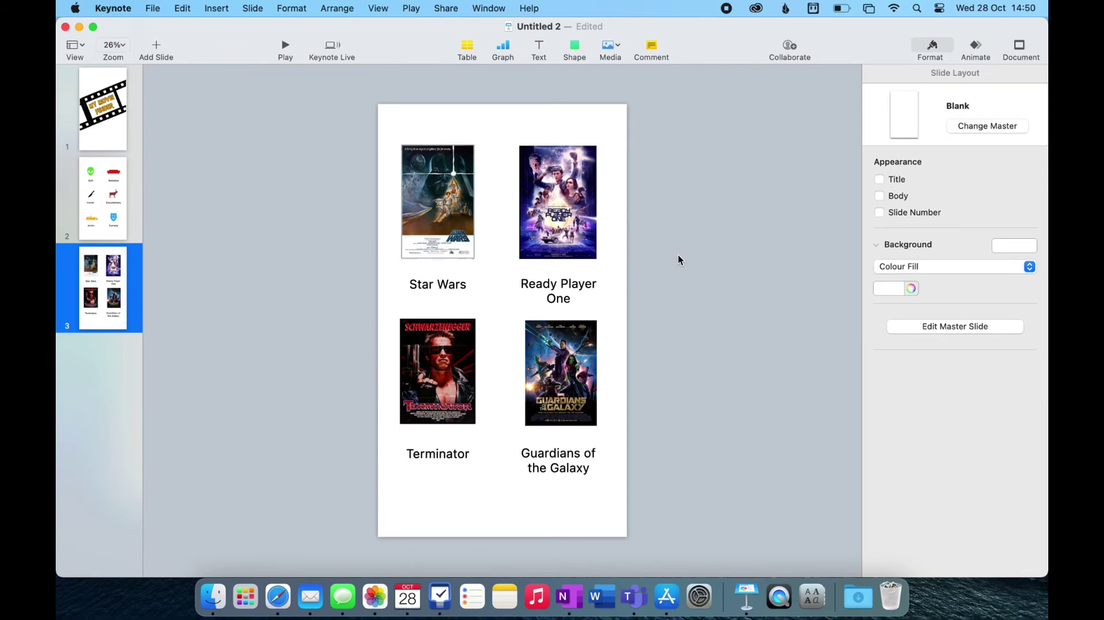
# Add a blank fourth slide, insert anewhope.jpg from the Movie Posters folder and enlarge it beyond the slide's width
pyautogui.click(157, 46)
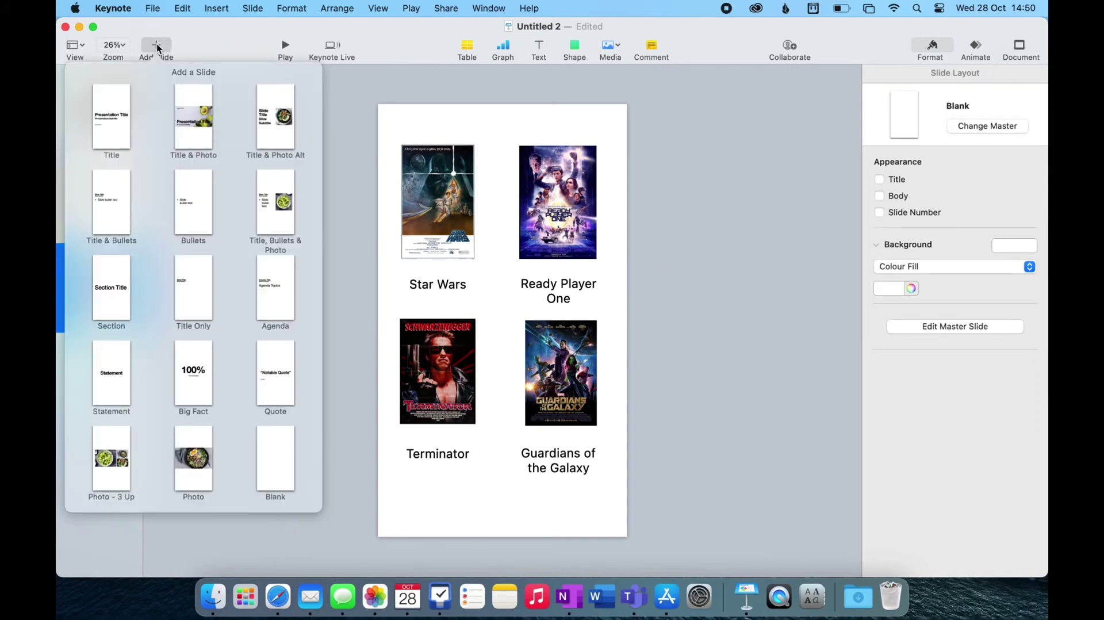
pyautogui.click(275, 471)
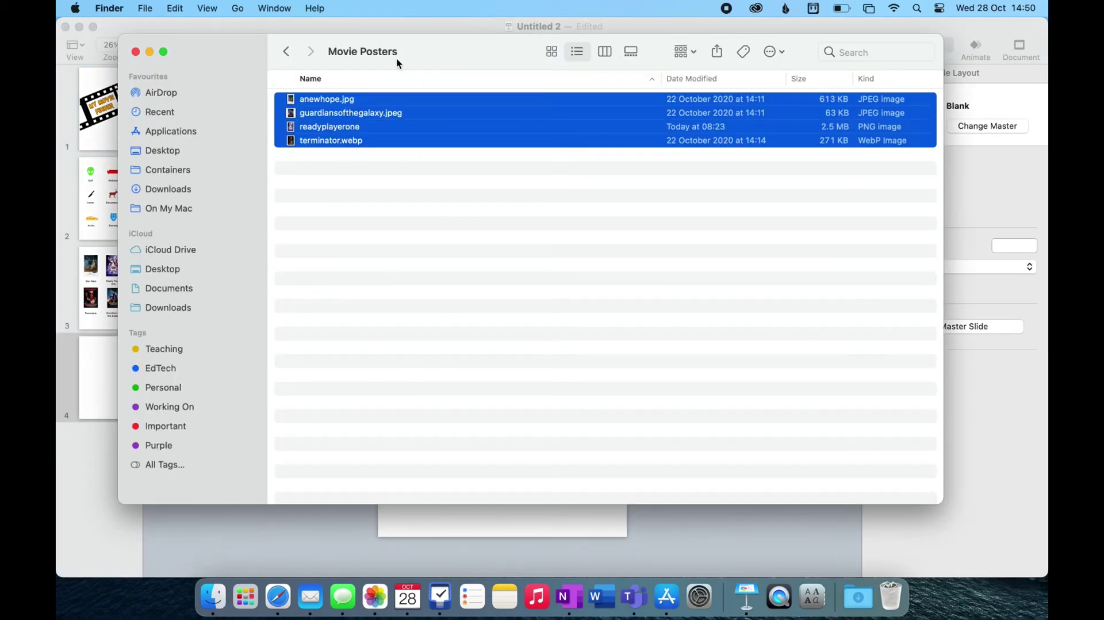
pyautogui.click(338, 188)
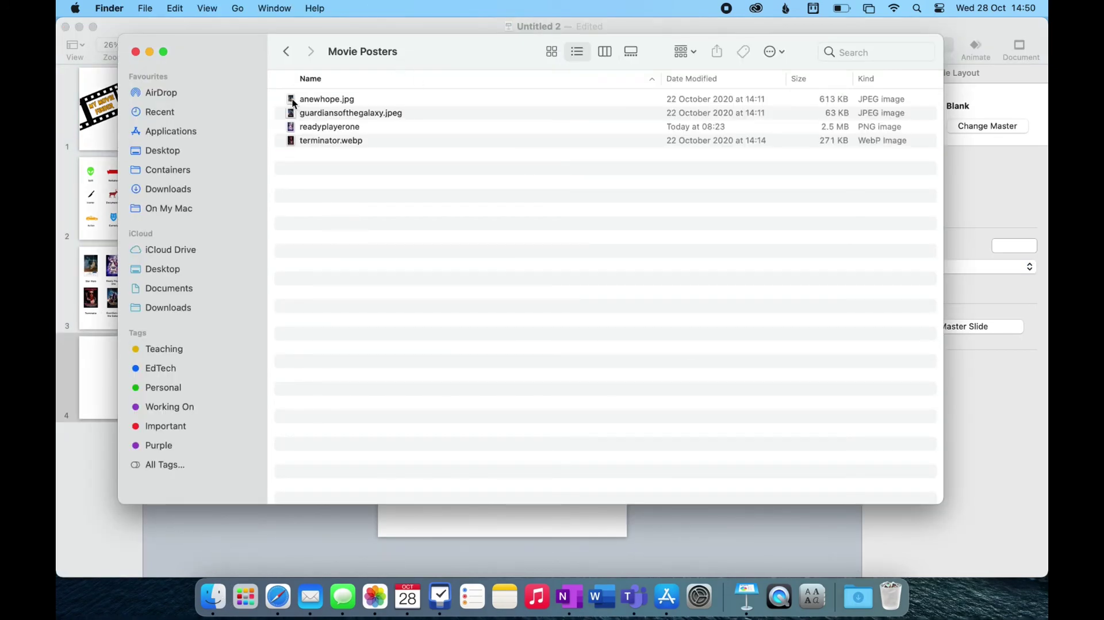
pyautogui.moveTo(293, 104); pyautogui.dragTo(422, 146)
pyautogui.click(333, 520)
pyautogui.moveTo(517, 297); pyautogui.dragTo(802, 443)
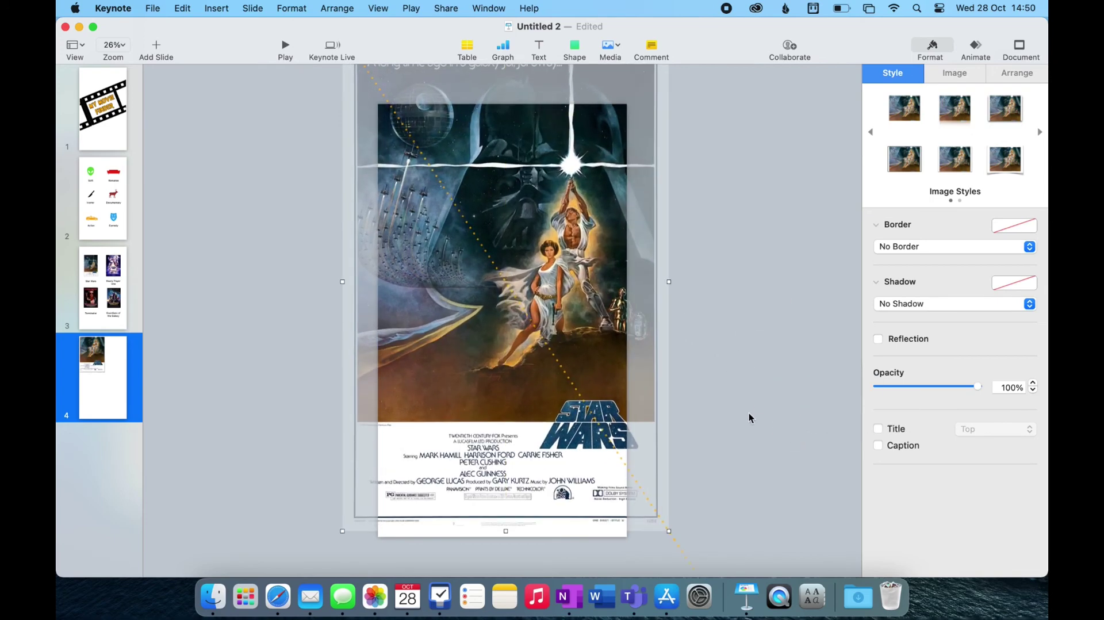
# Shift the poster upward and crop off its lower part with the title and credits, leaving artwork over the slide's upper half
pyautogui.moveTo(570, 374); pyautogui.dragTo(562, 336)
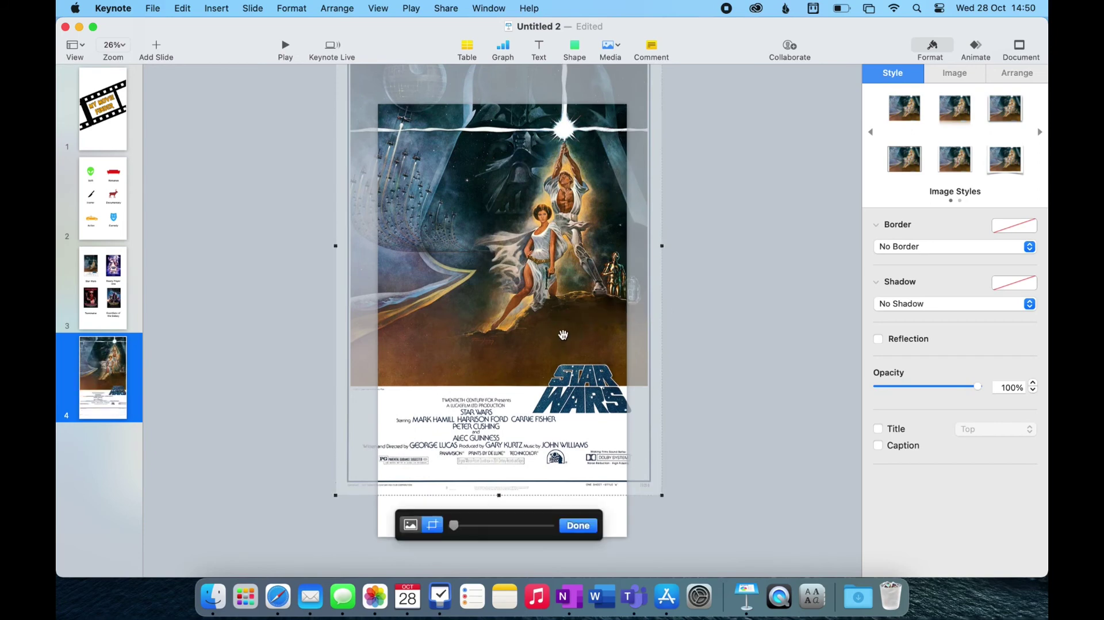
pyautogui.moveTo(499, 495); pyautogui.dragTo(499, 327)
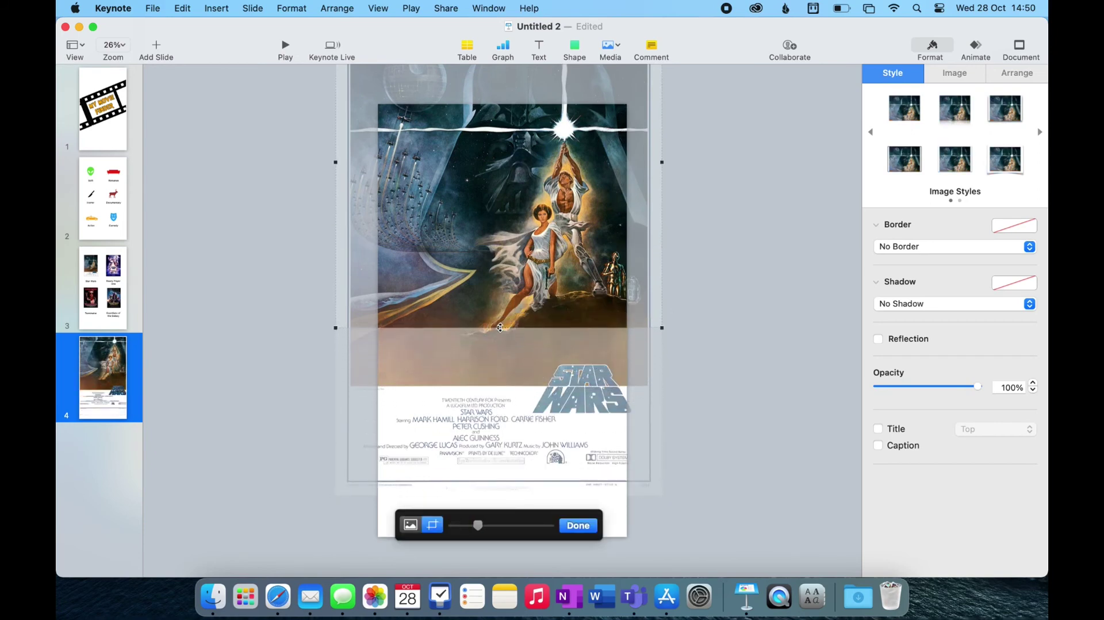
pyautogui.click(584, 528)
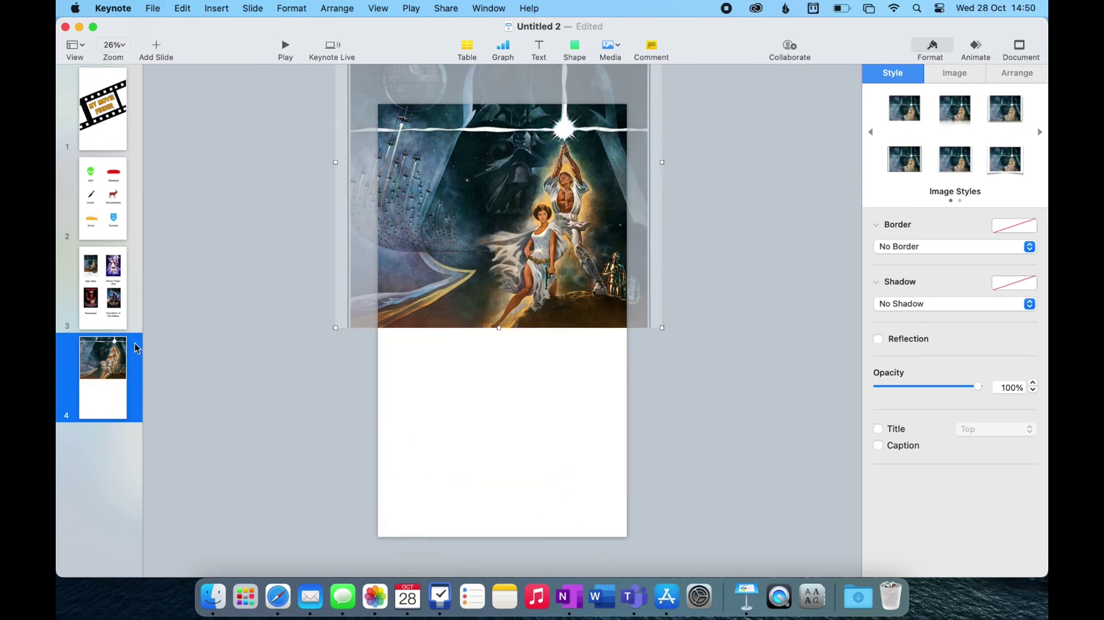
# Copy the Star Wars label from slide 3 to slide 4 and centre it just below the cropped poster
pyautogui.click(107, 292)
pyautogui.click(418, 289)
pyautogui.press('super+c')
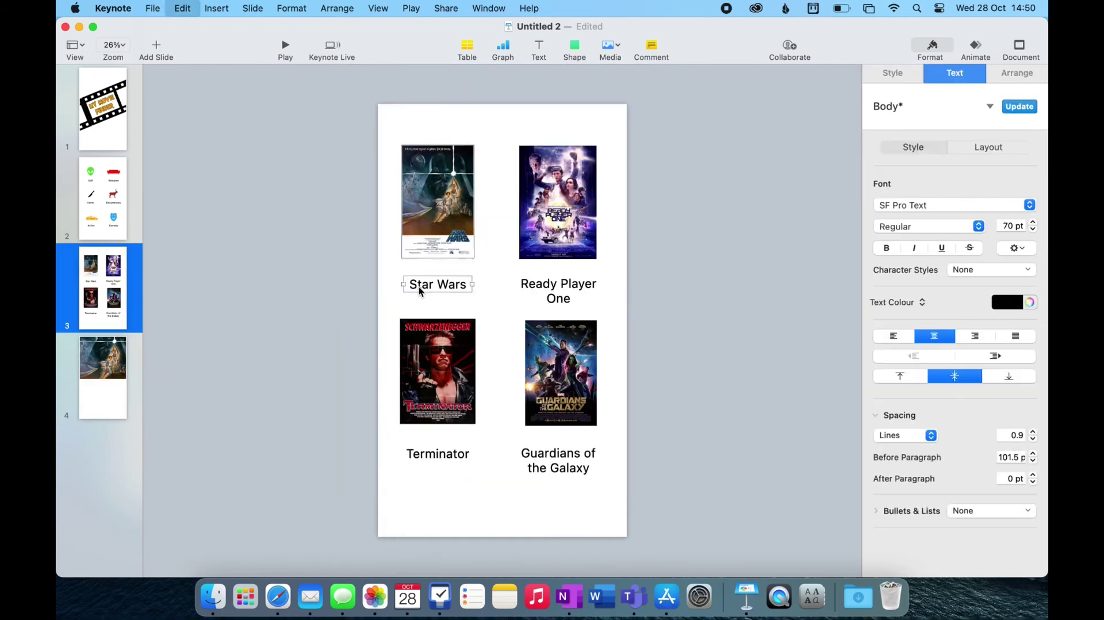
pyautogui.click(112, 357)
pyautogui.press('super+v')
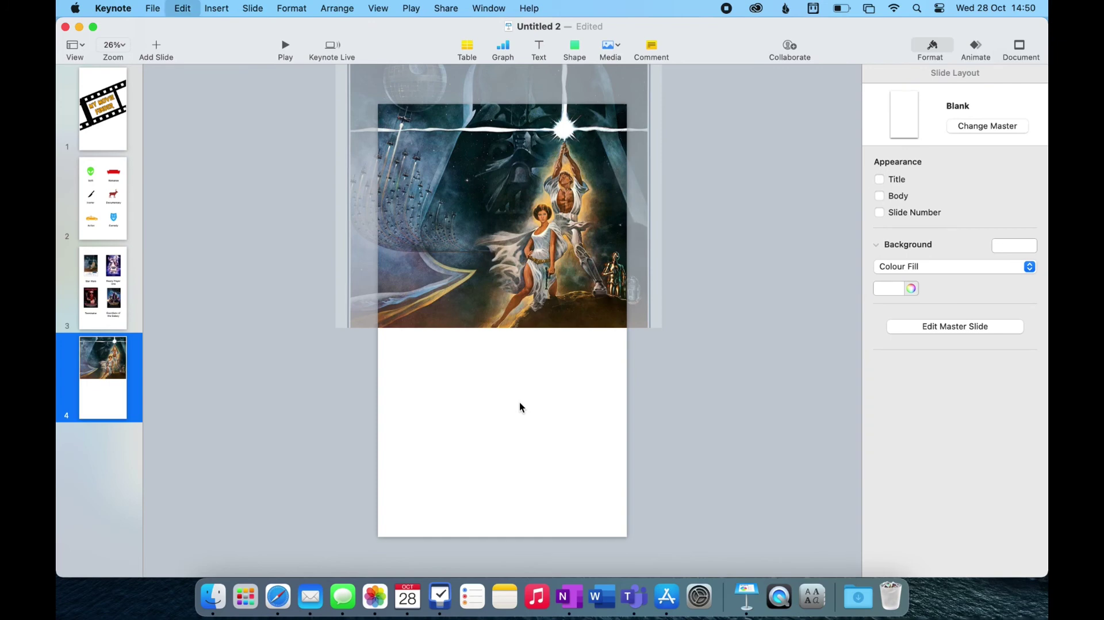
pyautogui.moveTo(454, 285); pyautogui.dragTo(508, 348)
pyautogui.click(444, 396)
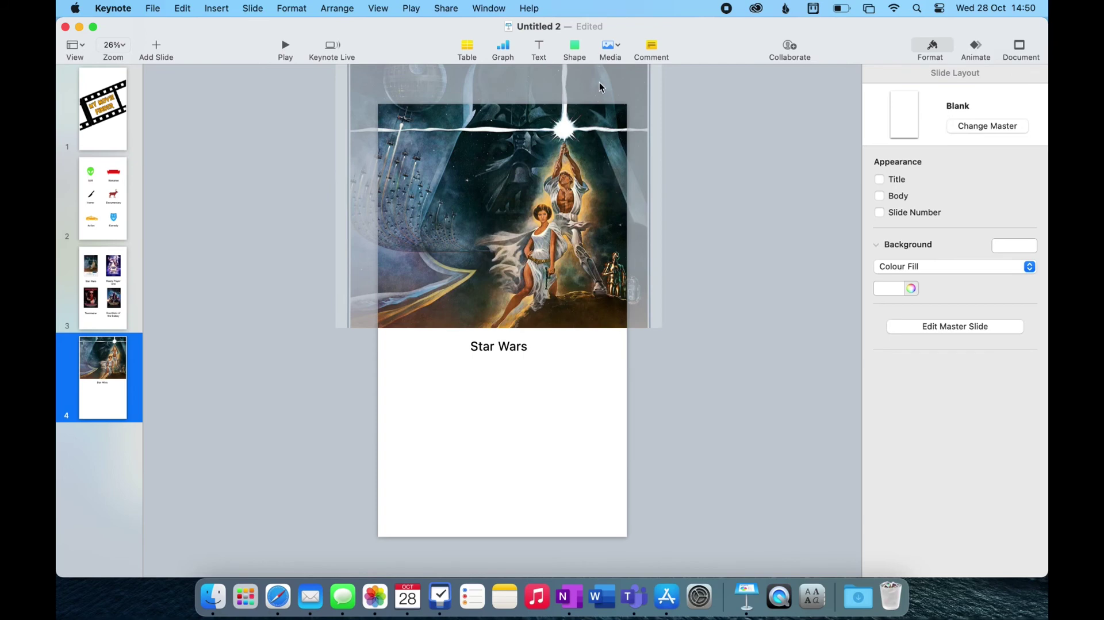
# Paste the copied movie synopsis and credits onto slide 4, then place the text box below the Star Wars title and narrow it
pyautogui.press('super+v')
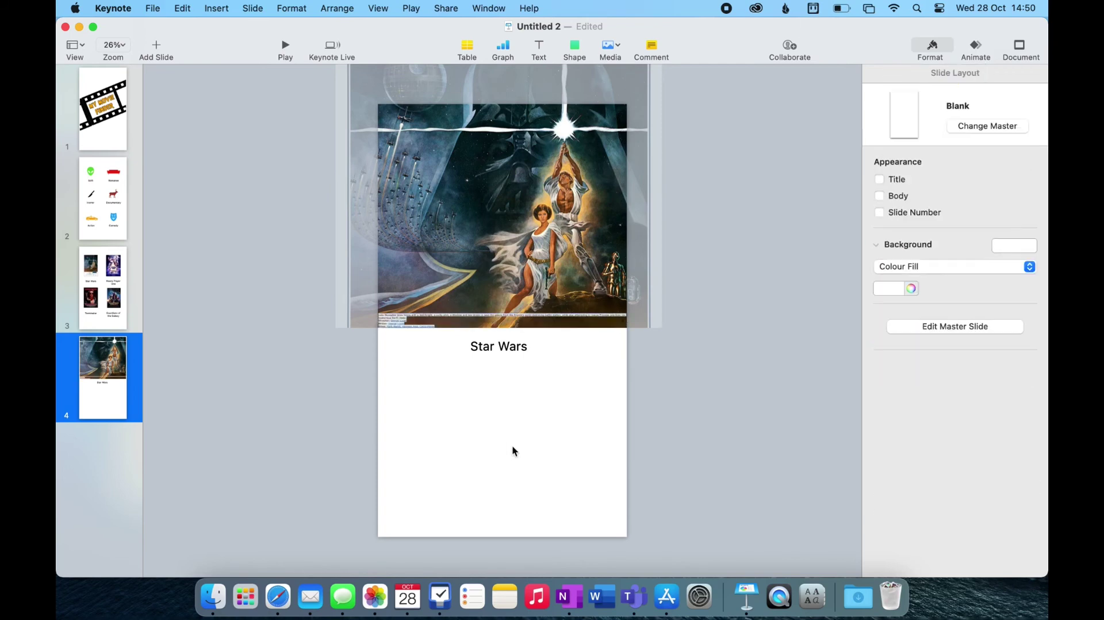
pyautogui.moveTo(398, 322); pyautogui.dragTo(465, 432)
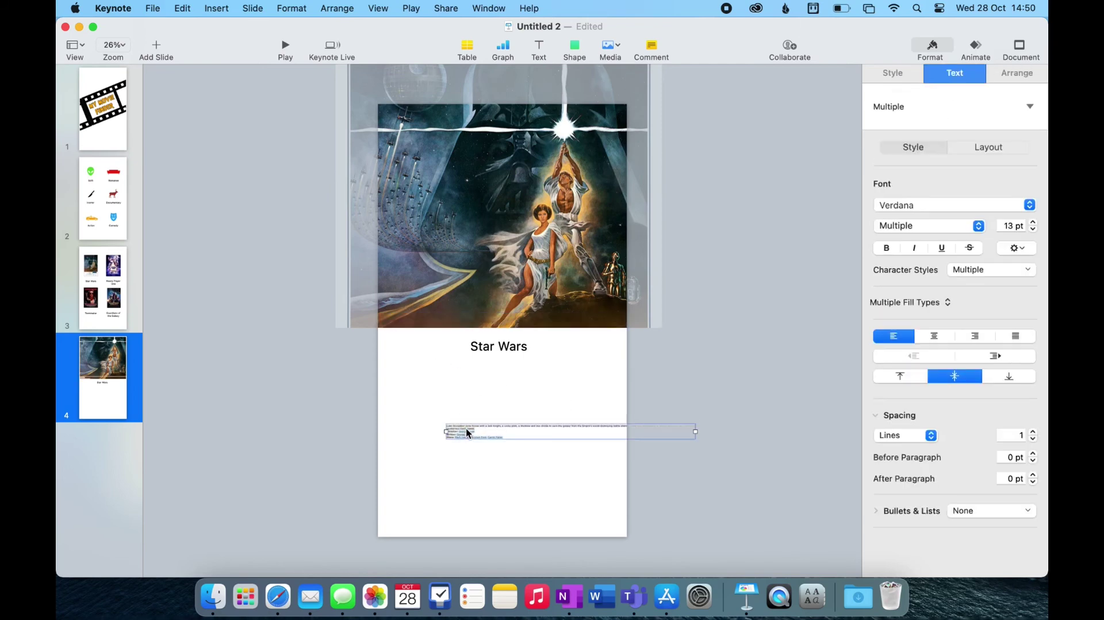
pyautogui.moveTo(696, 431); pyautogui.dragTo(482, 382)
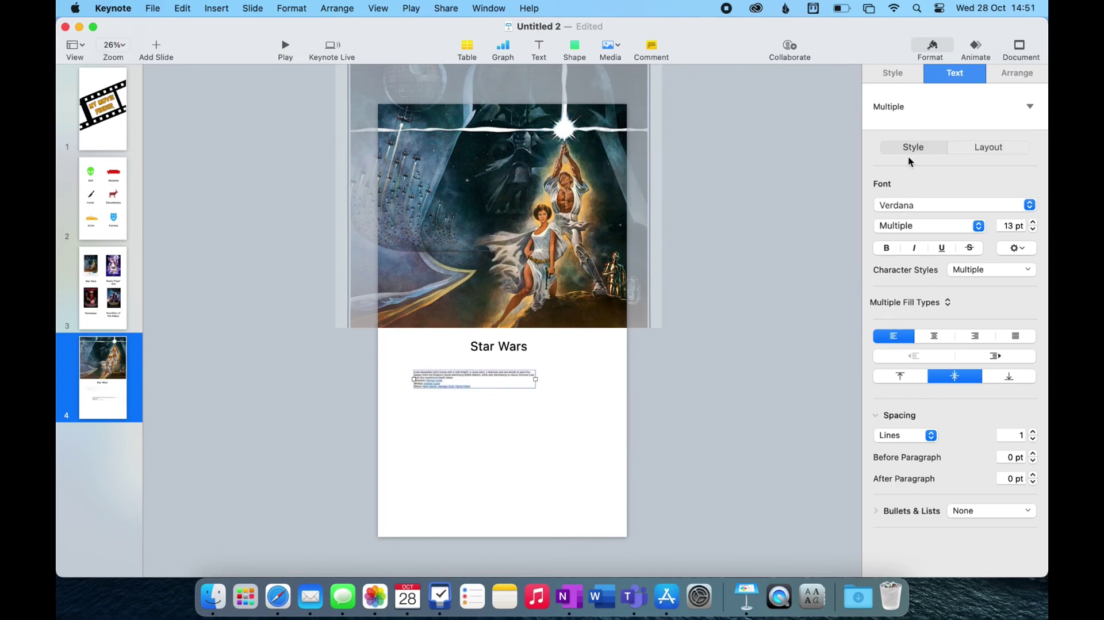
# Apply the Body paragraph style to the synopsis text and widen its box to nearly the slide's full width
pyautogui.click(897, 108)
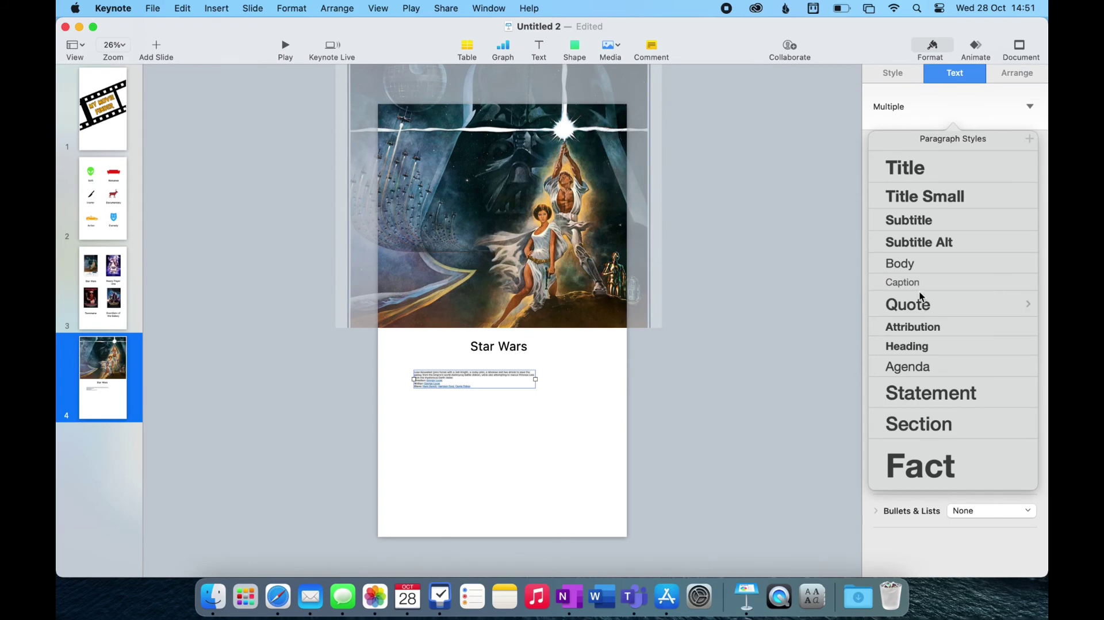
pyautogui.click(900, 264)
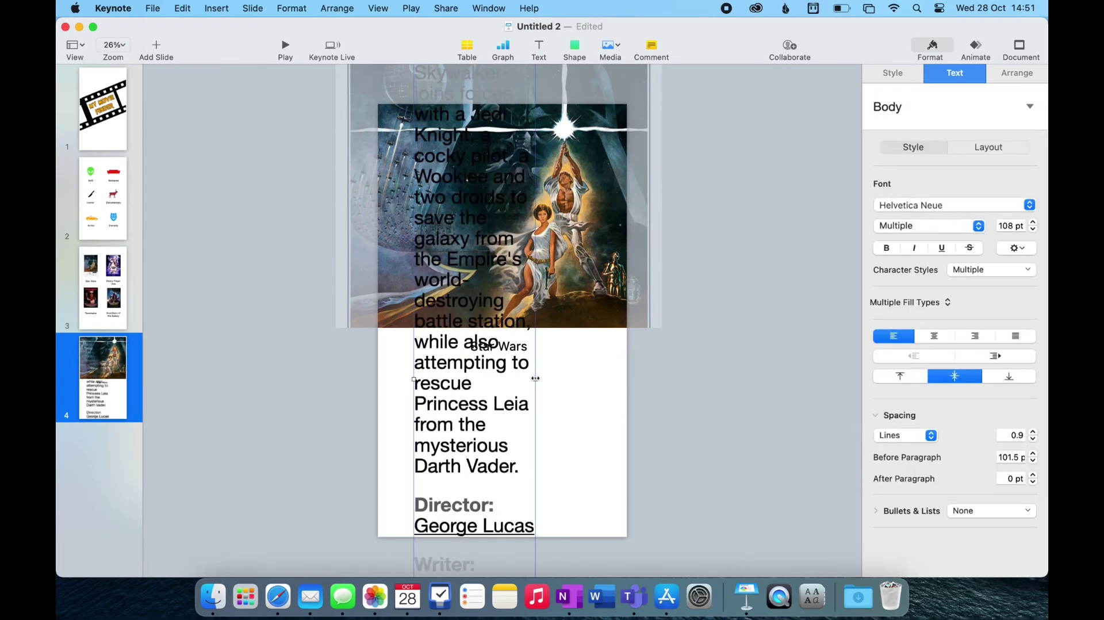
pyautogui.moveTo(535, 379); pyautogui.dragTo(608, 379)
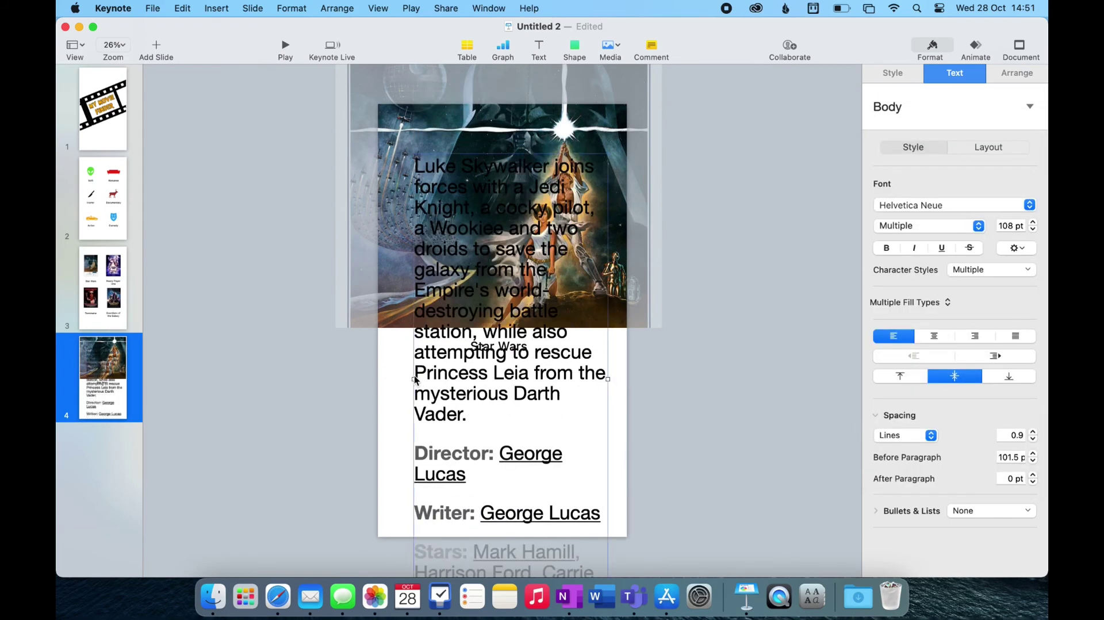
pyautogui.moveTo(412, 379); pyautogui.dragTo(391, 378)
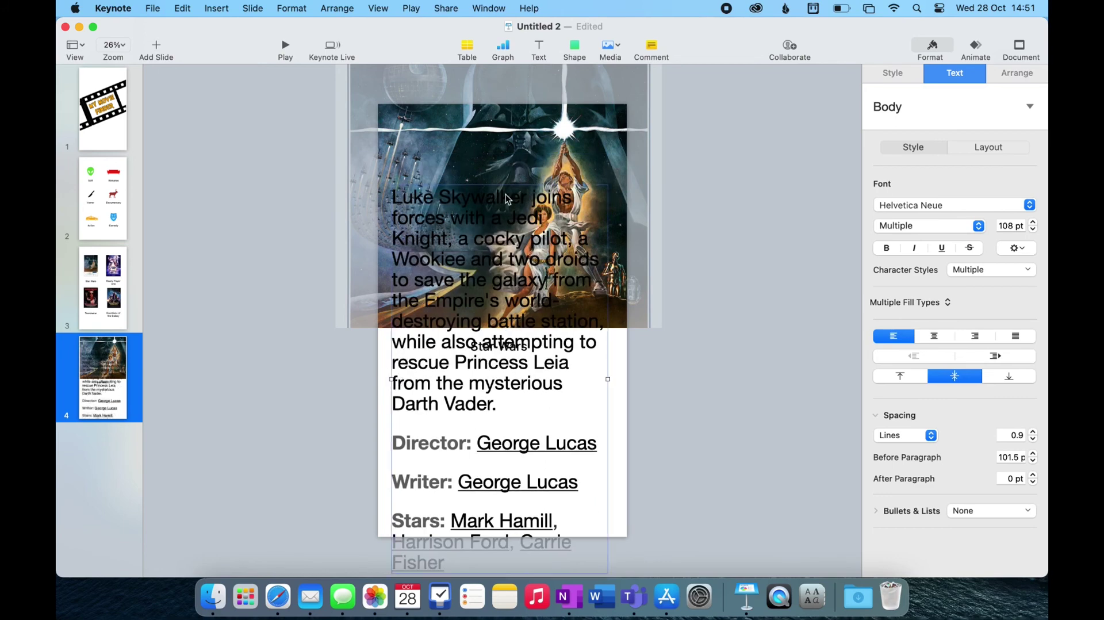
# Reduce the synopsis and credits text on slide 4 to a font size of 83 pt
pyautogui.click(1033, 229)
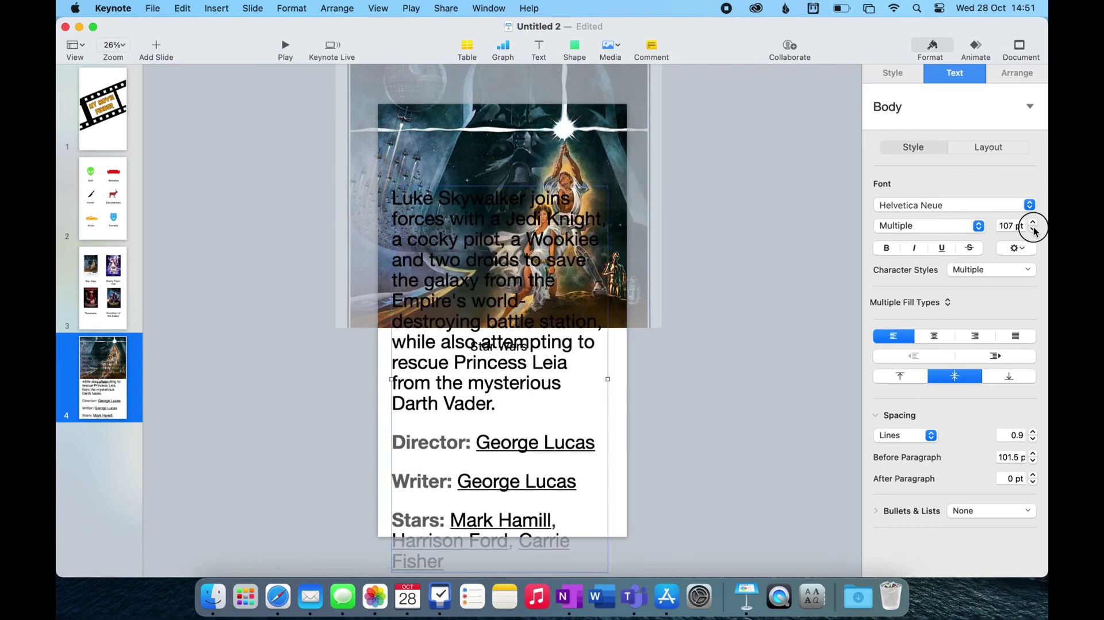
pyautogui.click(1033, 229)
pyautogui.click(1033, 230)
pyautogui.click(1033, 230)
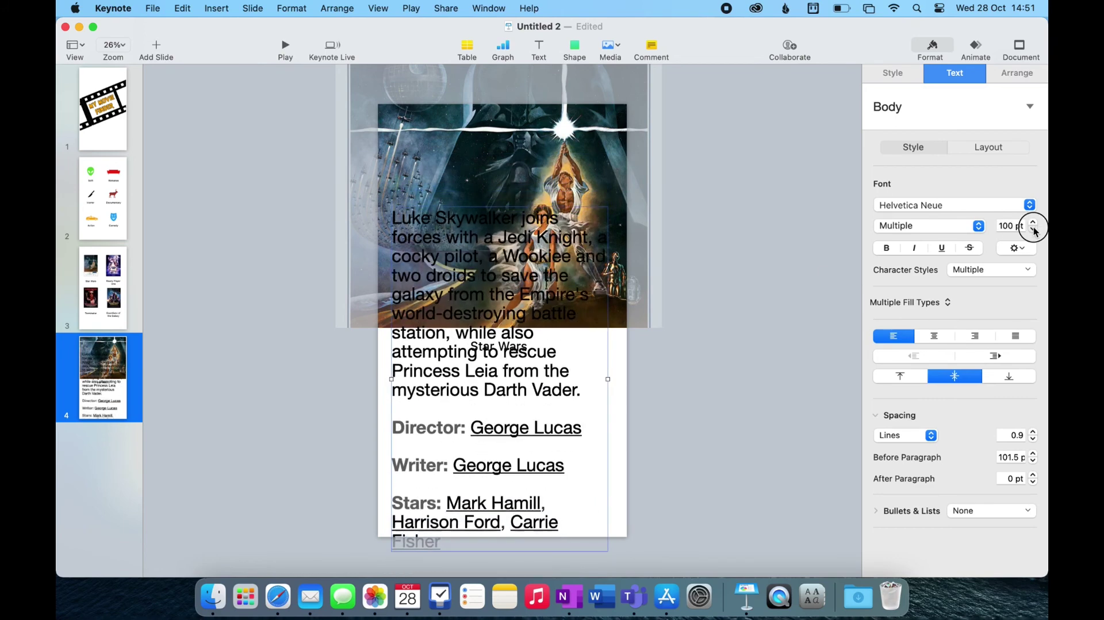
pyautogui.click(1033, 230)
pyautogui.click(1033, 229)
pyautogui.click(1033, 229)
pyautogui.click(1033, 229)
pyautogui.click(1033, 229)
pyautogui.click(1032, 229)
pyautogui.click(1033, 229)
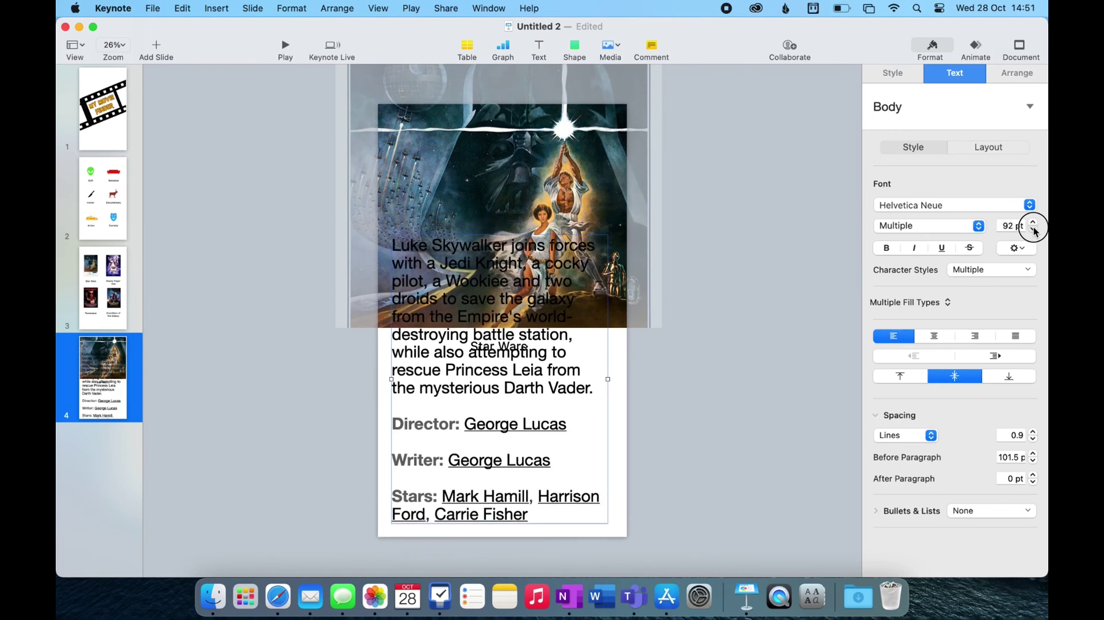
pyautogui.click(1033, 230)
pyautogui.click(1033, 230)
pyautogui.click(1033, 229)
pyautogui.click(1033, 229)
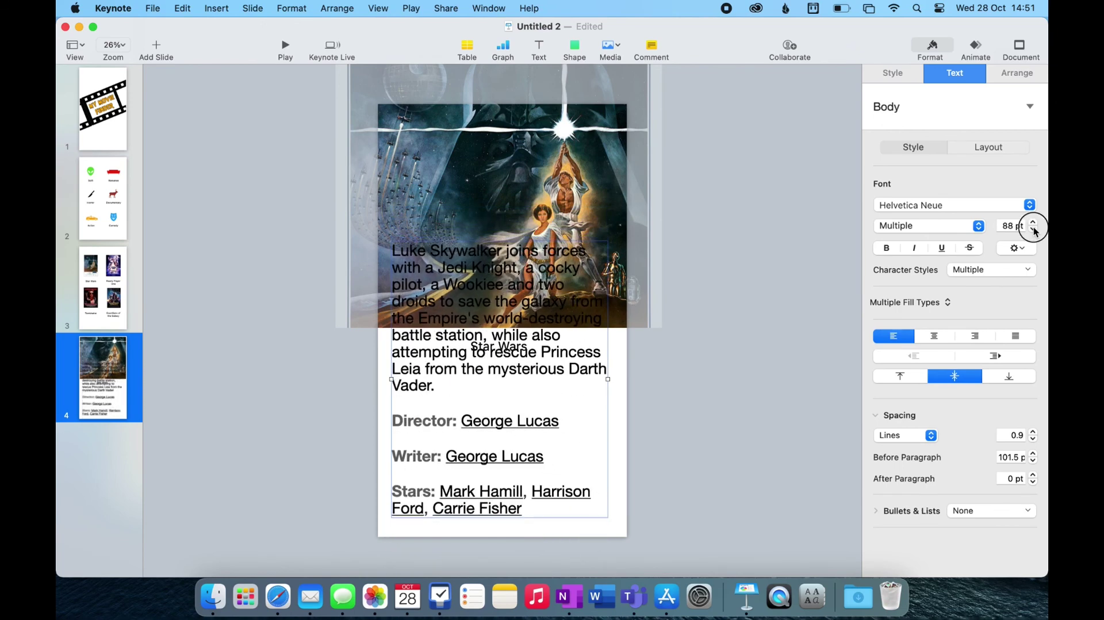
pyautogui.click(1033, 230)
pyautogui.click(1033, 230)
pyautogui.click(1033, 230)
pyautogui.click(1033, 229)
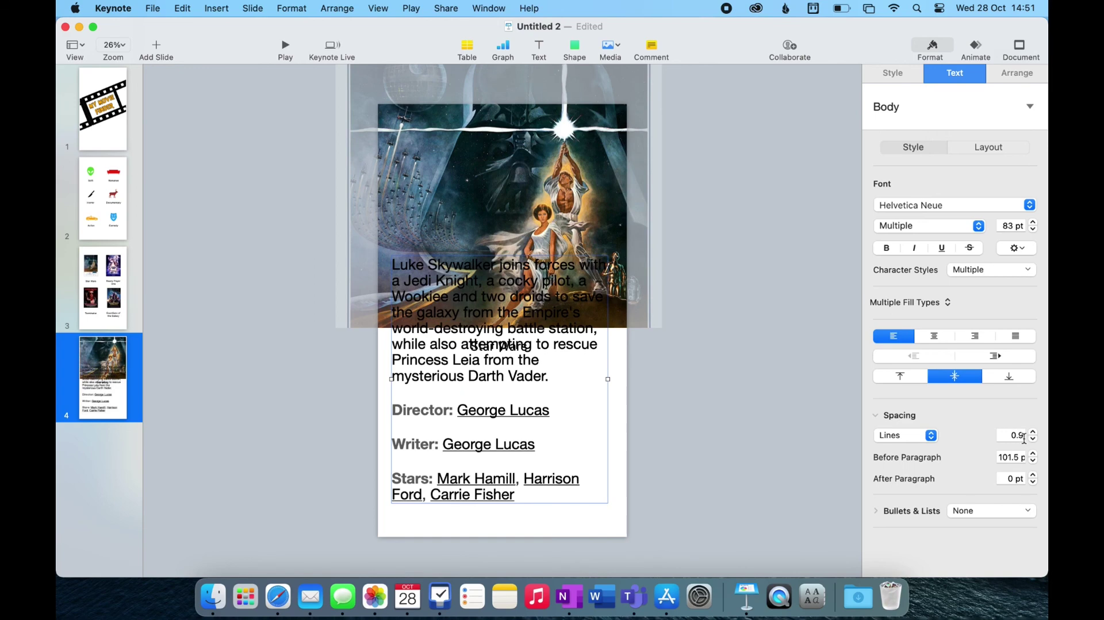
# Set the synopsis text's line spacing to 1 and its spacing before paragraphs to 0 pt
pyautogui.click(1033, 432)
pyautogui.click(1011, 459)
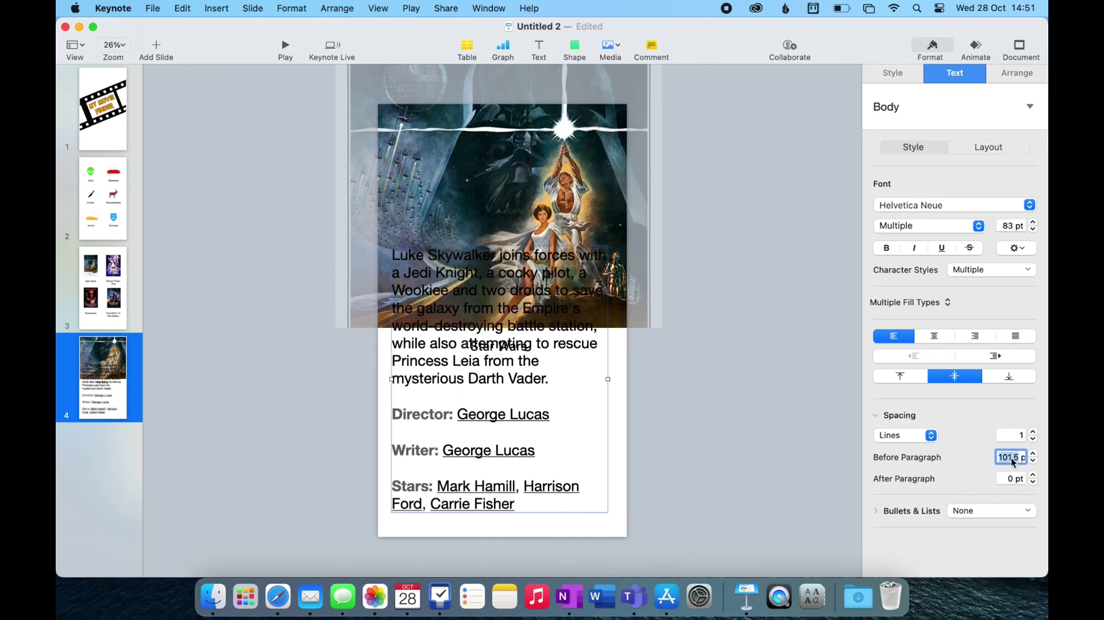
pyautogui.write('0')
pyautogui.press('Return')
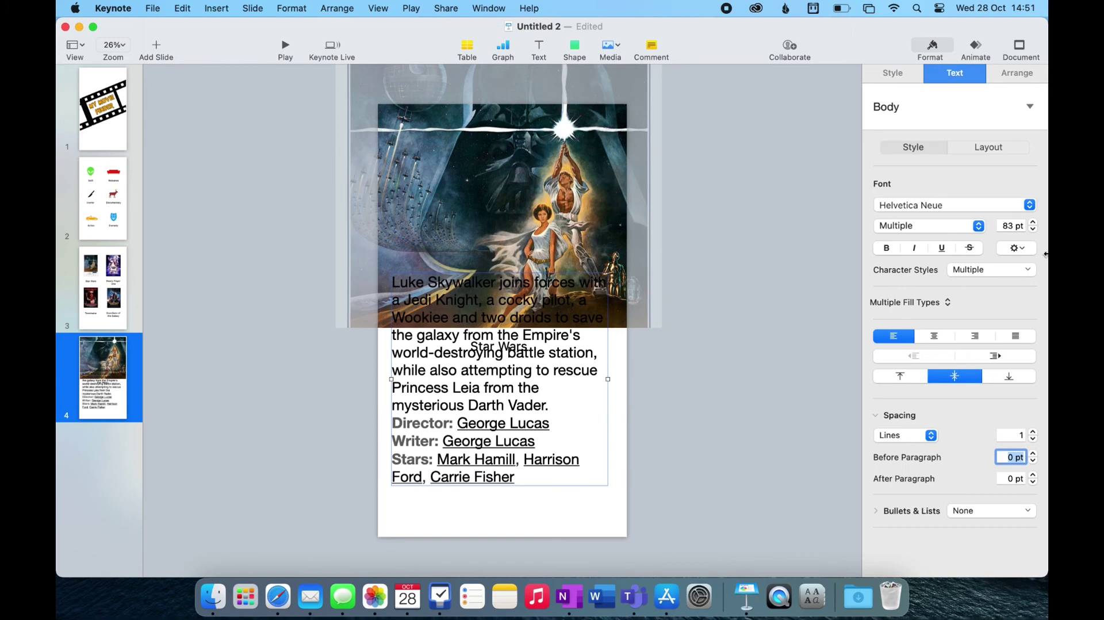
# Set the synopsis and credits text's font size to 50 pt
pyautogui.click(1034, 230)
pyautogui.click(1010, 228)
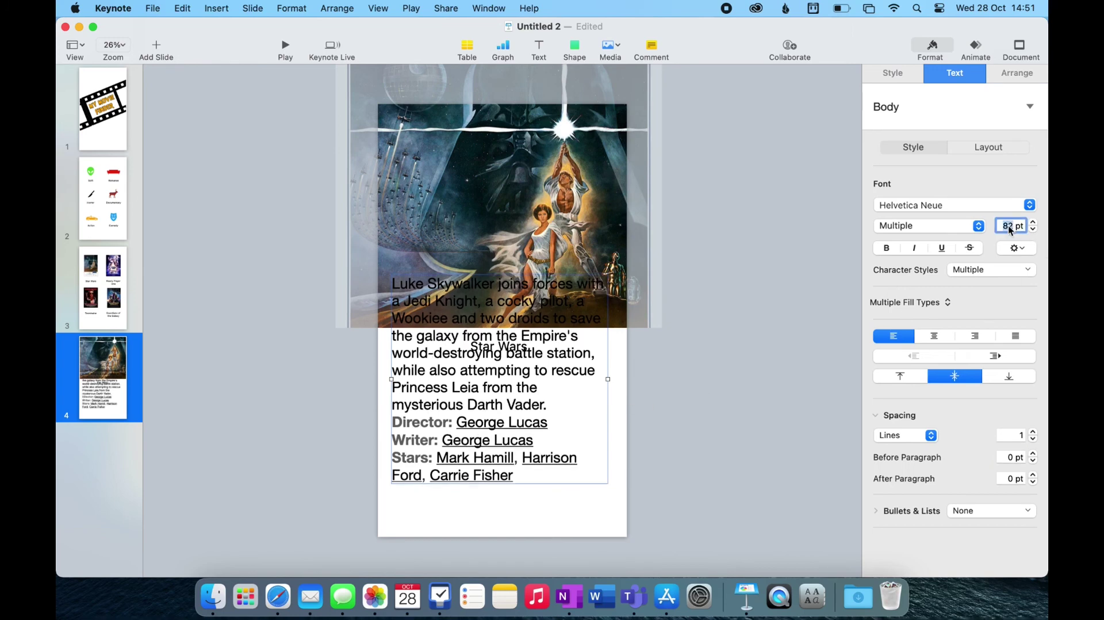
pyautogui.write('50')
pyautogui.press('Return')
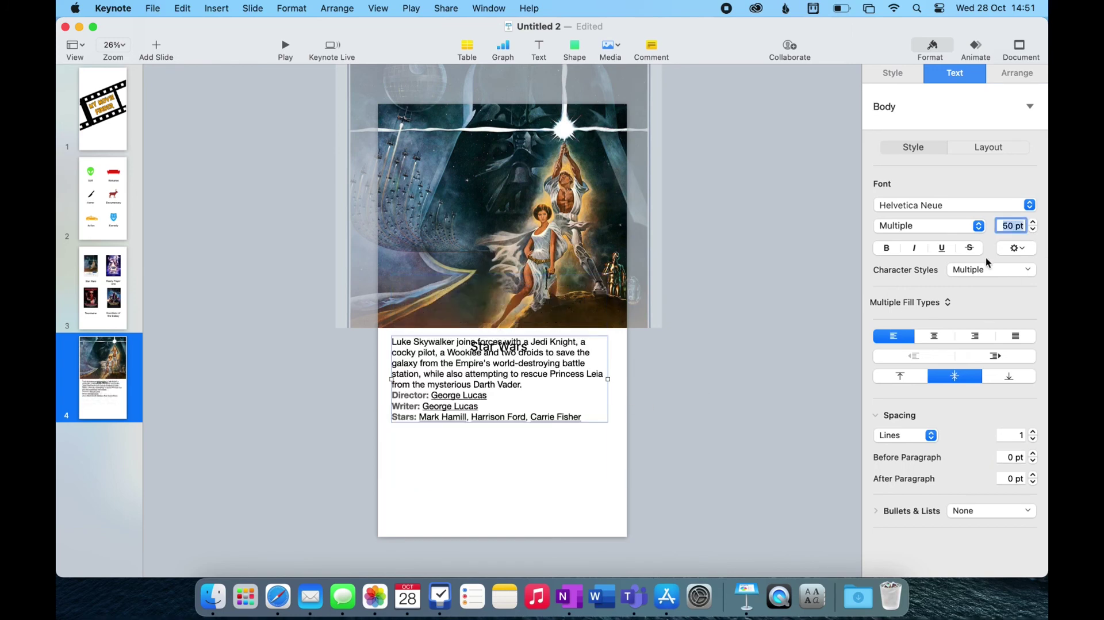
# Move the synopsis box clear below the Star Wars title and insert two blank lines between the synopsis and the Director line
pyautogui.moveTo(481, 391)
pyautogui.mouseDown()
pyautogui.moveTo(460, 403)
pyautogui.moveTo(472, 409)
pyautogui.mouseUp()
pyautogui.click(531, 410)
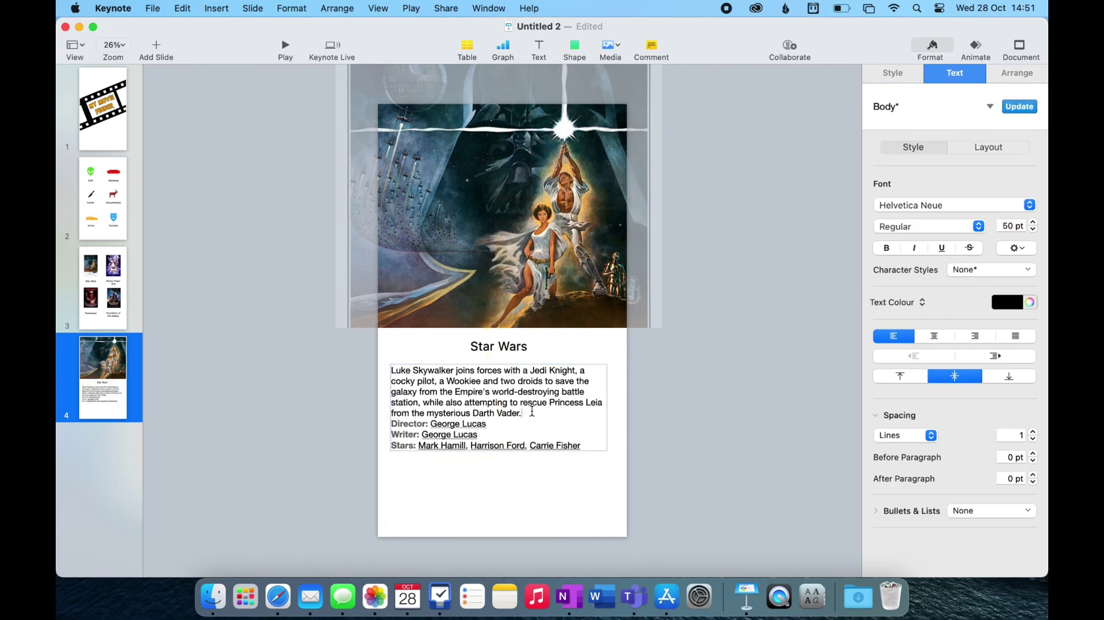
pyautogui.press('Return')
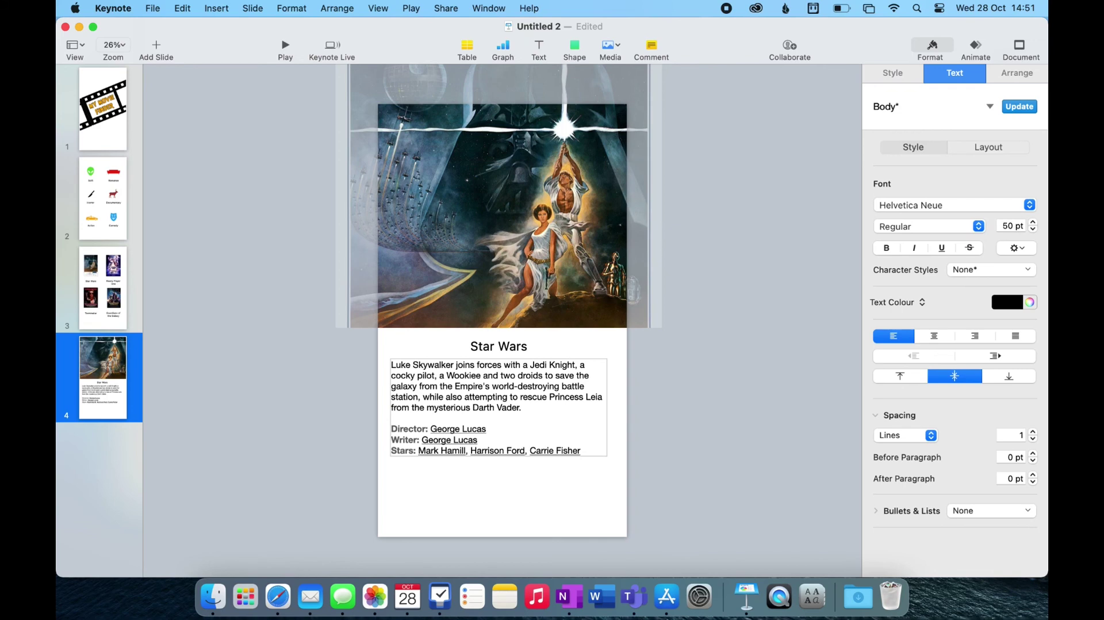
pyautogui.press('Return')
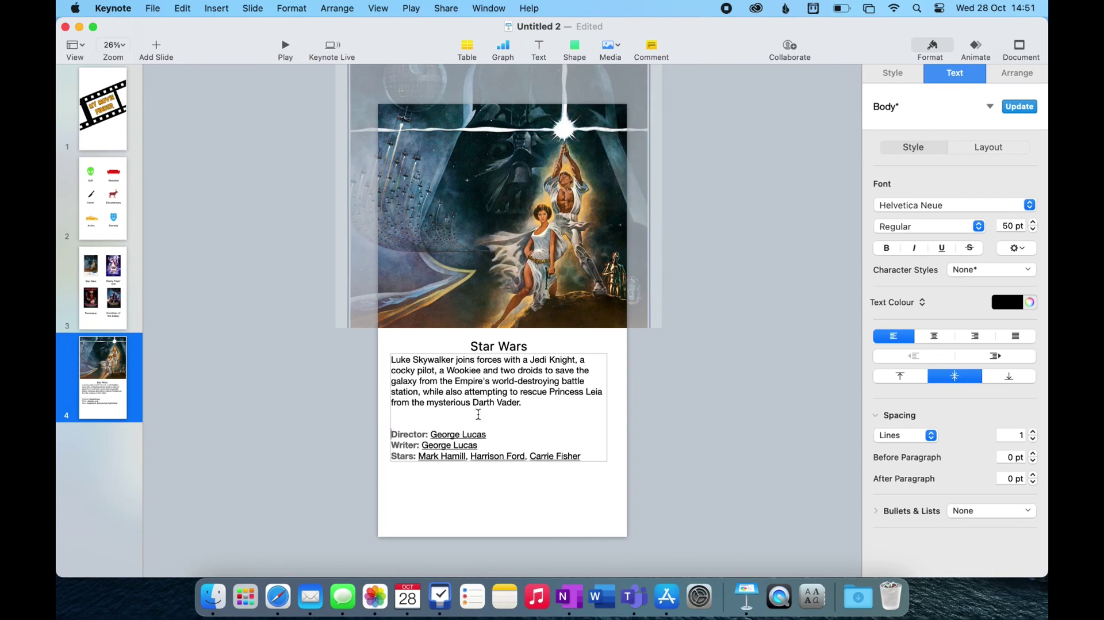
pyautogui.click(659, 383)
pyautogui.moveTo(571, 381); pyautogui.dragTo(574, 399)
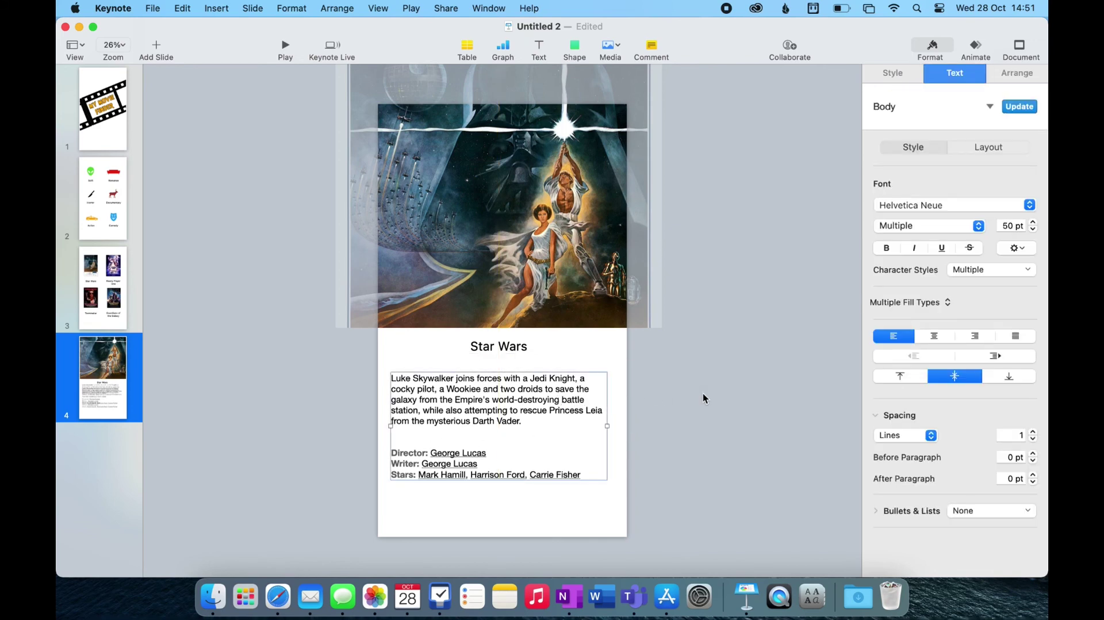
pyautogui.click(703, 393)
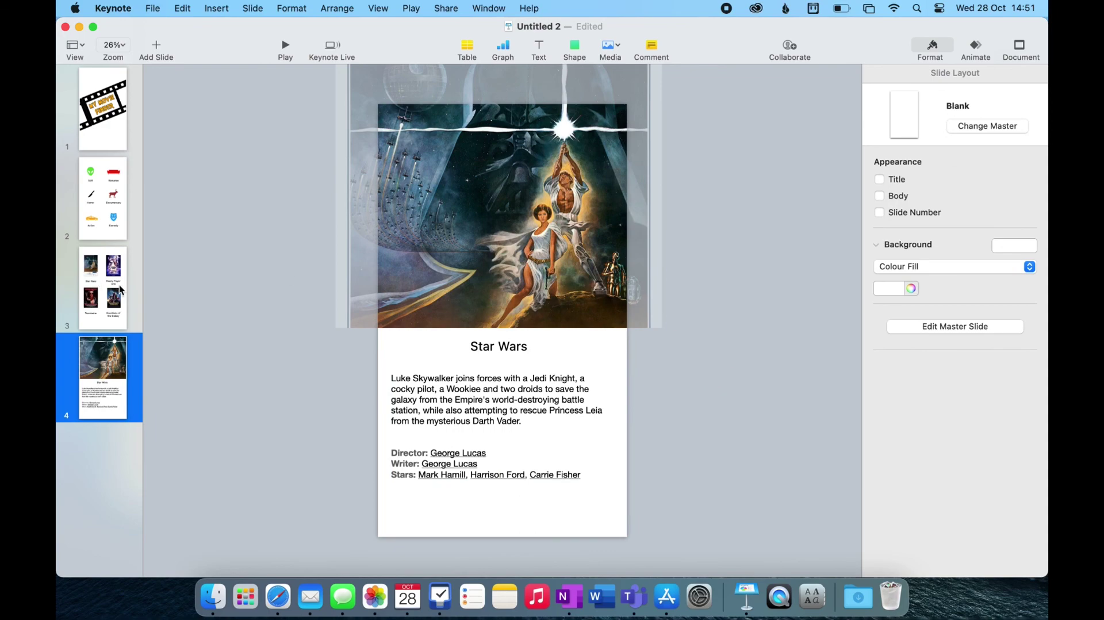
# Play the slideshow, step back to the title screen and forward to the Star Wars screen, and exit the presentation
pyautogui.click(286, 49)
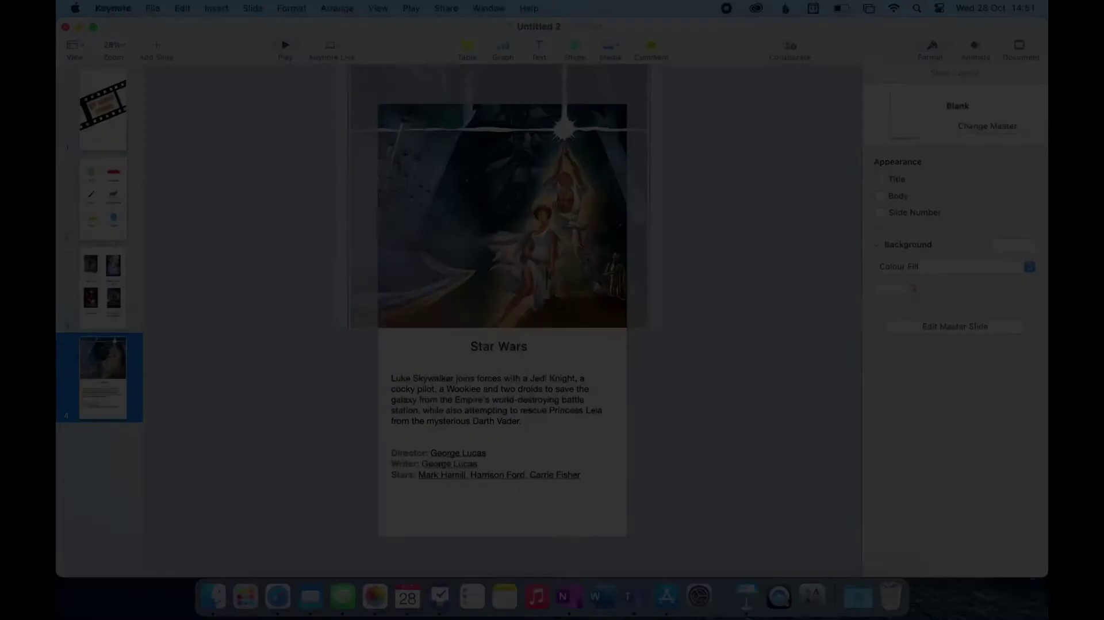
pyautogui.press('Left')
pyautogui.press('Left')
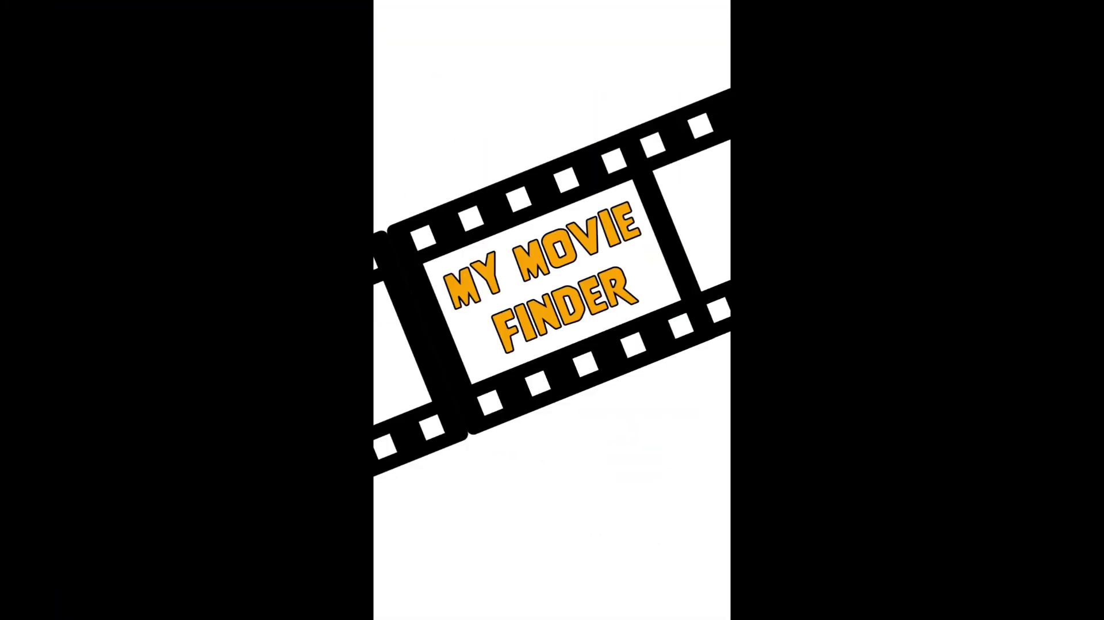
pyautogui.press('Right')
pyautogui.press('Right')
pyautogui.press('Right')
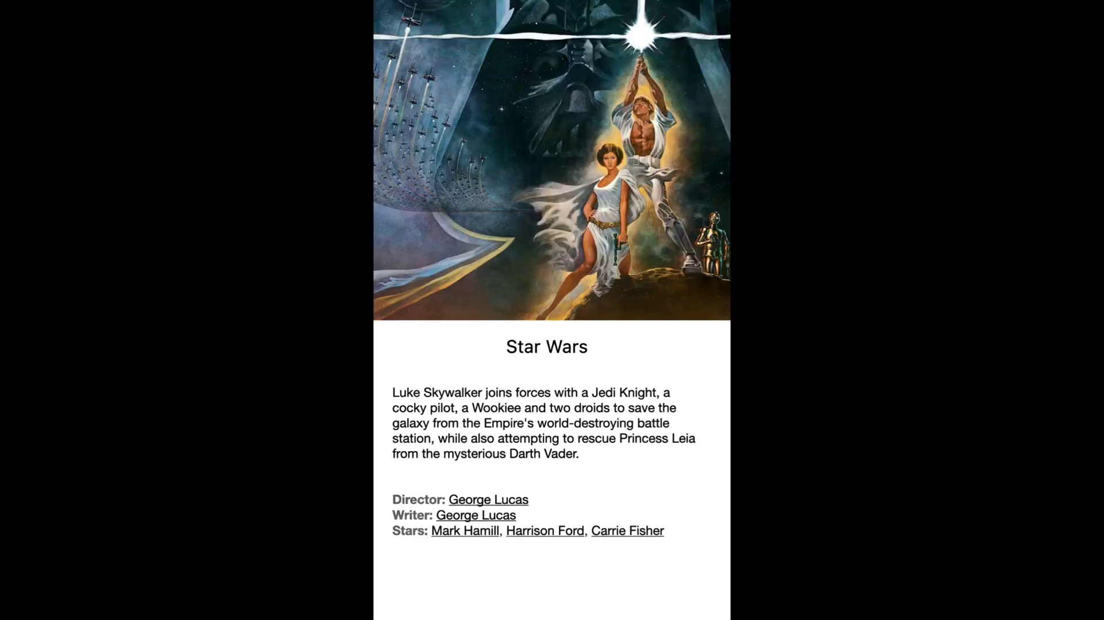
pyautogui.press('Escape')
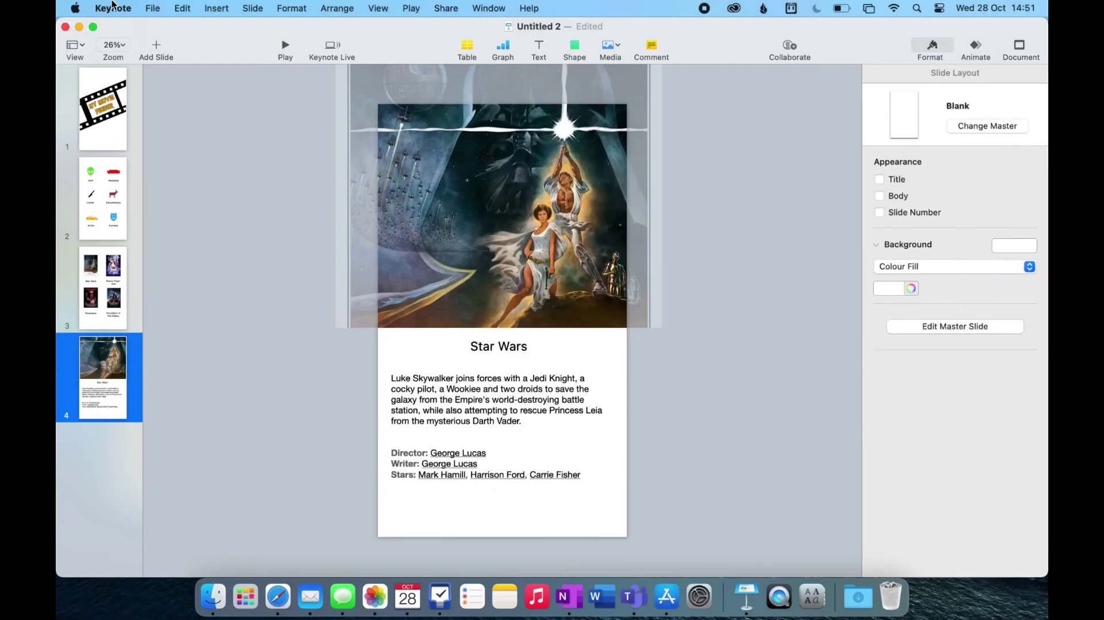
# Set up an export of all slides as images in PNG format and continue to the save location
pyautogui.click(91, 96)
pyautogui.click(151, 8)
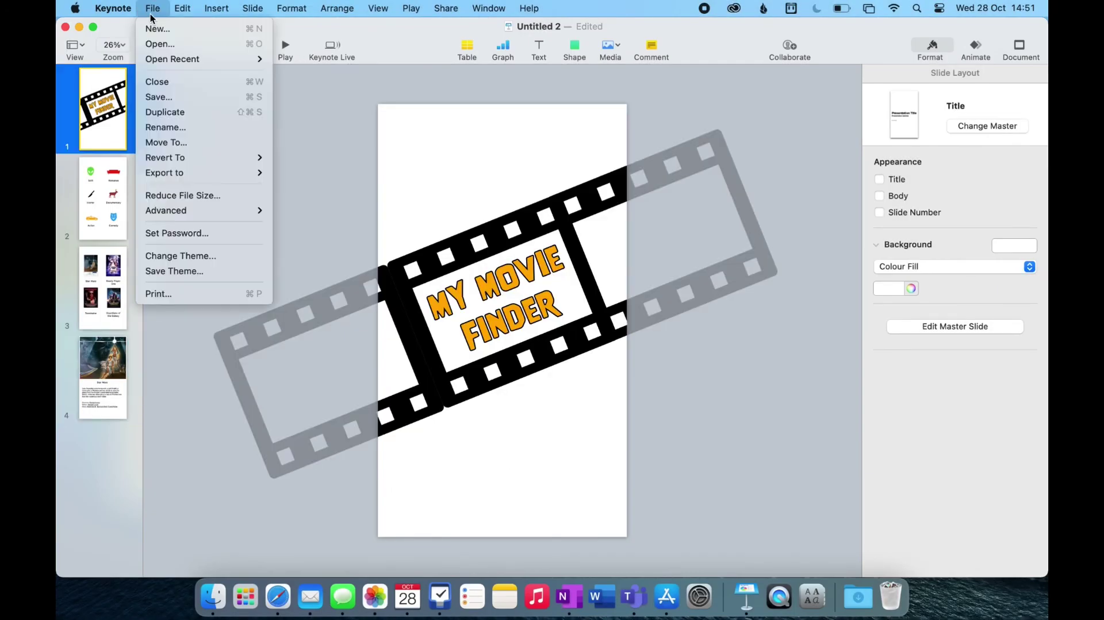
pyautogui.moveTo(187, 169)
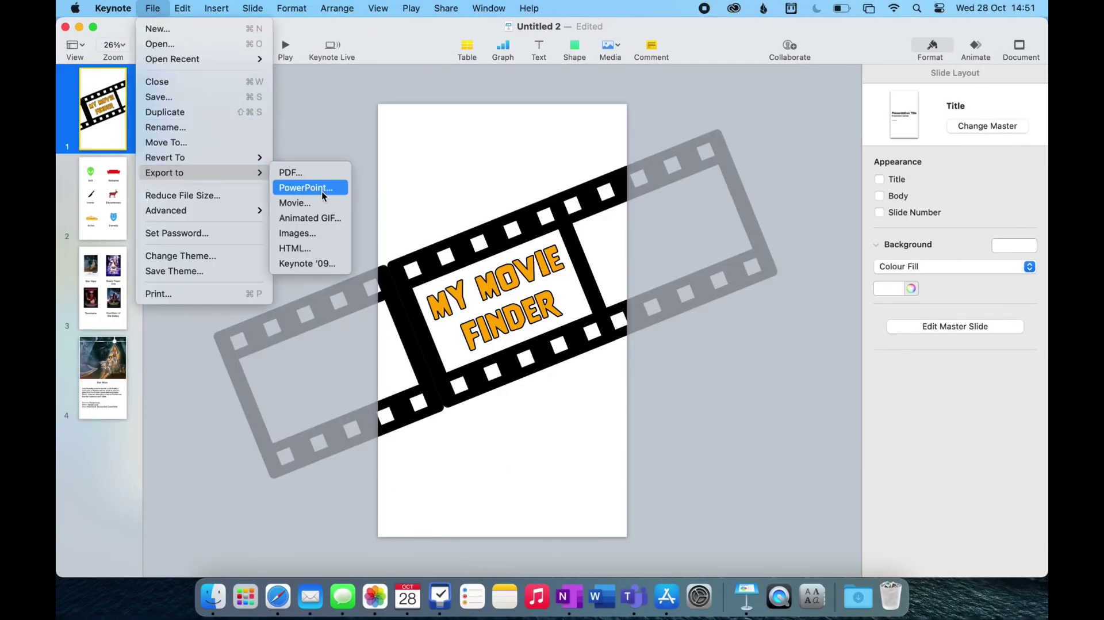
pyautogui.click(338, 240)
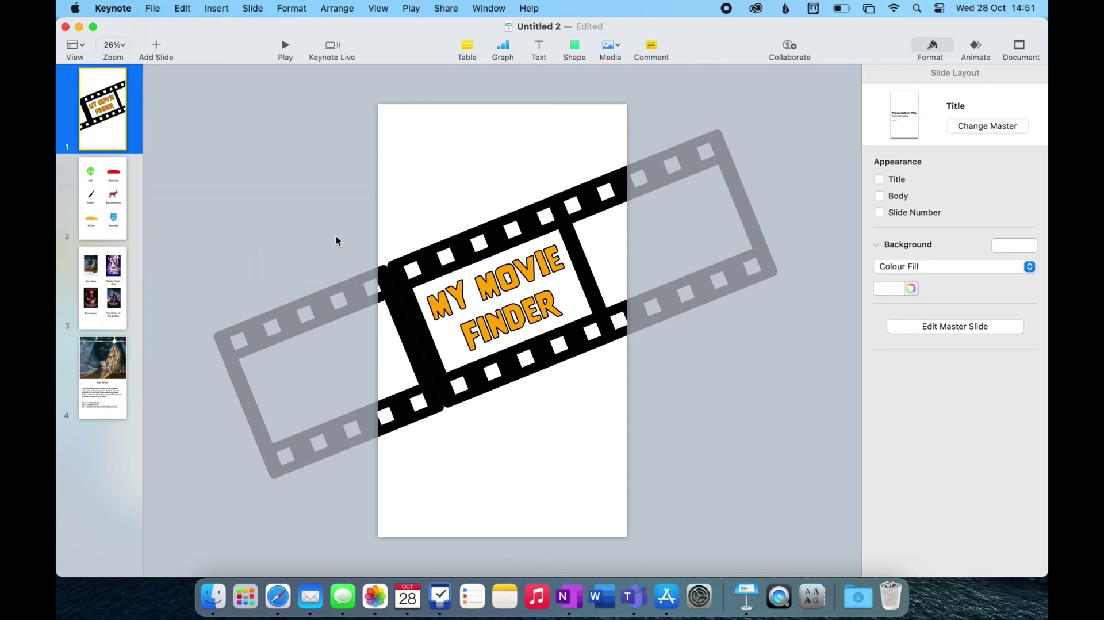
pyautogui.click(488, 338)
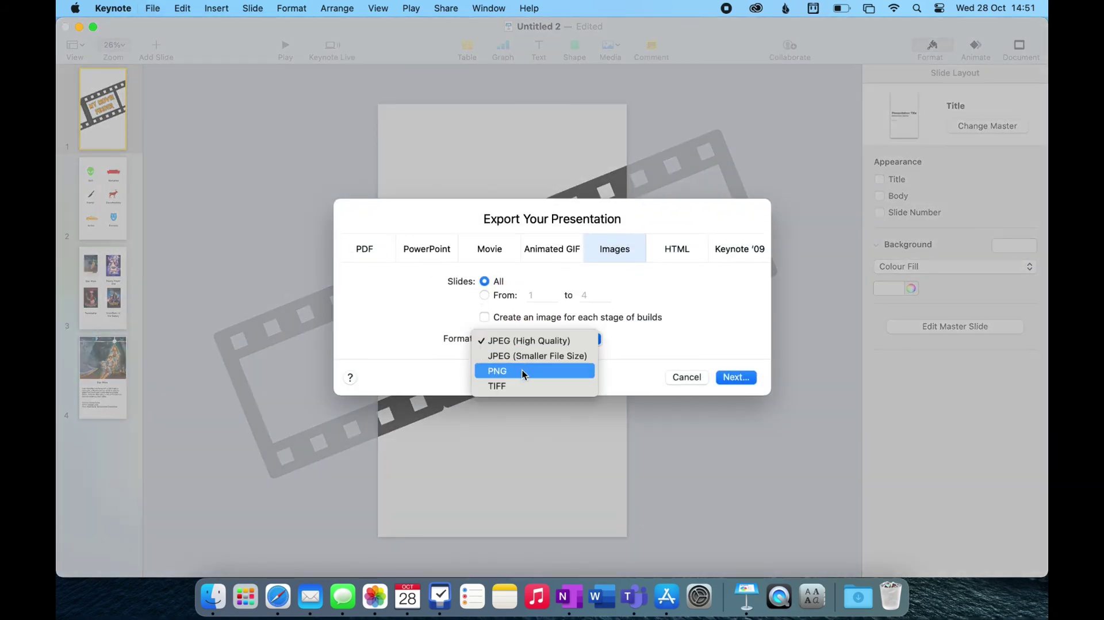
pyautogui.click(551, 374)
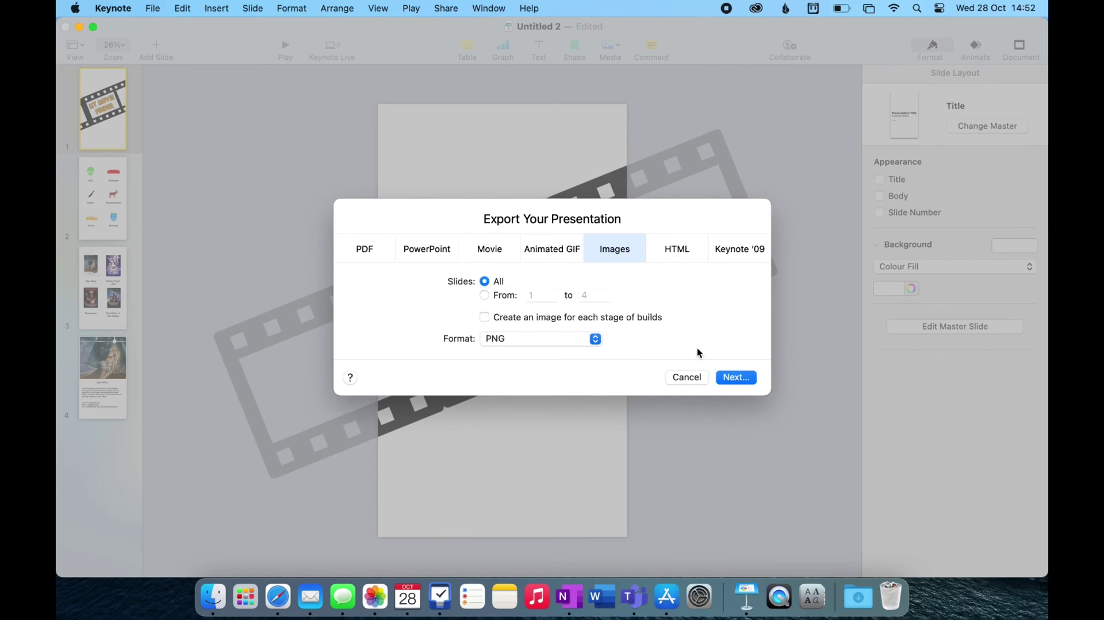
pyautogui.click(729, 377)
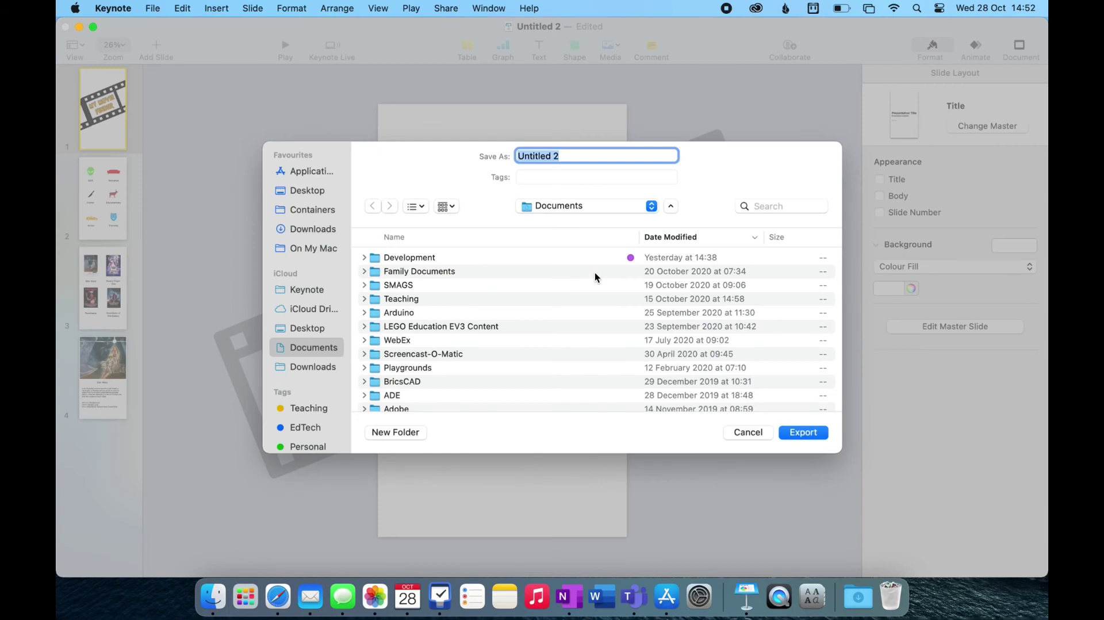
# Export the slide images to the iCloud Downloads folder under the name My Movie App Images
pyautogui.click(320, 367)
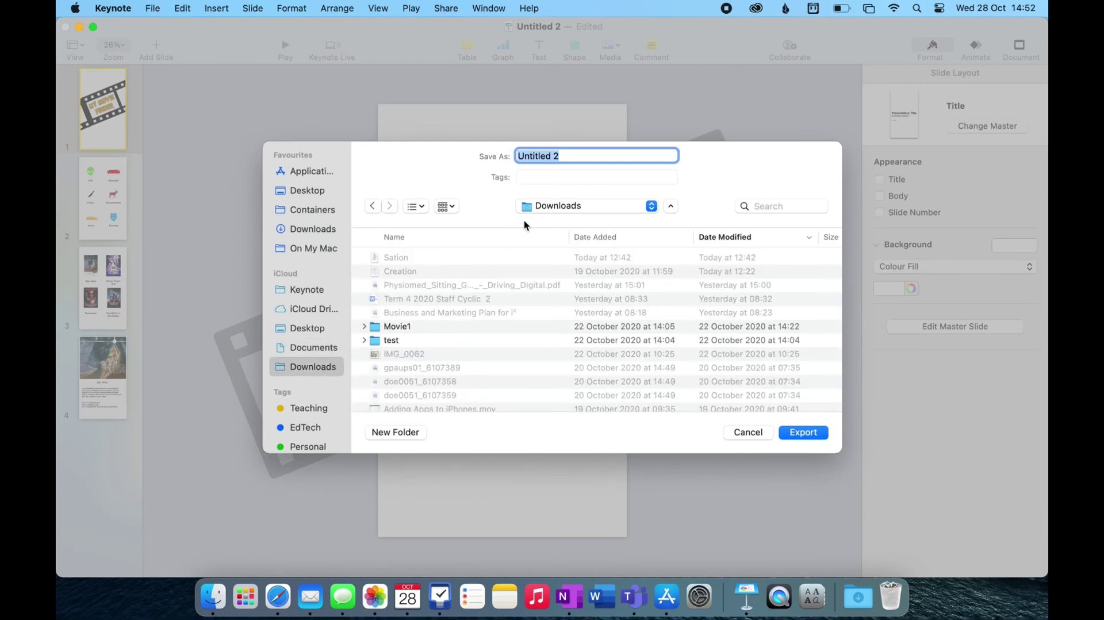
pyautogui.write('My Movie App Images')
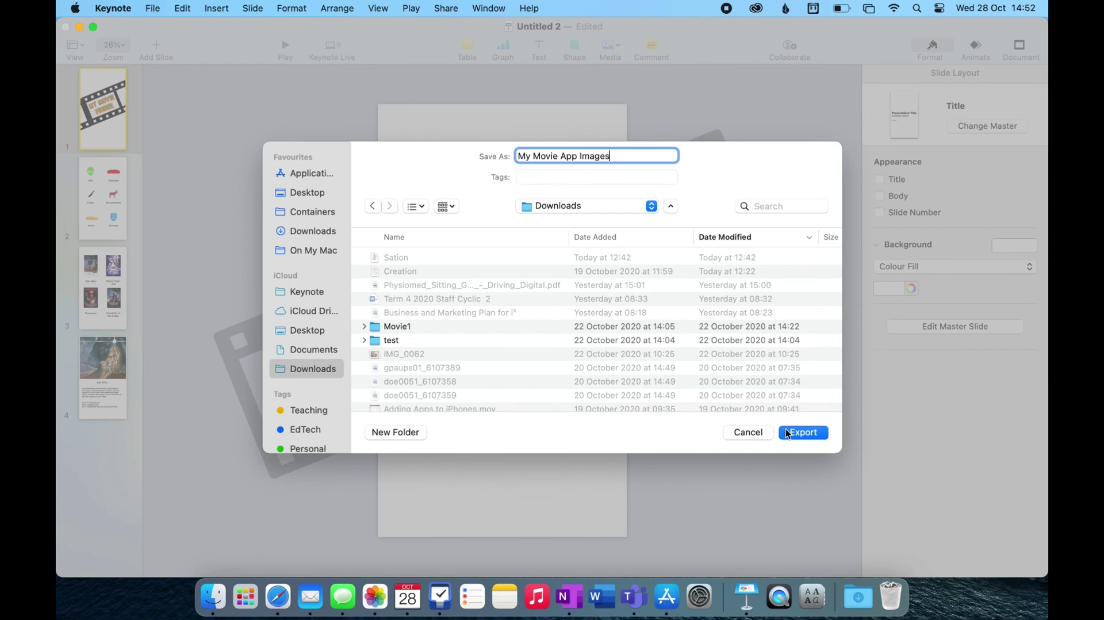
pyautogui.click(787, 433)
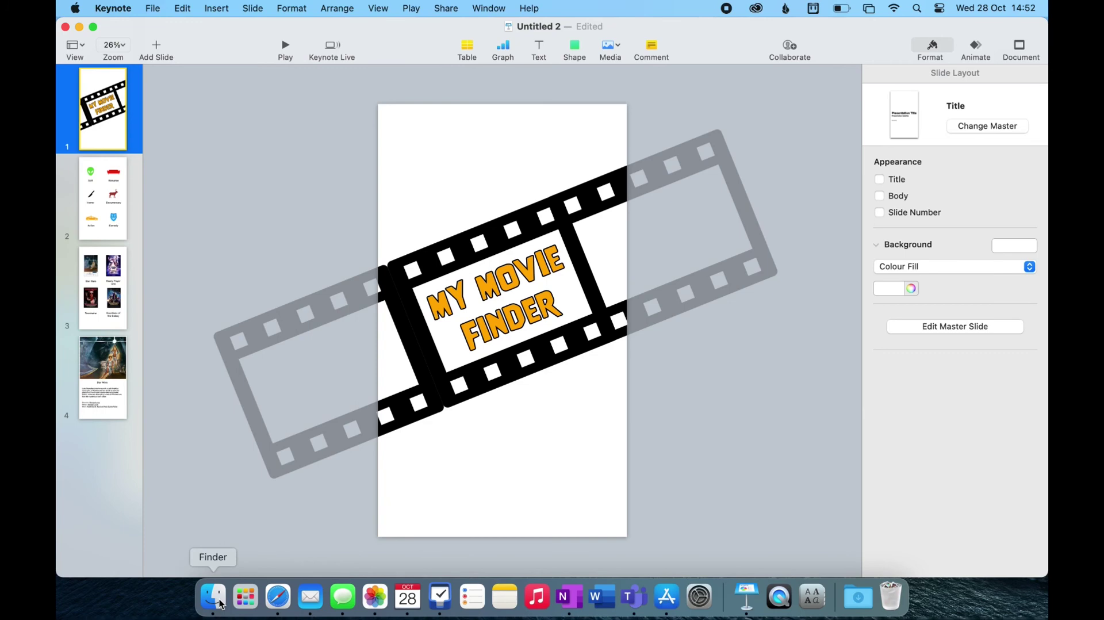
# Switch to Finder and open the exported My Movie App Images folder in the iCloud Downloads folder
pyautogui.click(213, 597)
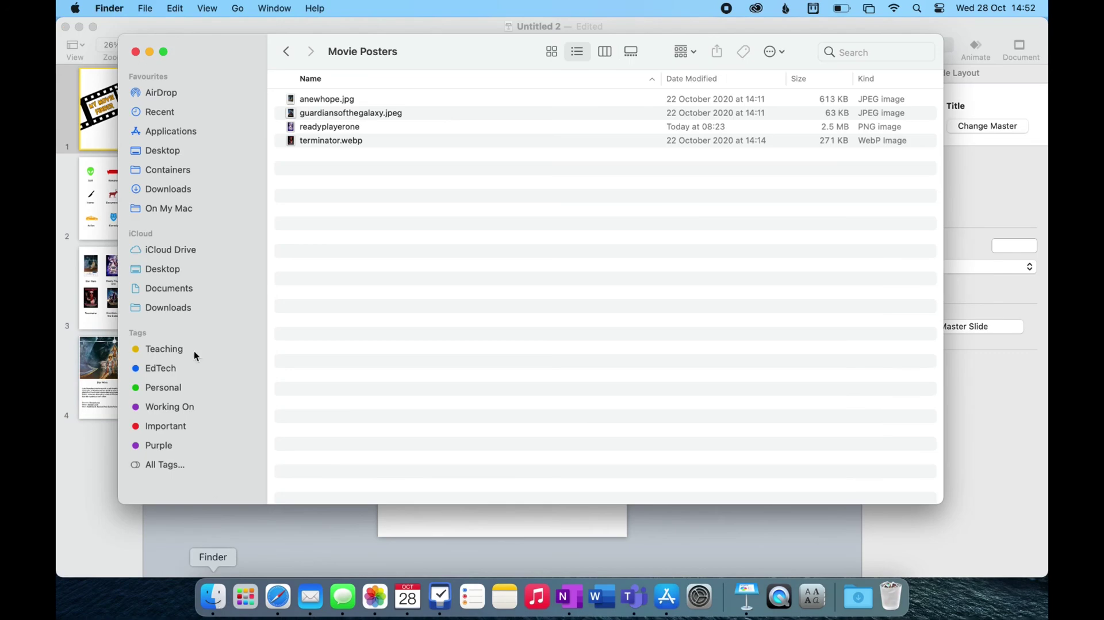
pyautogui.click(180, 309)
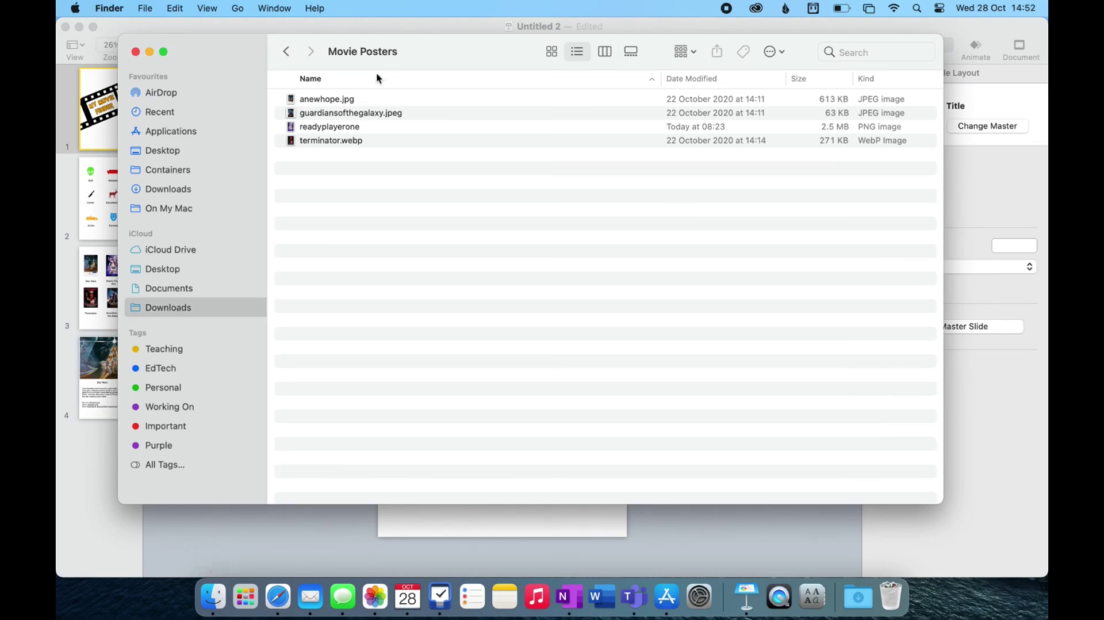
pyautogui.click(357, 100)
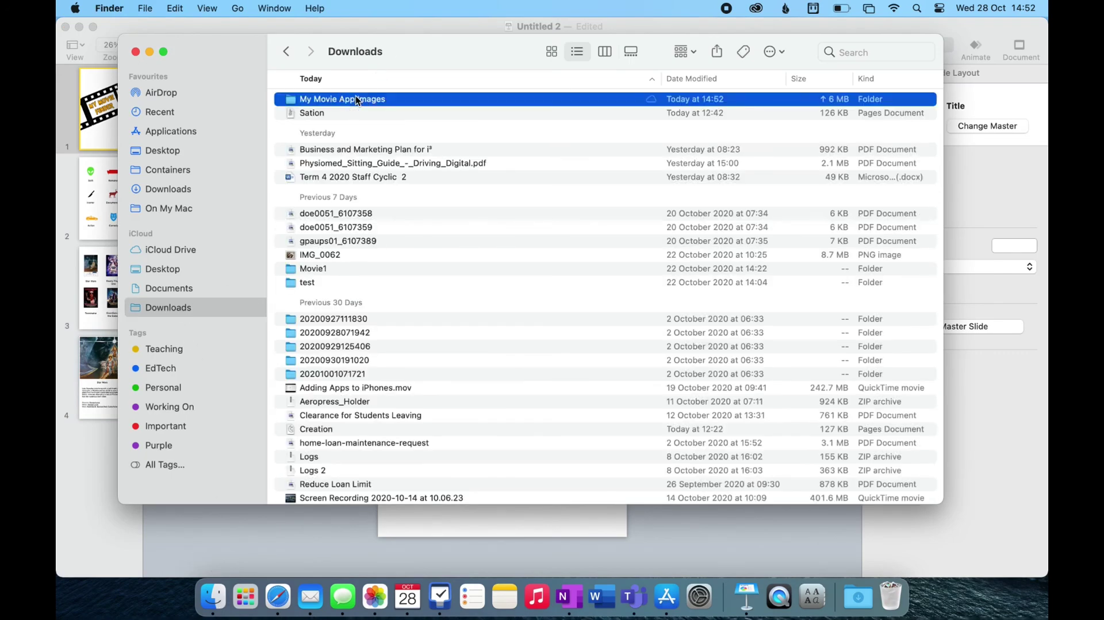
pyautogui.doubleClick(357, 100)
# Preview the exported PNG images from the first to the fourth with Quick Look and close the preview
pyautogui.click(353, 101)
pyautogui.press('space')
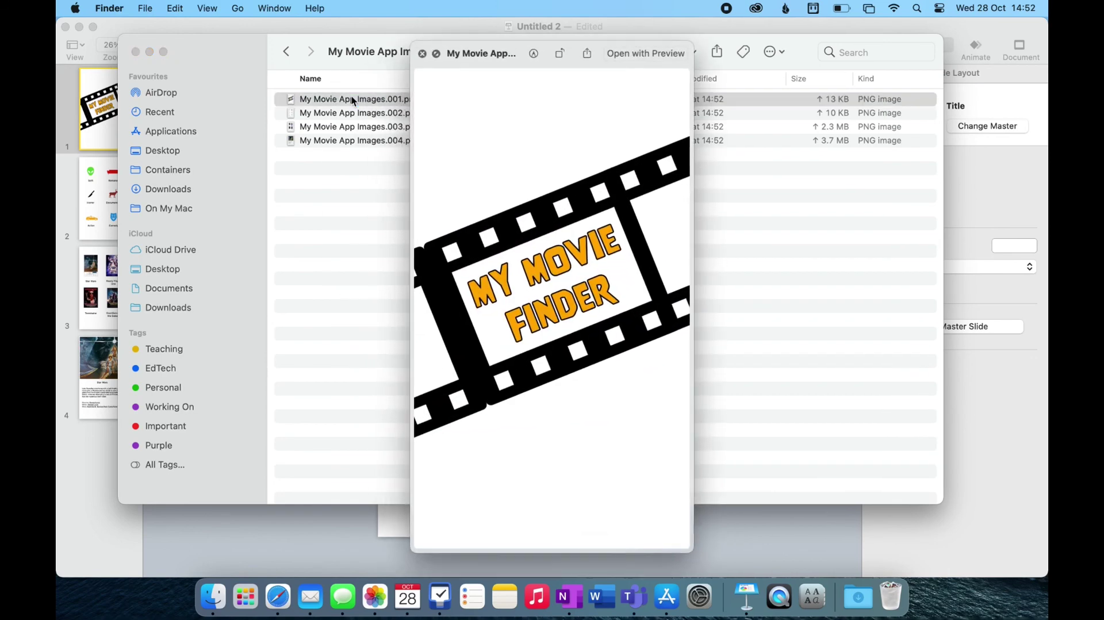
pyautogui.press('Down')
pyautogui.press('Down')
pyautogui.press('Down')
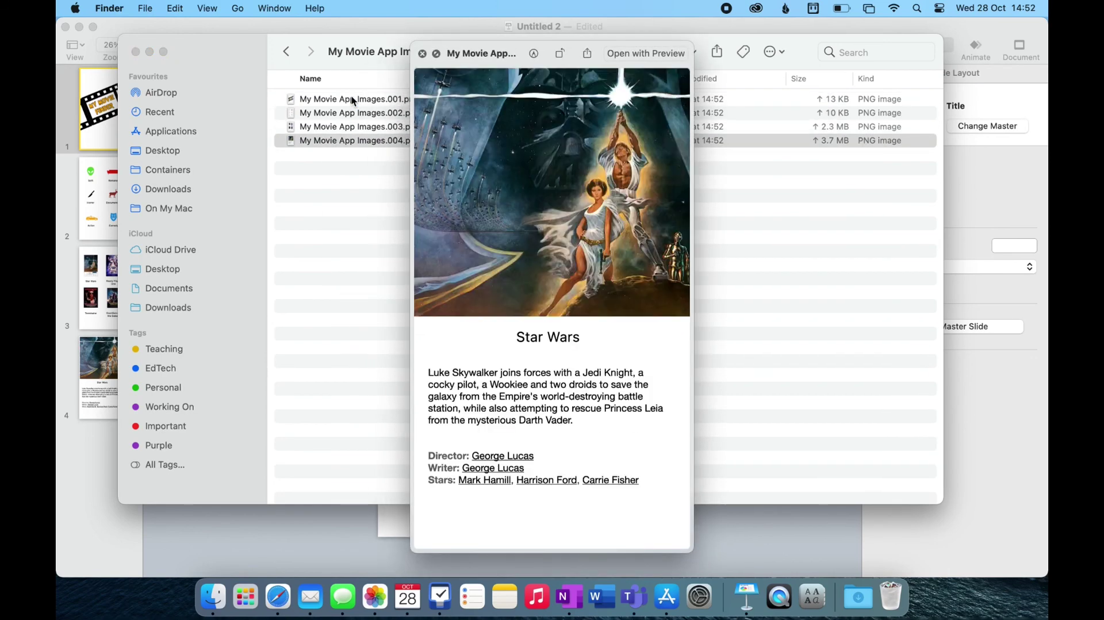
pyautogui.click(424, 54)
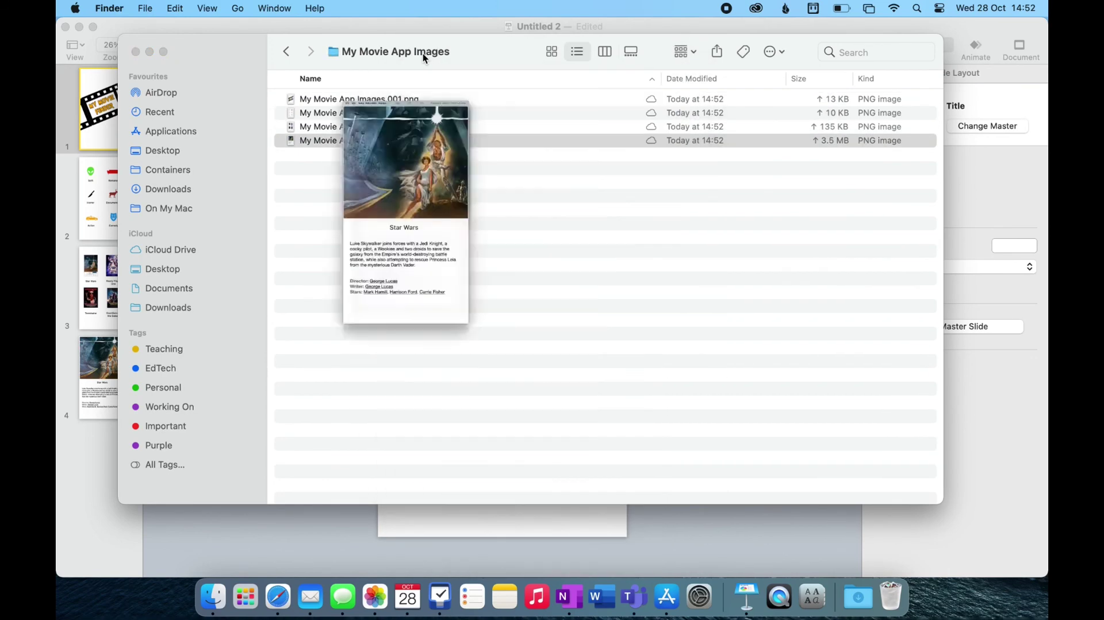